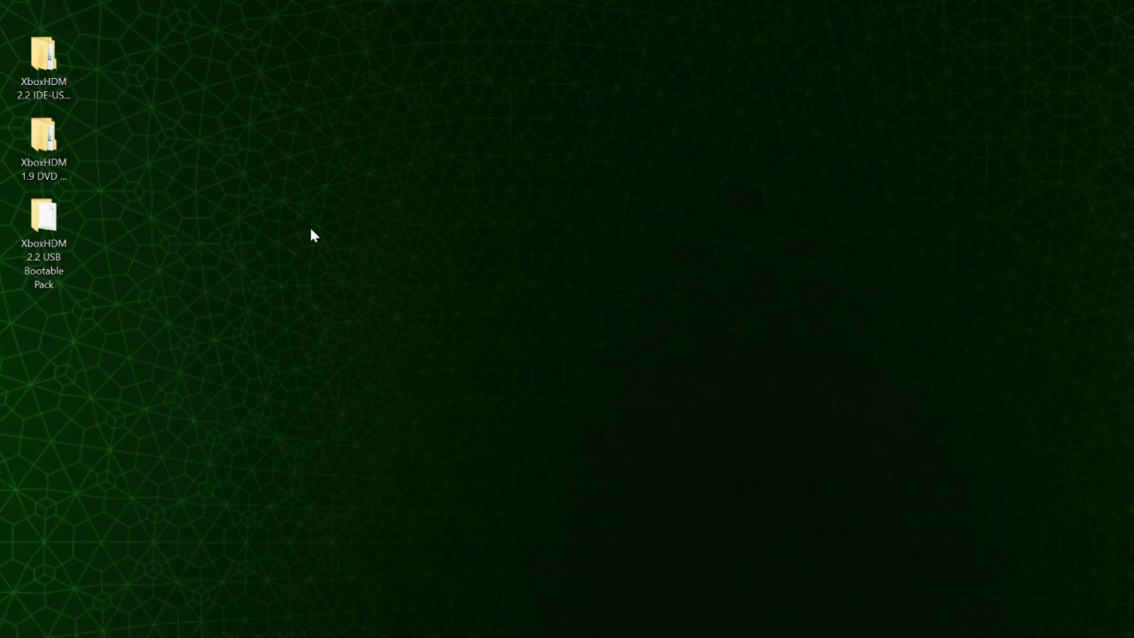
{"action": "left_click", "coordinate": [63, 94]}
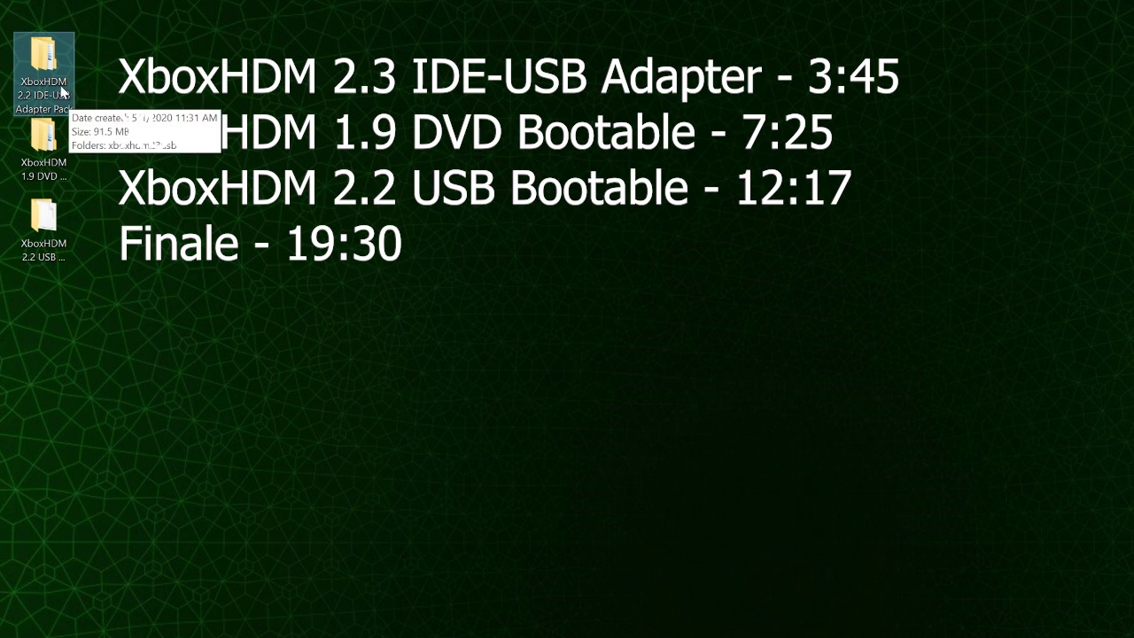
{"action": "left_click", "coordinate": [76, 142]}
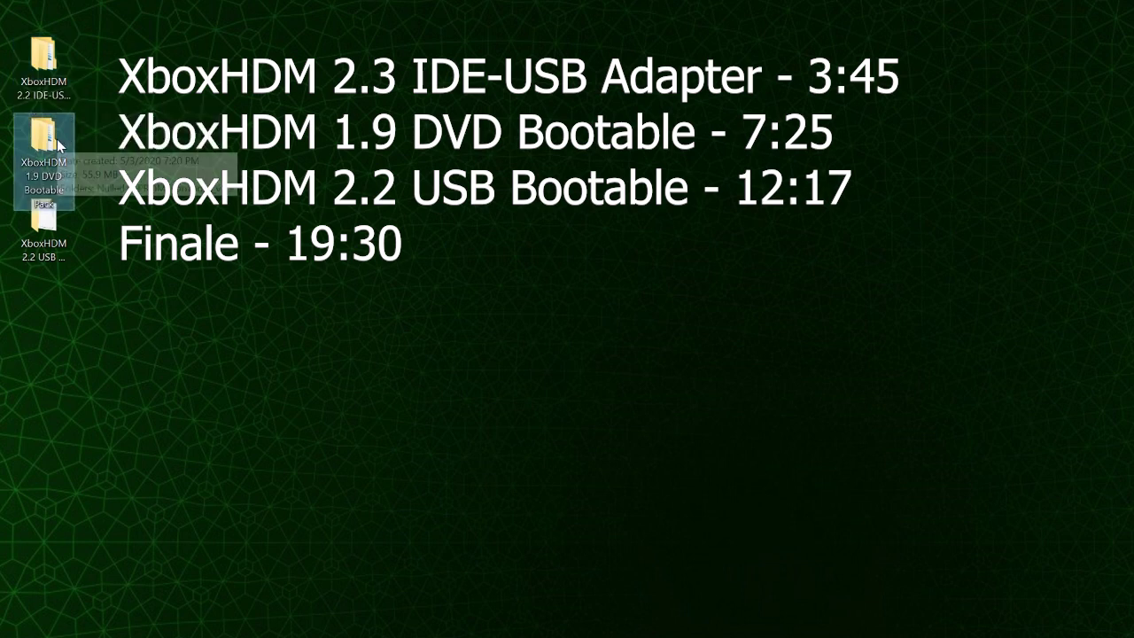
{"action": "left_click", "coordinate": [51, 233]}
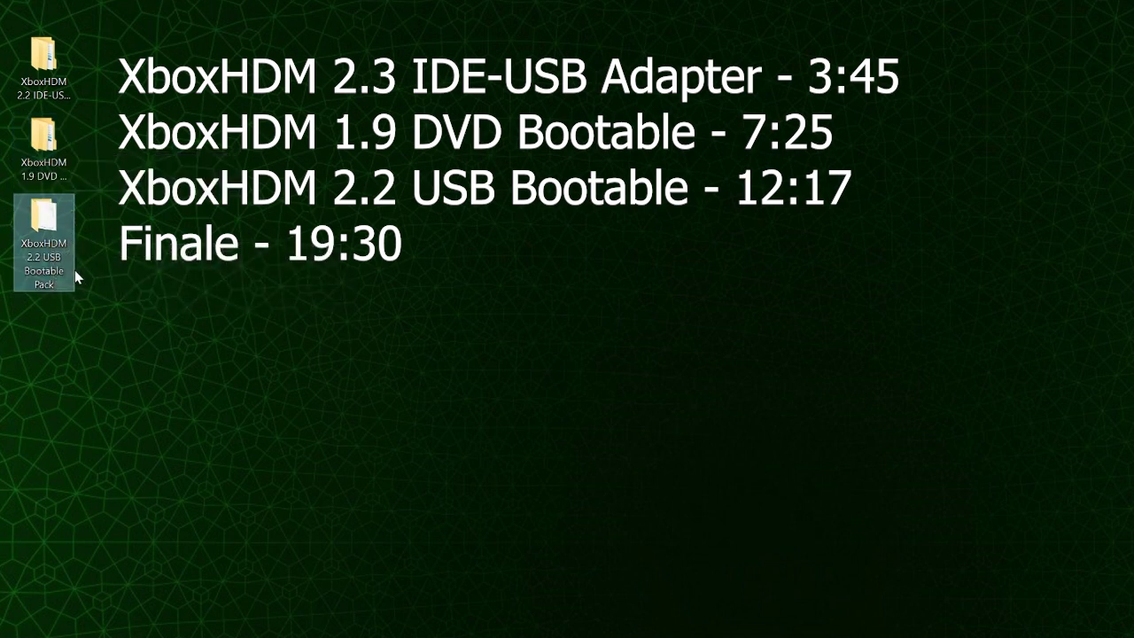
{"action": "mouse_move", "coordinate": [44, 266]}
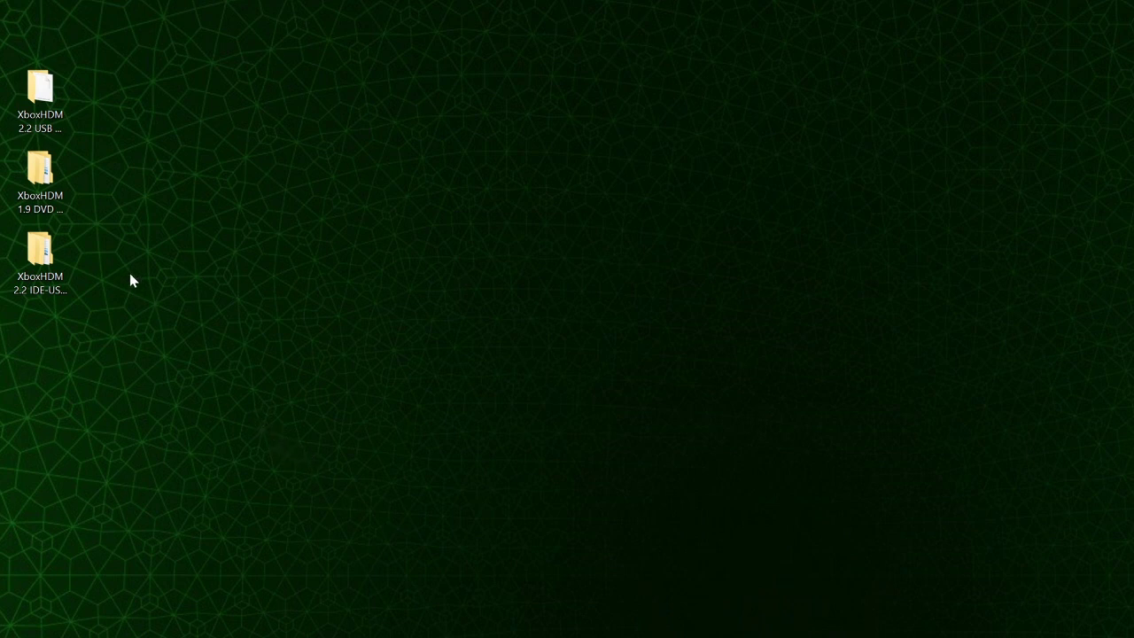
Examine the XboxHDM 2.2 IDE-USB Adapter Pack on the desktop, including the C folder inside xboxhdm23usb's HDD_files, and return to xboxhdm23usb.
{"action": "left_click", "coordinate": [55, 284]}
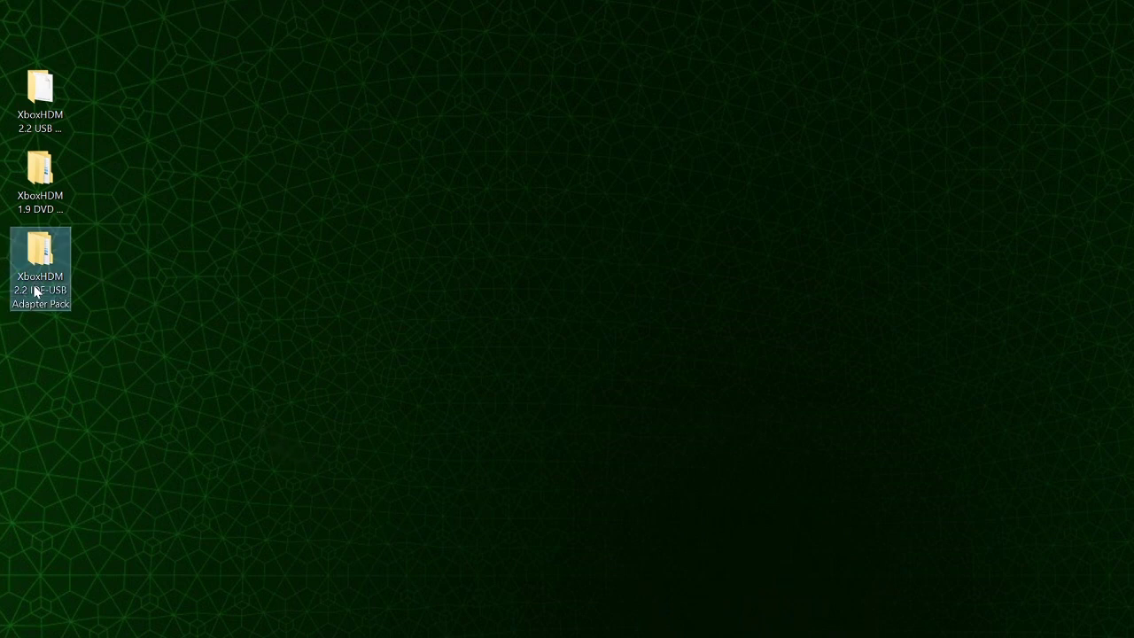
{"action": "double_click", "coordinate": [47, 286]}
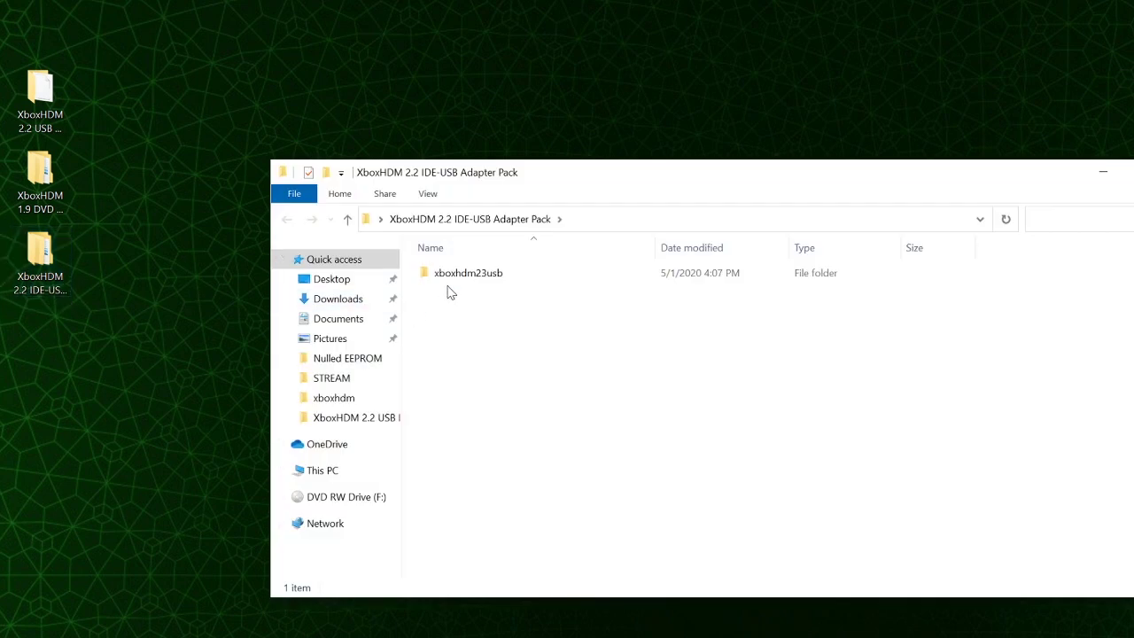
{"action": "double_click", "coordinate": [452, 282]}
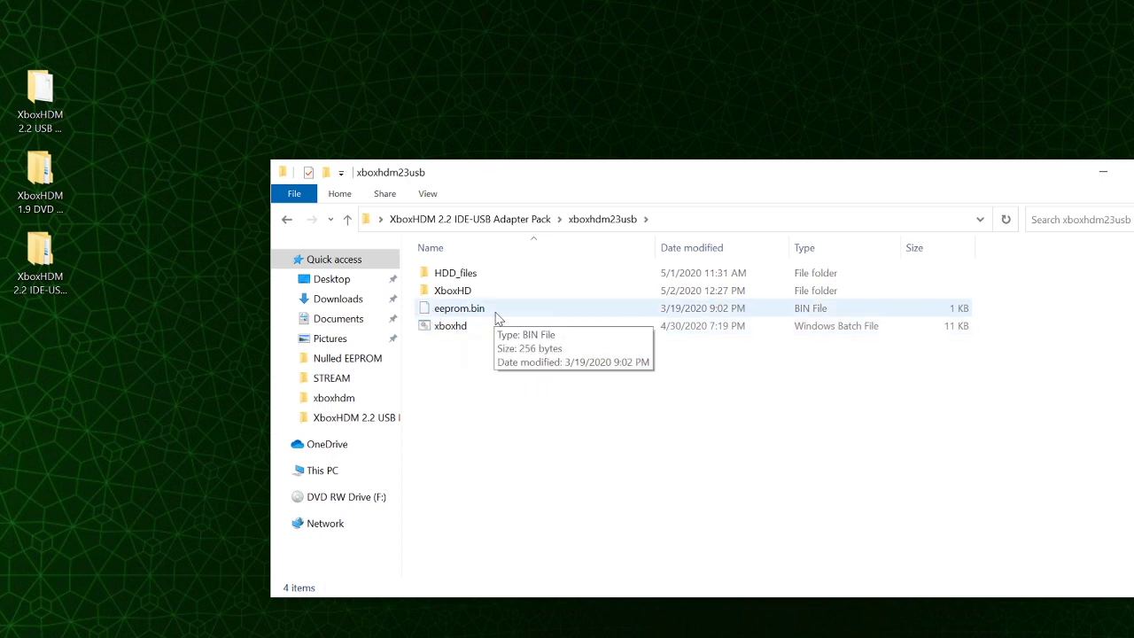
{"action": "double_click", "coordinate": [467, 278]}
{"action": "double_click", "coordinate": [452, 278]}
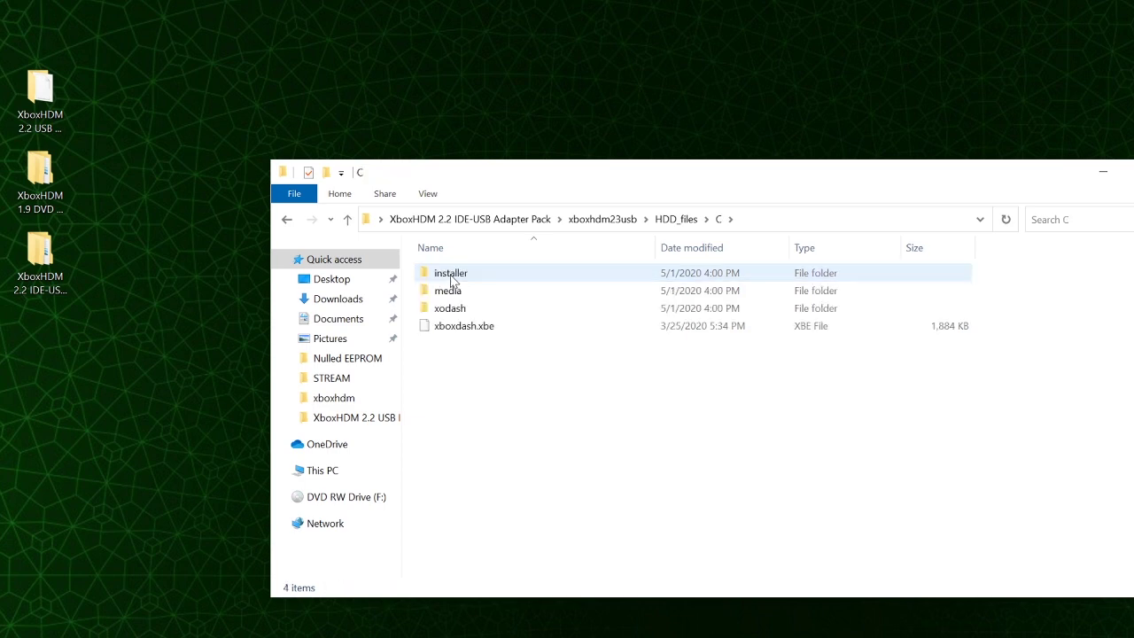
{"action": "left_click_drag", "start_coordinate": [514, 365], "coordinate": [465, 286]}
{"action": "left_click", "coordinate": [507, 365]}
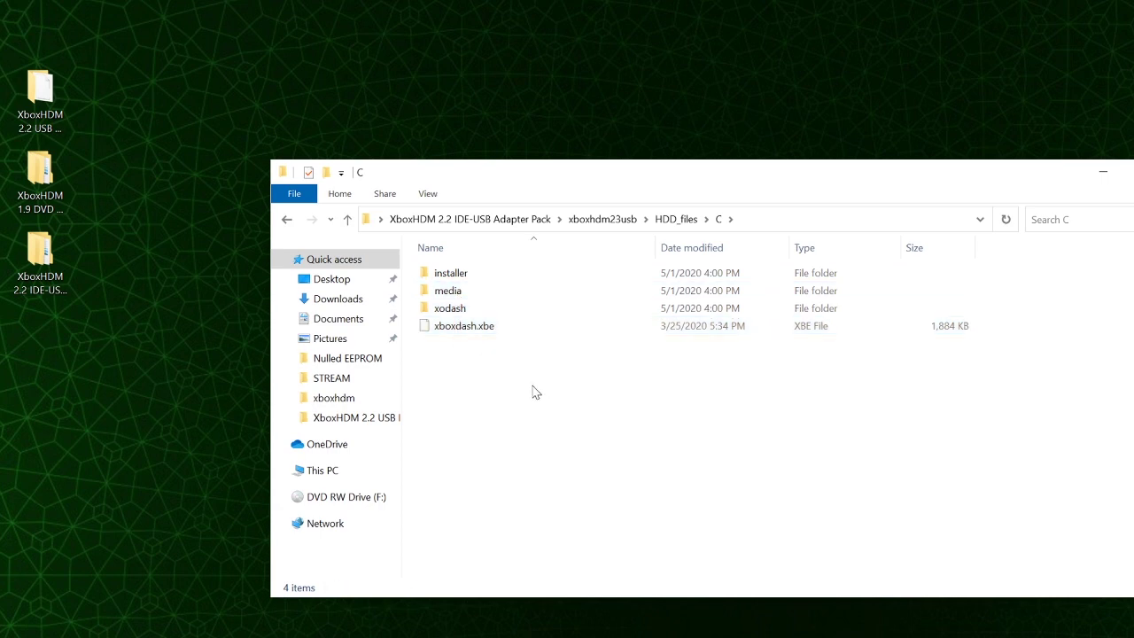
{"action": "key", "text": "BackSpace"}
{"action": "key", "text": "BackSpace"}
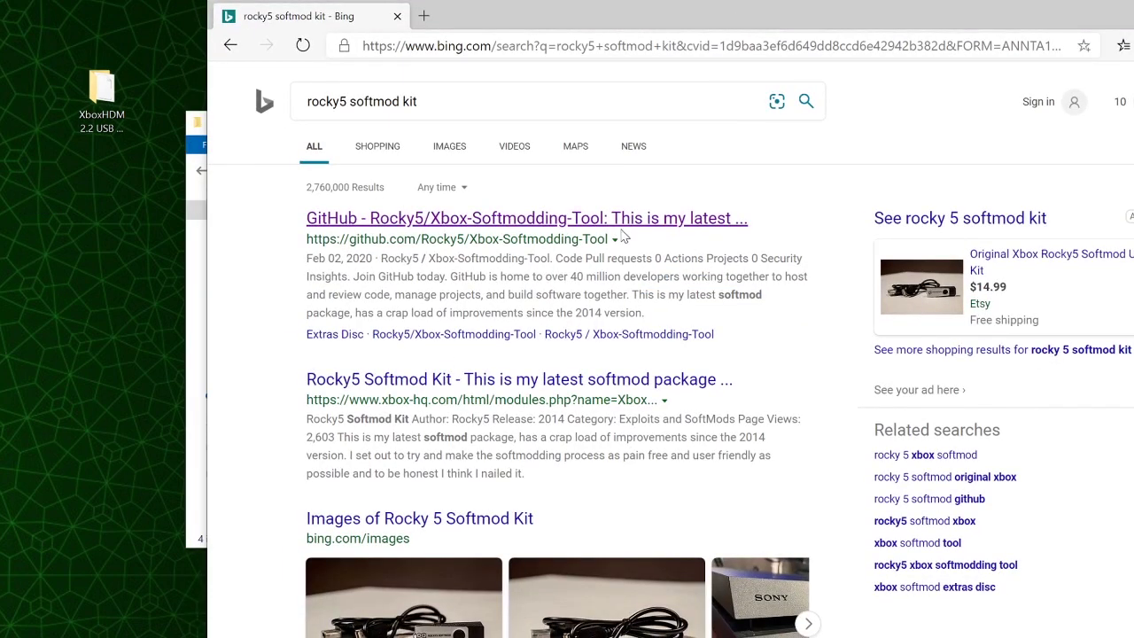
Open the Rocky5/Xbox-Softmodding-Tool GitHub repository from the web search results and look through its file list.
{"action": "left_click", "coordinate": [620, 230]}
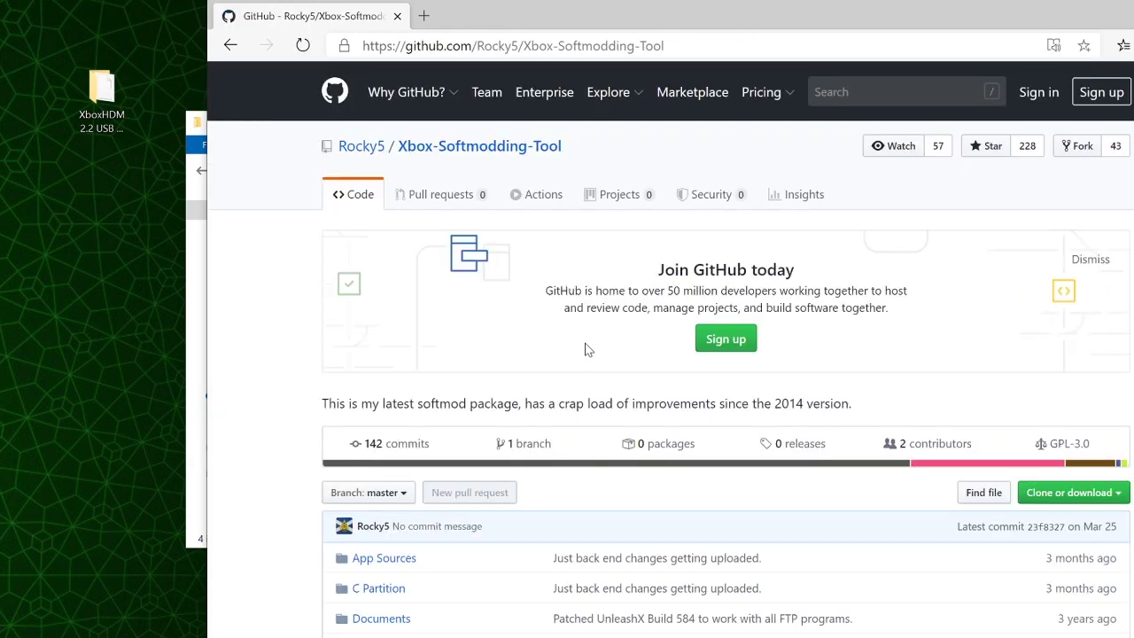
{"action": "scroll", "coordinate": [553, 507], "scroll_direction": "down", "scroll_amount": 20}
{"action": "scroll", "coordinate": [519, 484], "scroll_direction": "up", "scroll_amount": 2}
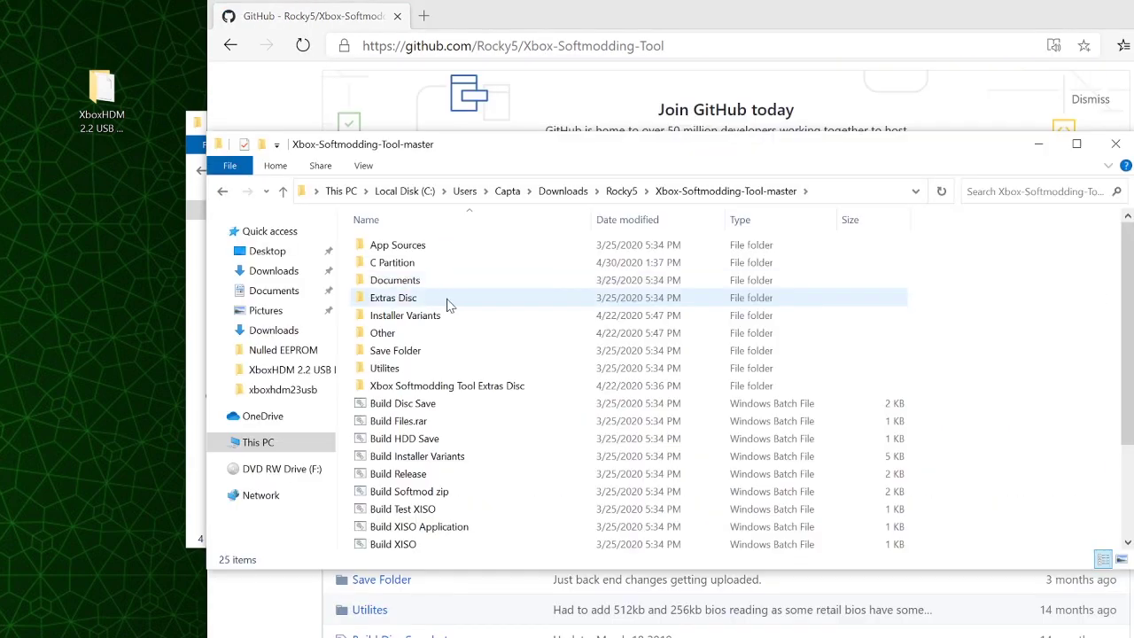
Look through the Xbox-Softmodding-Tool-master folder and open the XBHDM Build archive and the folder inside it.
{"action": "scroll", "coordinate": [461, 354], "scroll_direction": "down", "scroll_amount": 3}
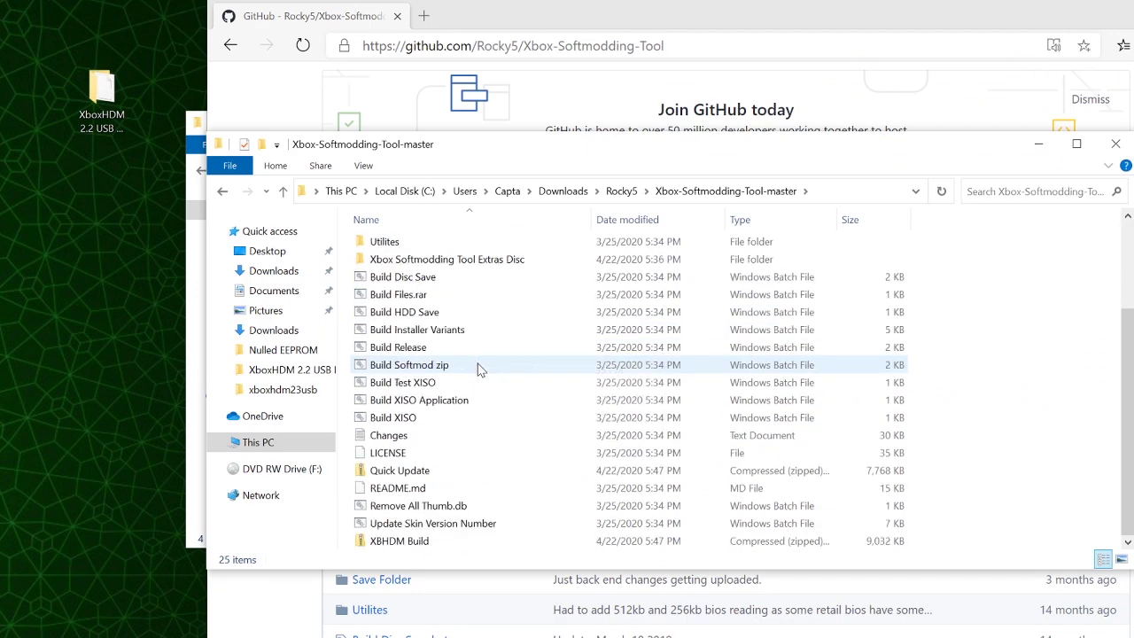
{"action": "scroll", "coordinate": [478, 363], "scroll_direction": "up", "scroll_amount": 3}
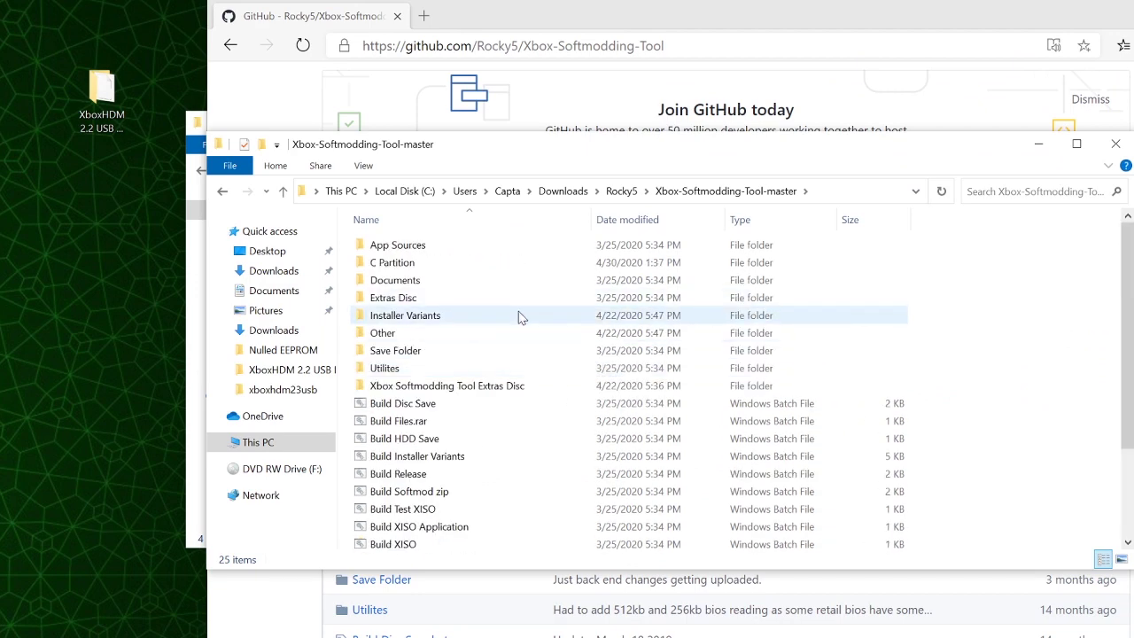
{"action": "scroll", "coordinate": [496, 354], "scroll_direction": "down", "scroll_amount": 3}
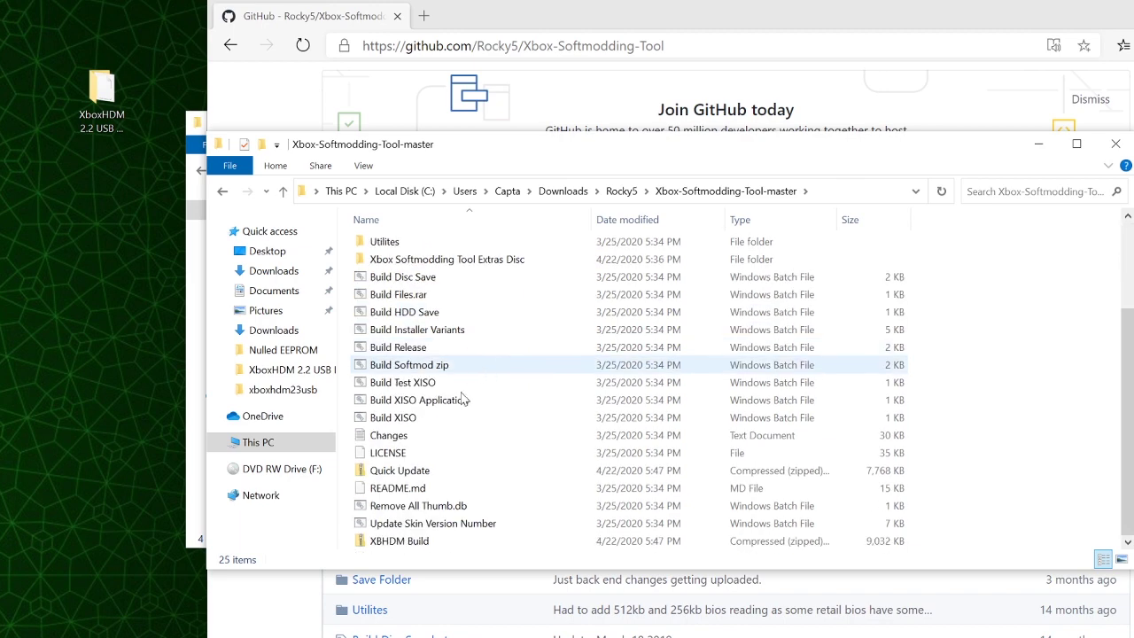
{"action": "double_click", "coordinate": [411, 542]}
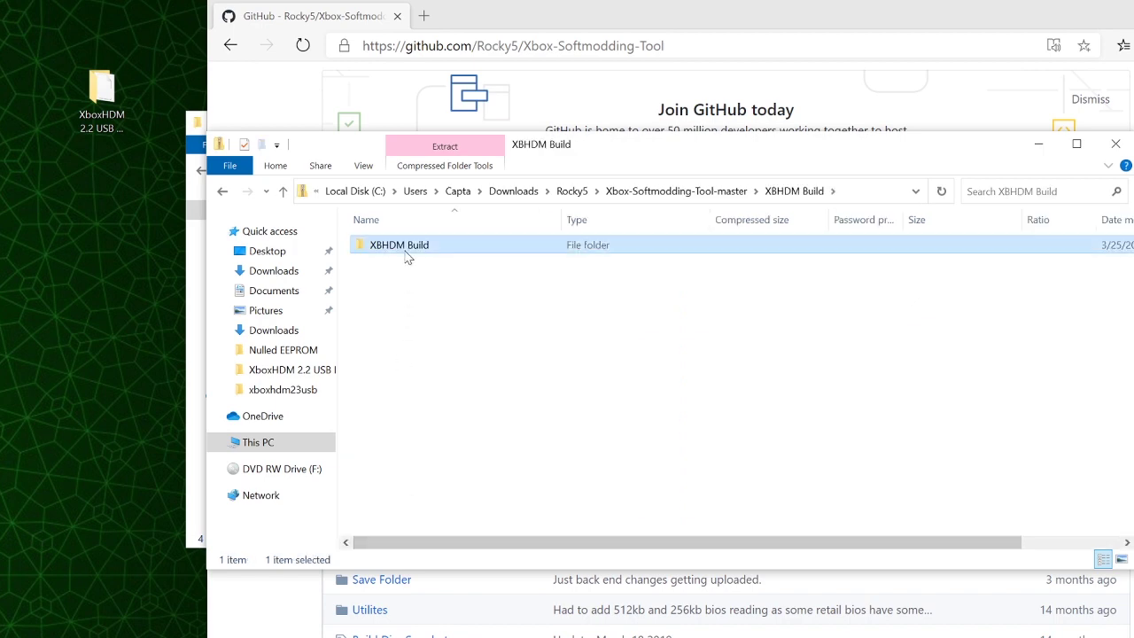
{"action": "double_click", "coordinate": [408, 252]}
{"action": "double_click", "coordinate": [405, 248]}
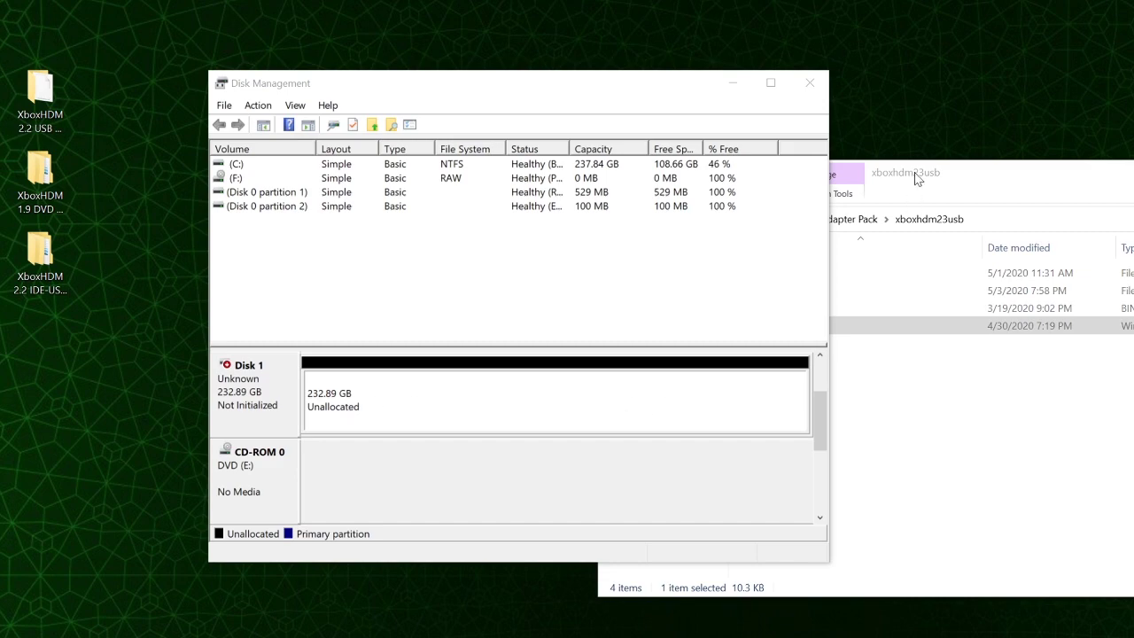
Run the xboxhd batch file from the xboxhdm23usb folder and bring its console window fully into view.
{"action": "left_click_drag", "start_coordinate": [917, 177], "coordinate": [661, 129]}
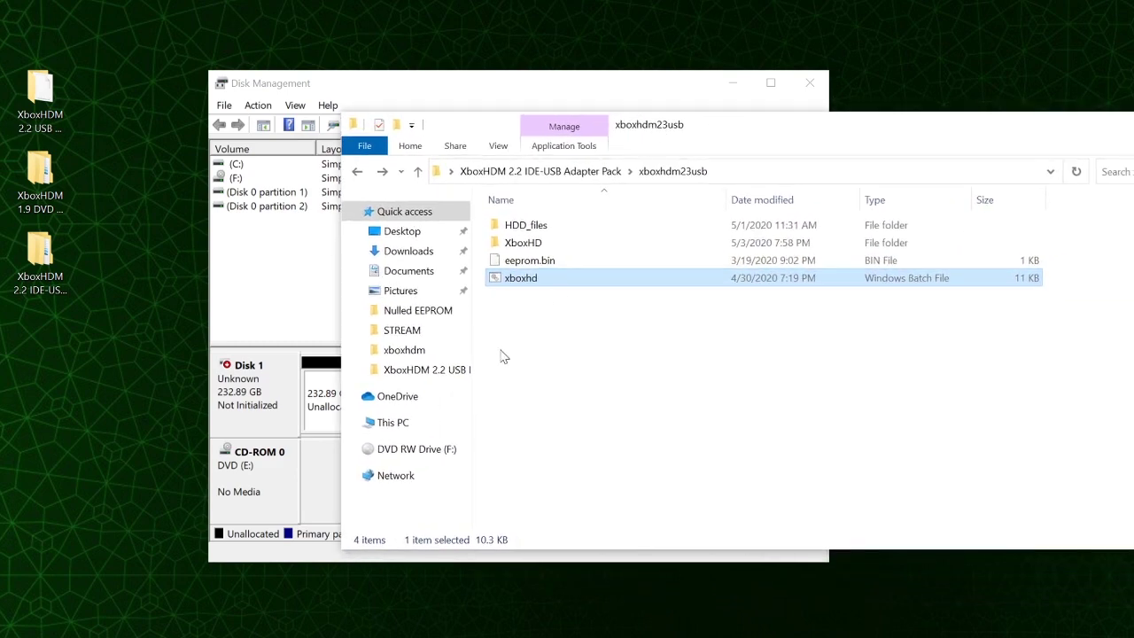
{"action": "double_click", "coordinate": [517, 280]}
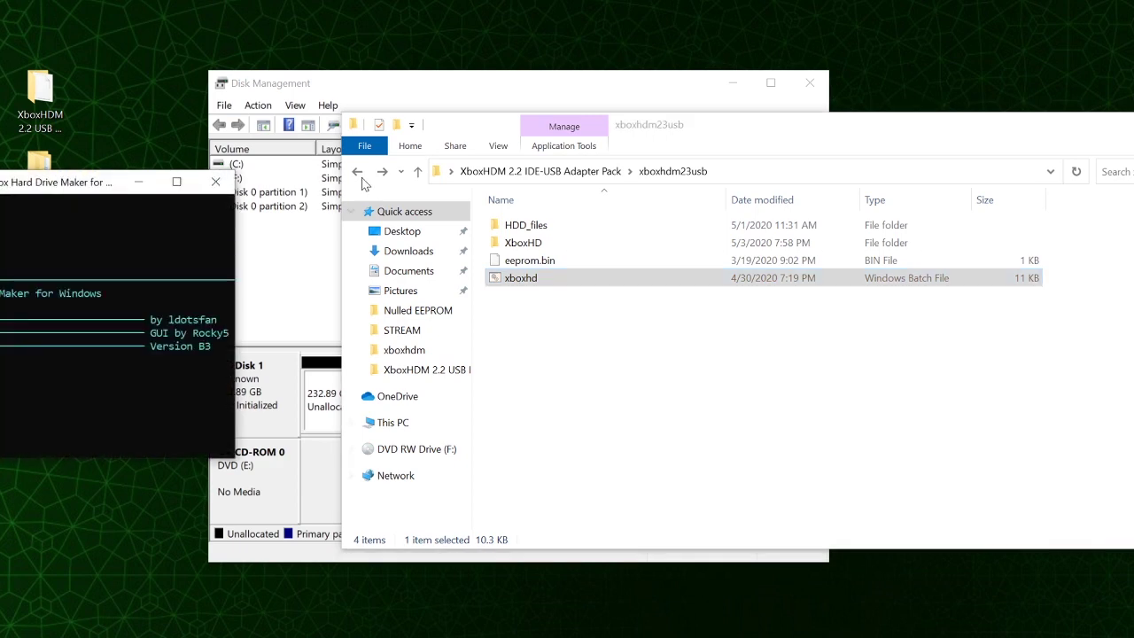
{"action": "left_click_drag", "start_coordinate": [60, 182], "coordinate": [444, 161]}
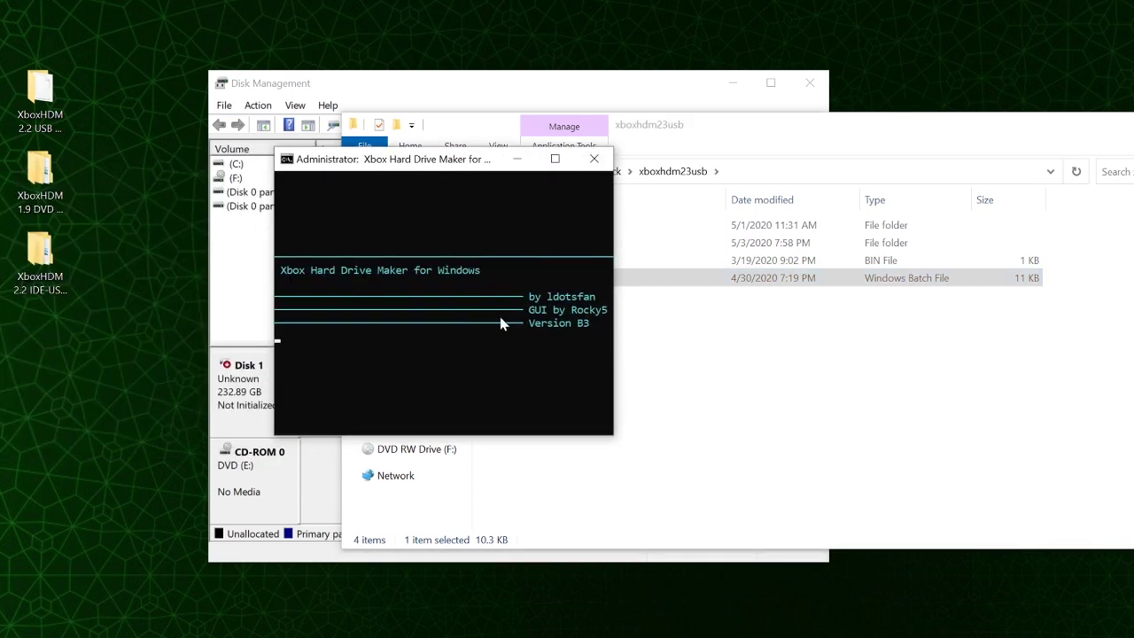
List the connected drives in Xbox Hard Drive Maker and return to the main menu.
{"action": "type", "text": "1"}
{"action": "key", "text": "Return"}
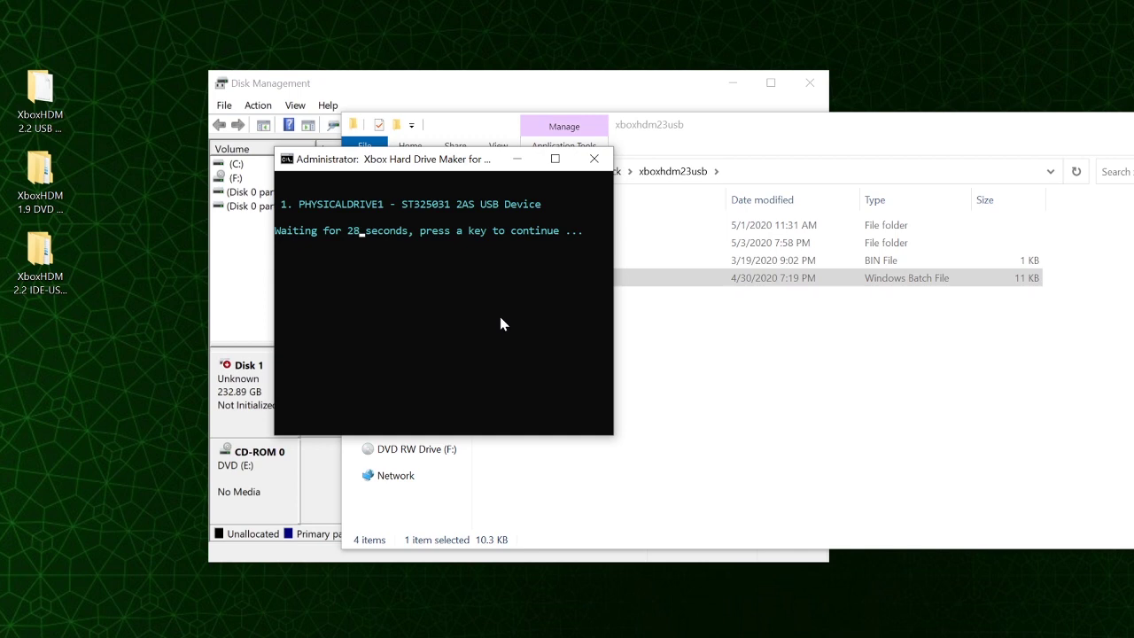
{"action": "key", "text": "Return"}
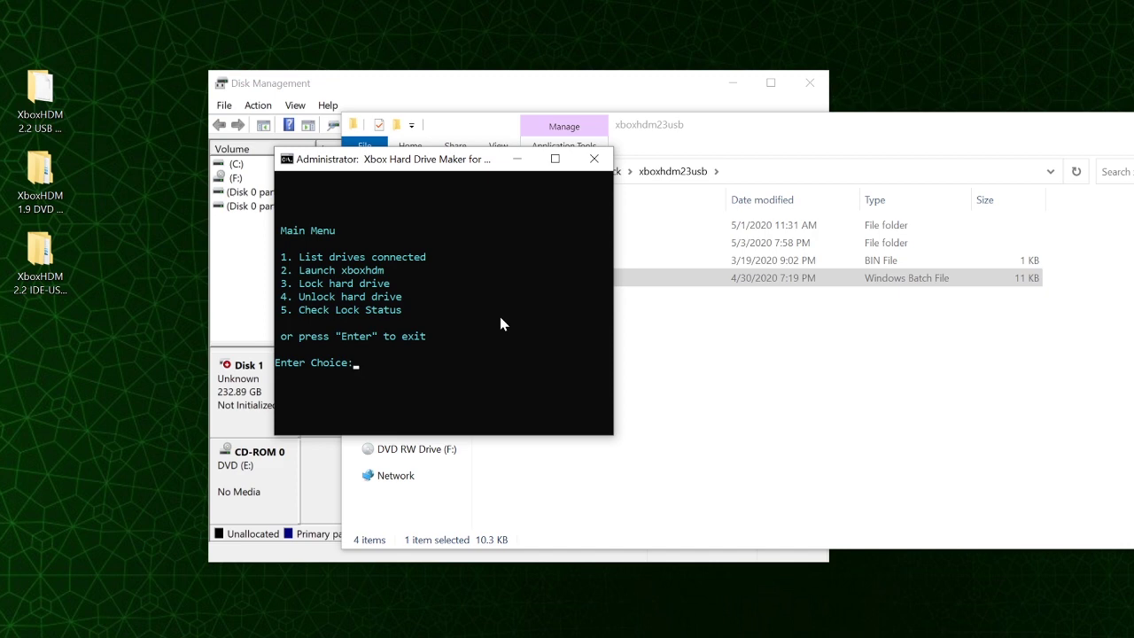
Check the lock status of PHYSICALDRIVE1, the ST325031 2AS USB Device, and return to the main menu.
{"action": "type", "text": "5"}
{"action": "key", "text": "Return"}
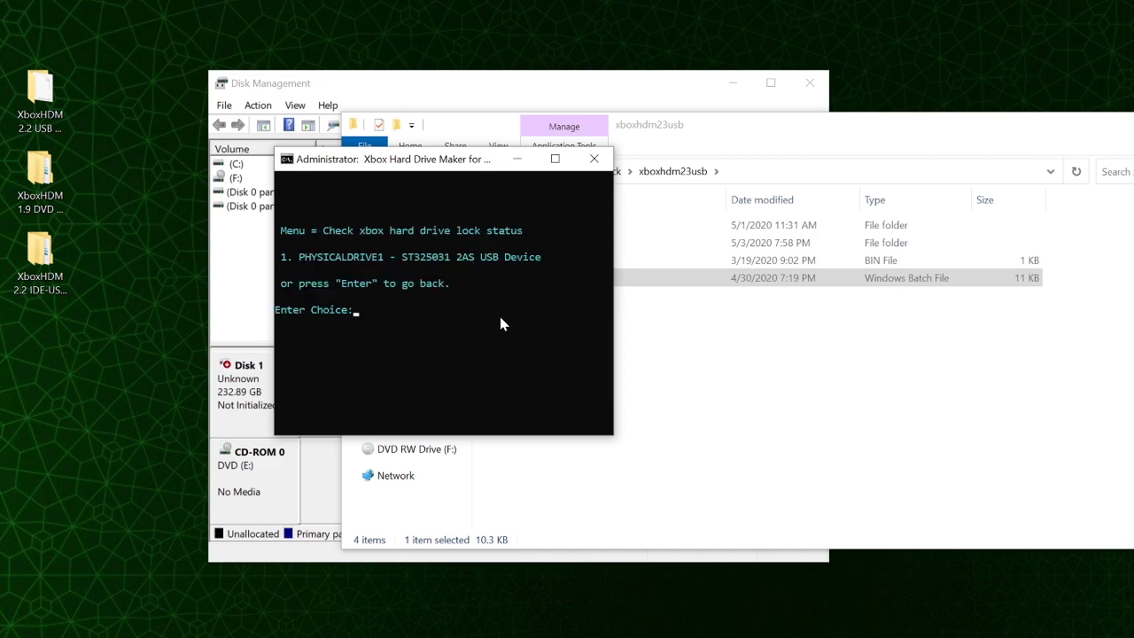
{"action": "type", "text": "1"}
{"action": "key", "text": "Return"}
{"action": "key", "text": "Return"}
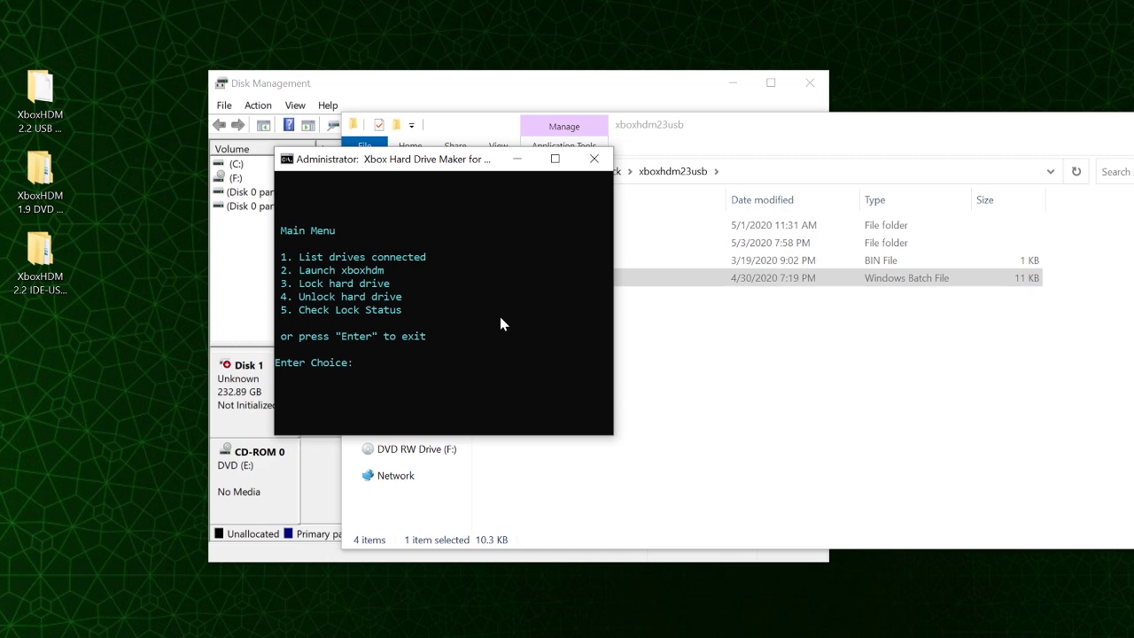
Launch xboxhdm on PHYSICALDRIVE1 and move the virtual machine window fully into view.
{"action": "type", "text": "2"}
{"action": "key", "text": "Return"}
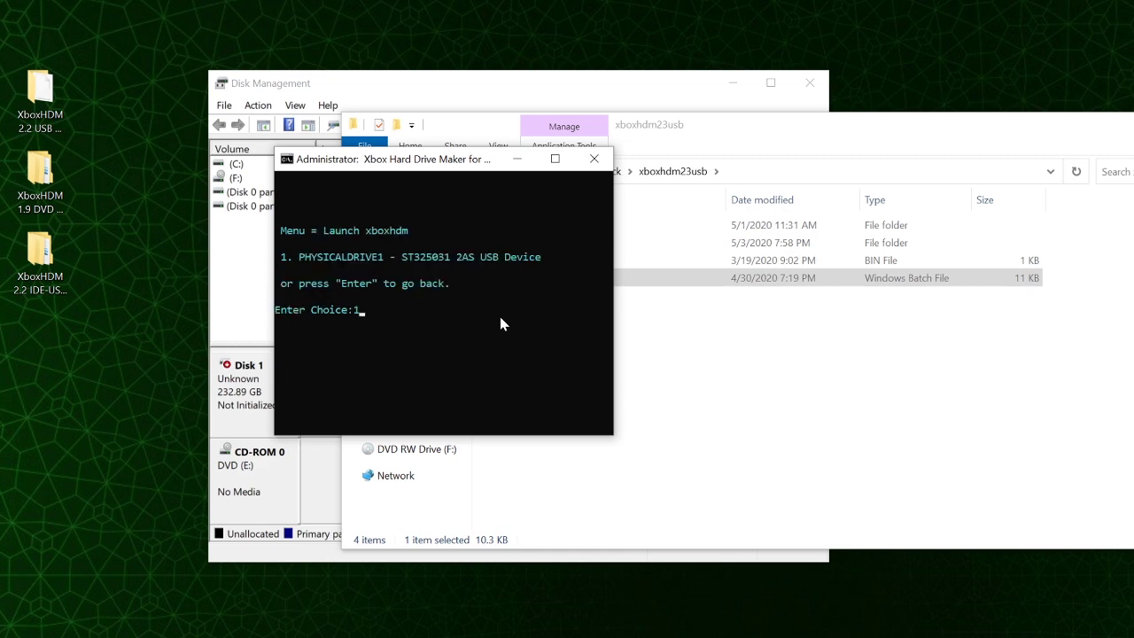
{"action": "key", "text": "Return"}
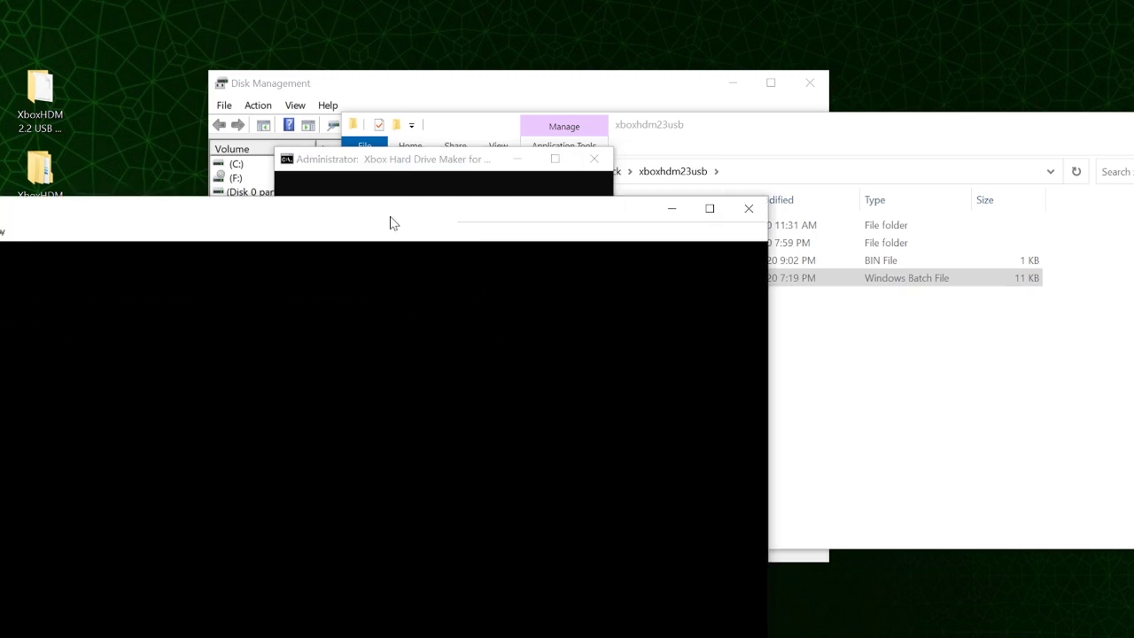
{"action": "left_click_drag", "start_coordinate": [394, 224], "coordinate": [538, 0]}
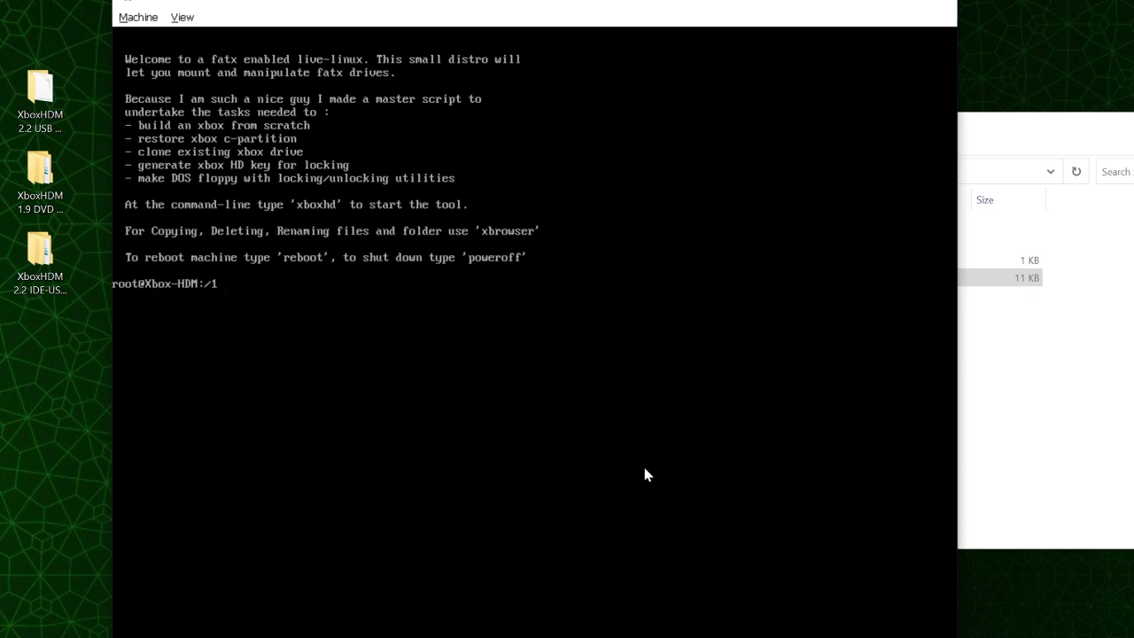
Start the xboxhd tool, choose to build a new Xbox HD from scratch, and agree to write the partition table.
{"action": "type", "text": "xboxhd"}
{"action": "key", "text": "Return"}
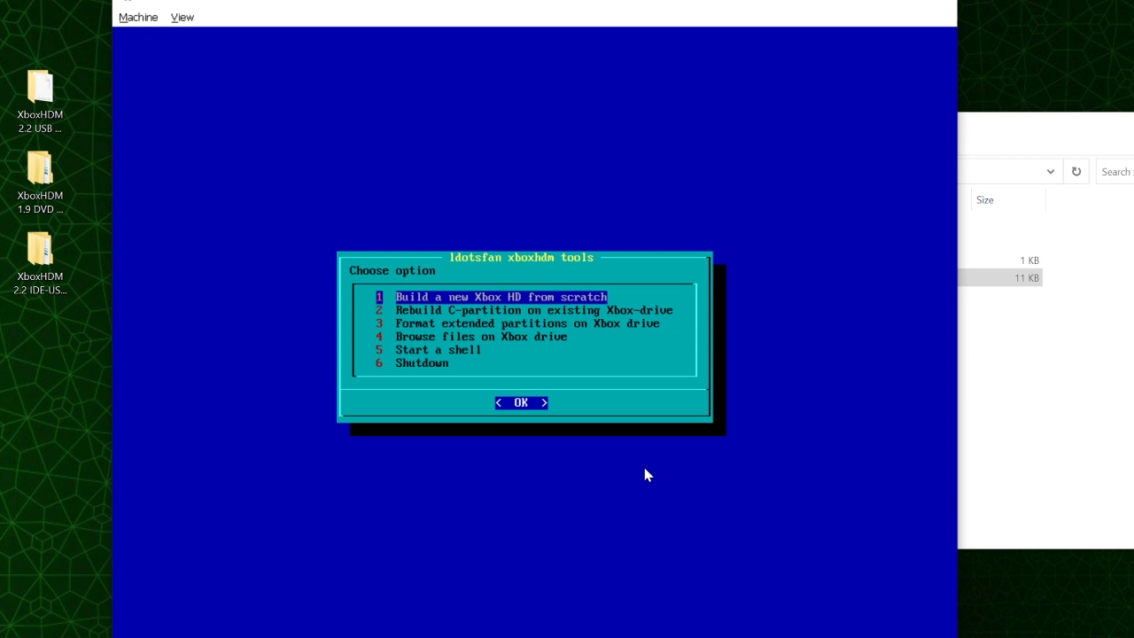
{"action": "key", "text": "Return"}
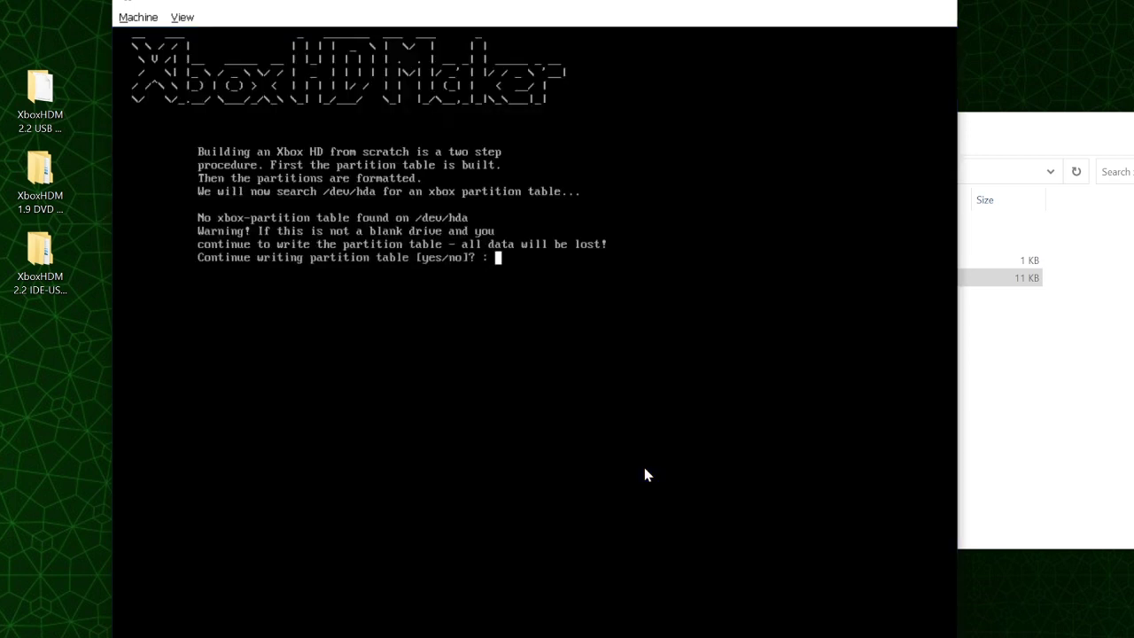
{"action": "type", "text": "yes"}
{"action": "key", "text": "Return"}
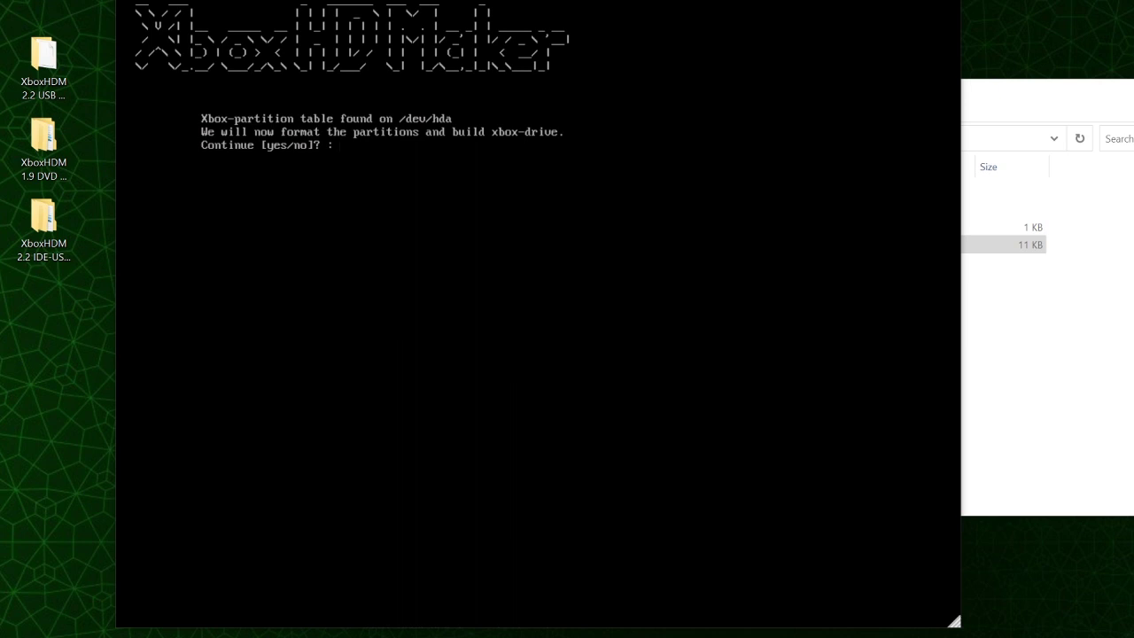
Format the Xbox partitions, including the F-partition, and copy the files from /xboxhdm/C to the drive.
{"action": "type", "text": "yes"}
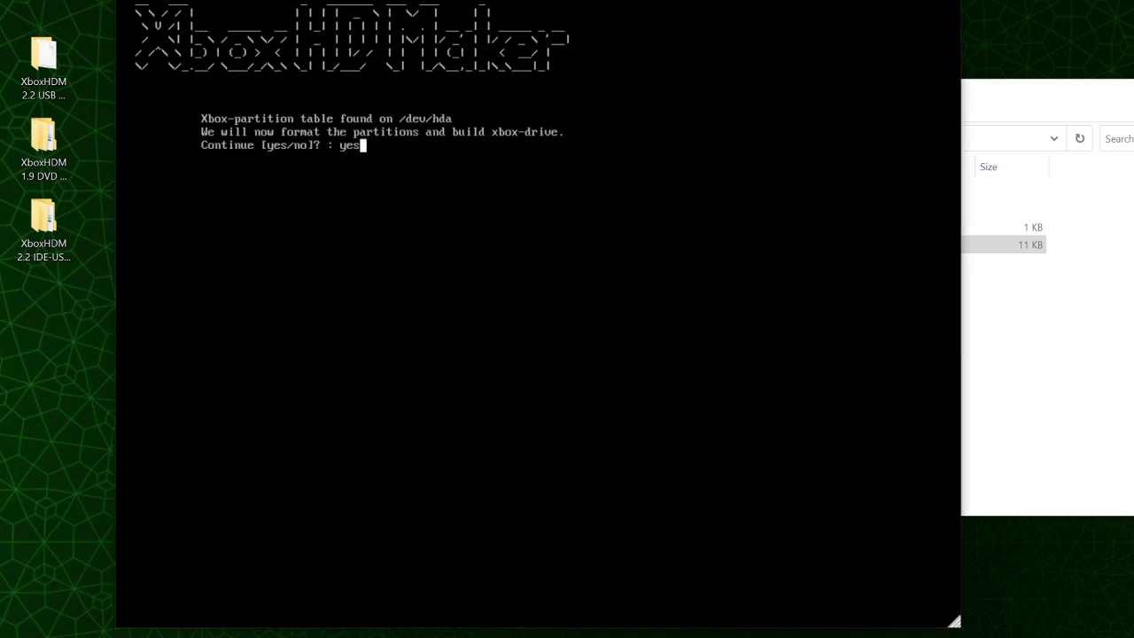
{"action": "key", "text": "Return"}
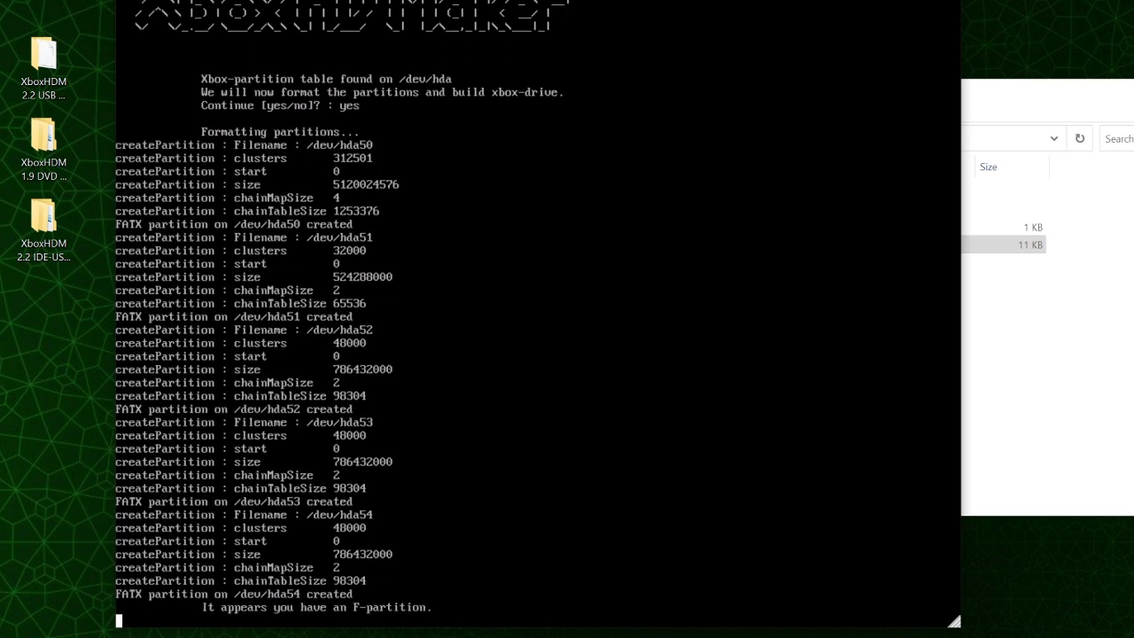
{"action": "type", "text": "yes"}
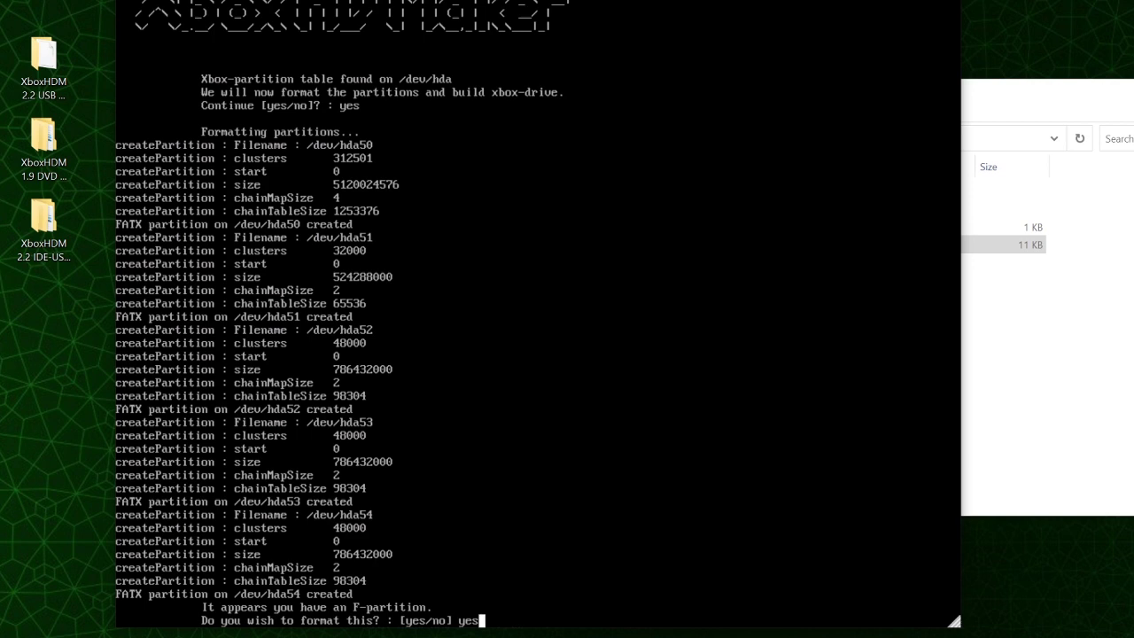
{"action": "key", "text": "Return"}
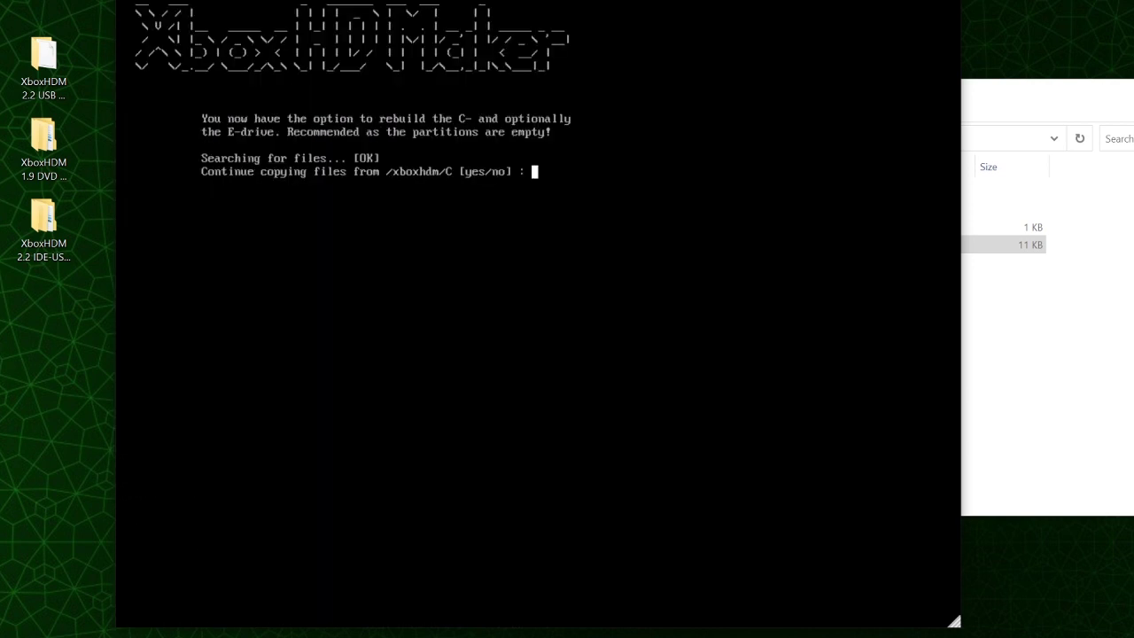
{"action": "type", "text": "yes"}
{"action": "key", "text": "Return"}
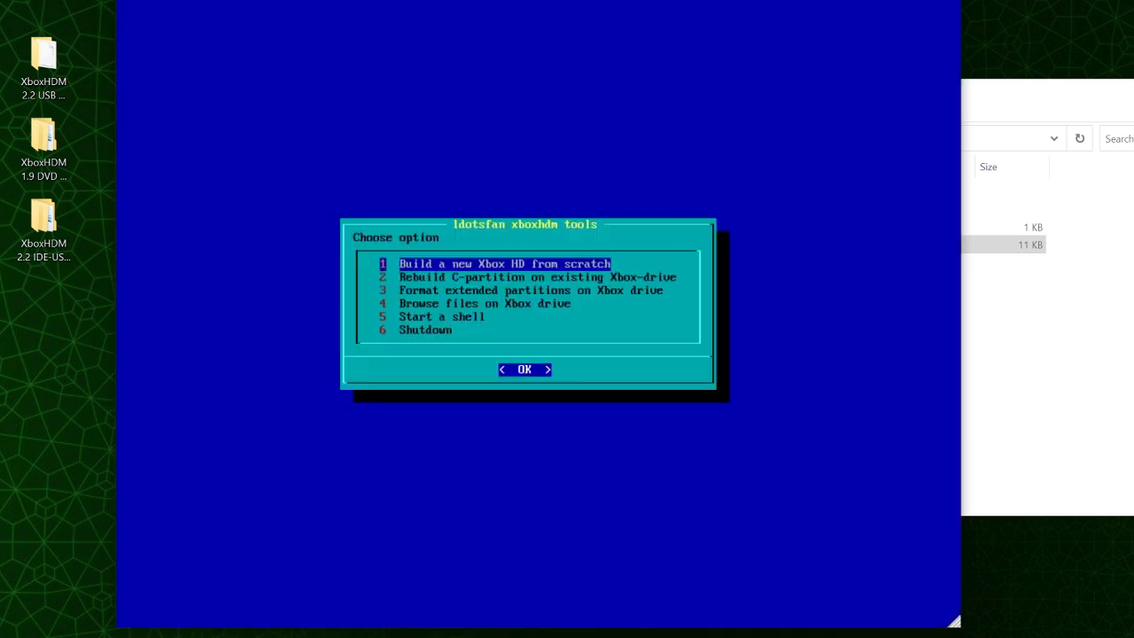
Browse the files on the Xbox drive and open the /PriMas/C folder to examine the copied files.
{"action": "key", "text": "Down"}
{"action": "key", "text": "Down"}
{"action": "key", "text": "Down"}
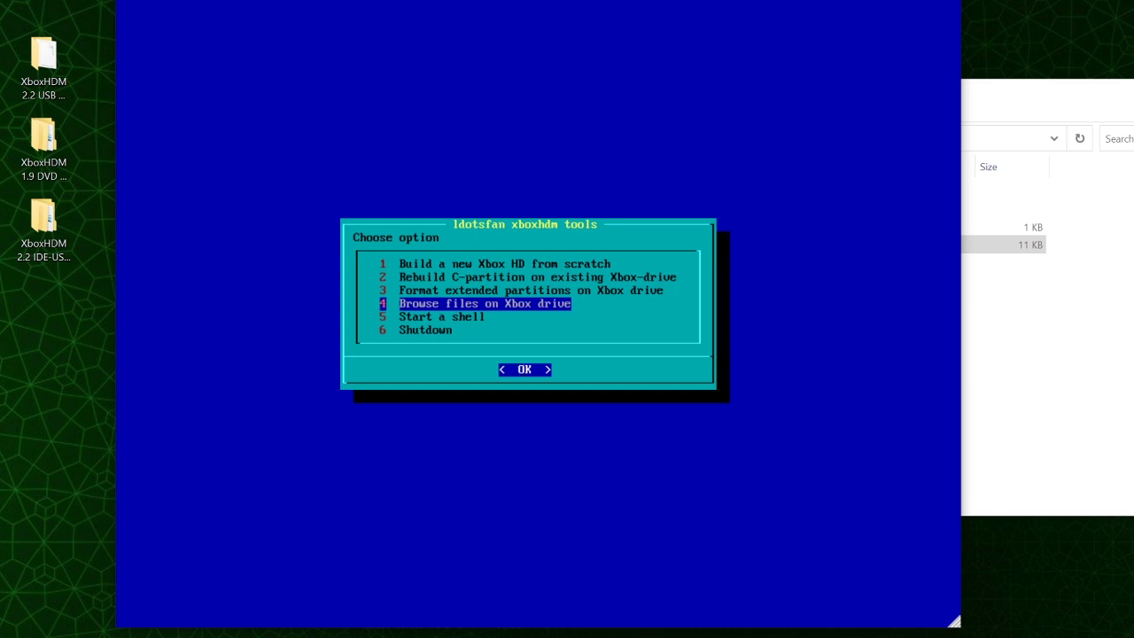
{"action": "key", "text": "Return"}
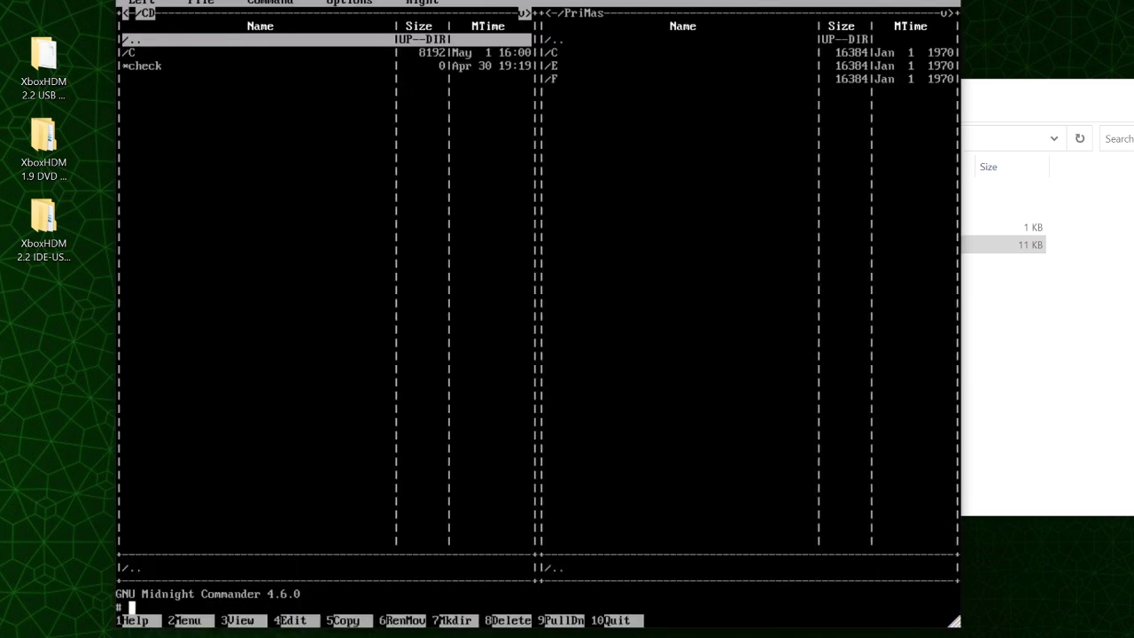
{"action": "key", "text": "Tab"}
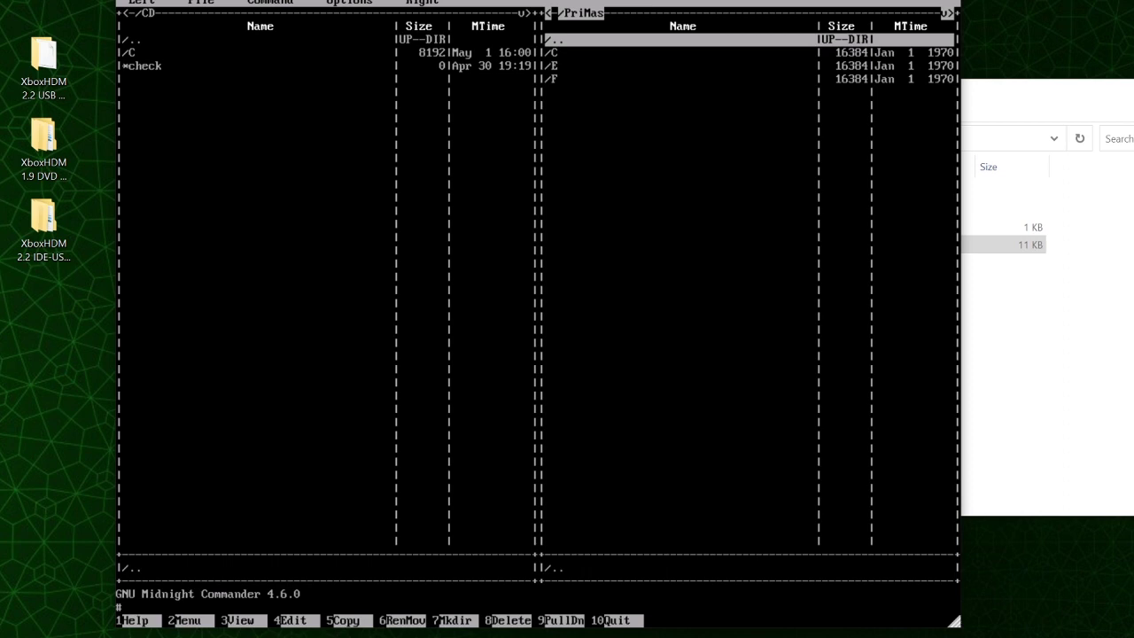
{"action": "left_click", "coordinate": [567, 53]}
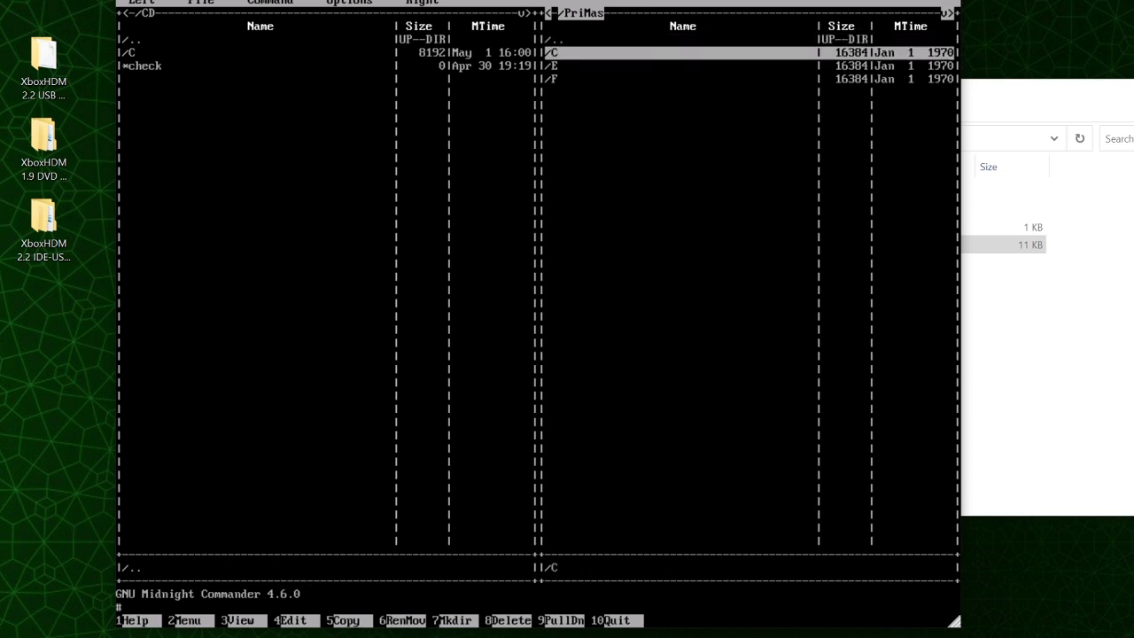
{"action": "key", "text": "Return"}
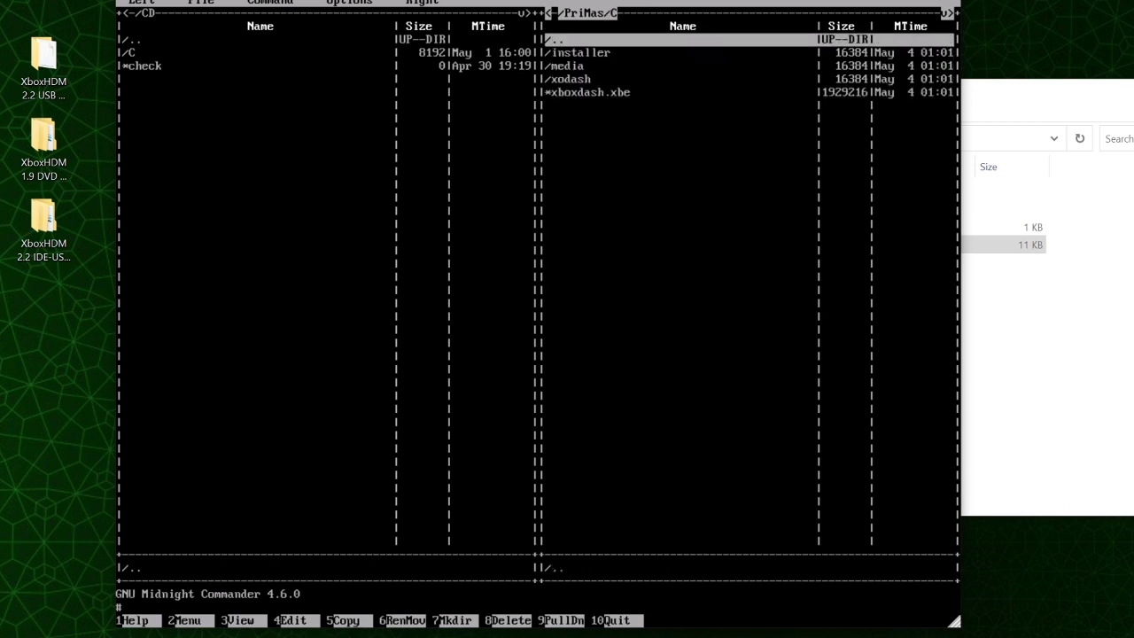
Compare the /CD/C source folder with /PriMas/C and quit the virtual machine.
{"action": "key", "text": "Down"}
{"action": "key", "text": "Down"}
{"action": "key", "text": "Down"}
{"action": "key", "text": "Down"}
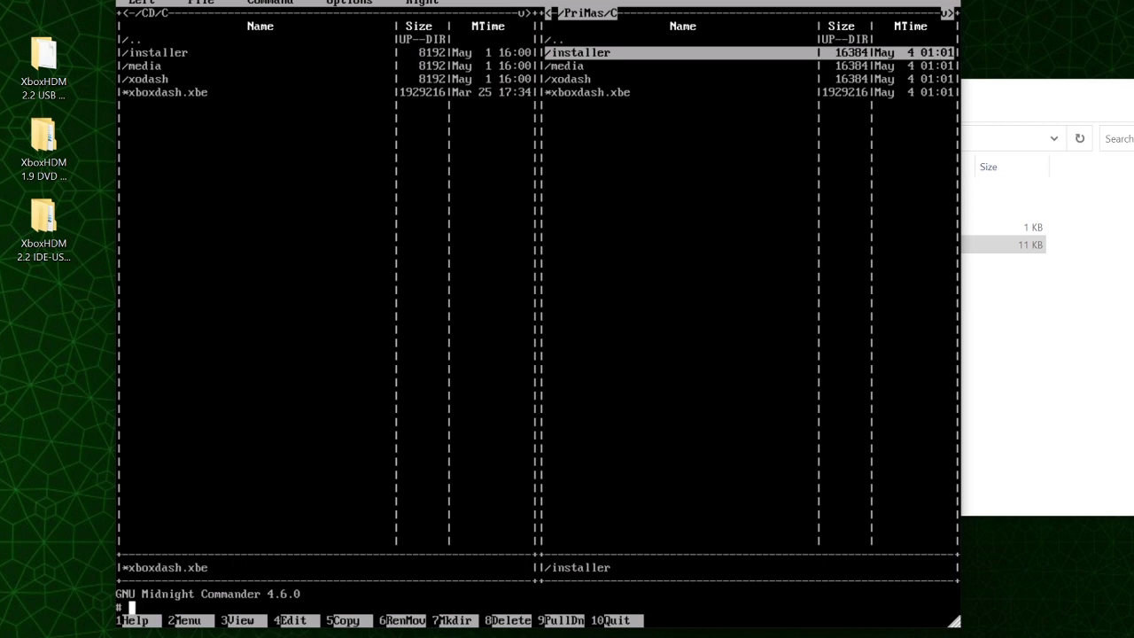
{"action": "key", "text": "Up"}
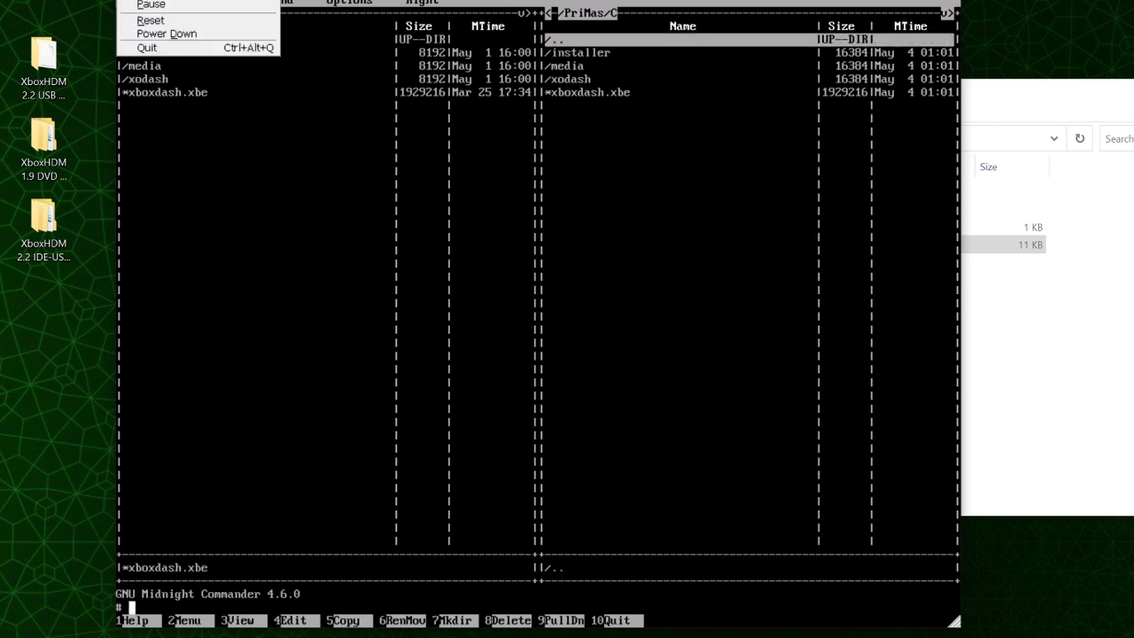
{"action": "key", "text": "Return"}
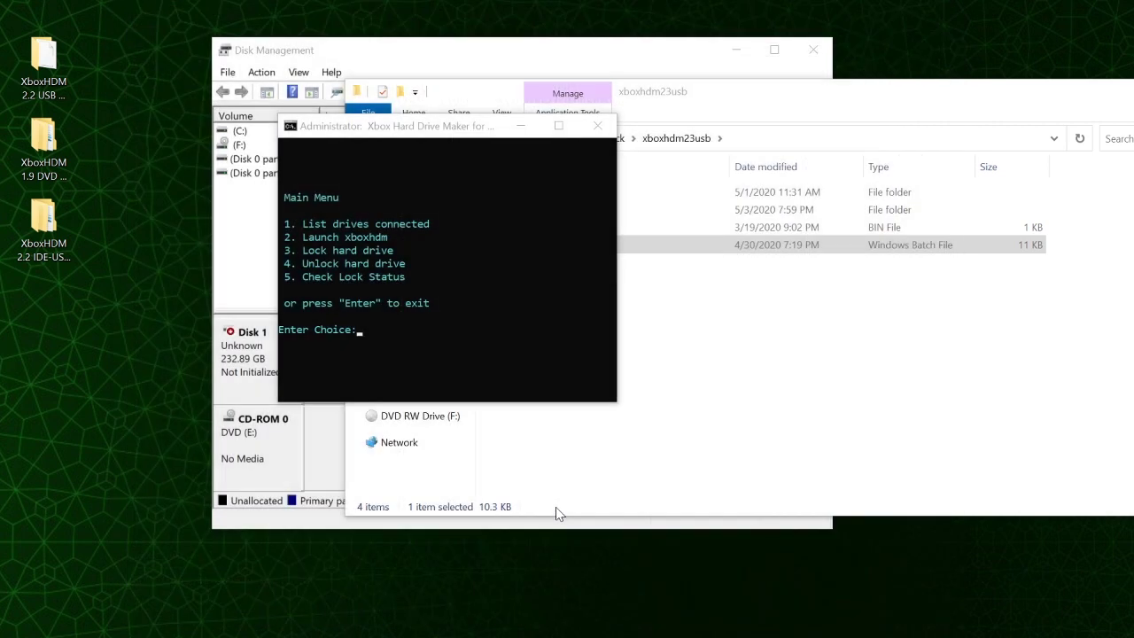
Lock the Xbox hard drive PHYSICALDRIVE1, the ST325031 2AS USB Device, and return to the main menu.
{"action": "left_click", "coordinate": [400, 191]}
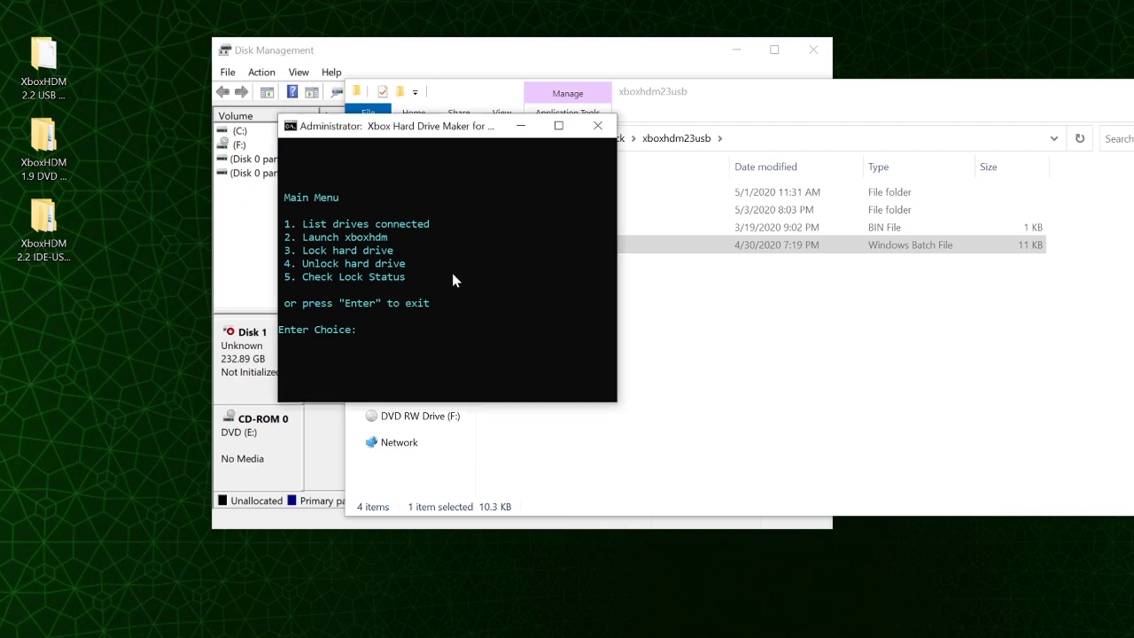
{"action": "type", "text": "3"}
{"action": "key", "text": "Return"}
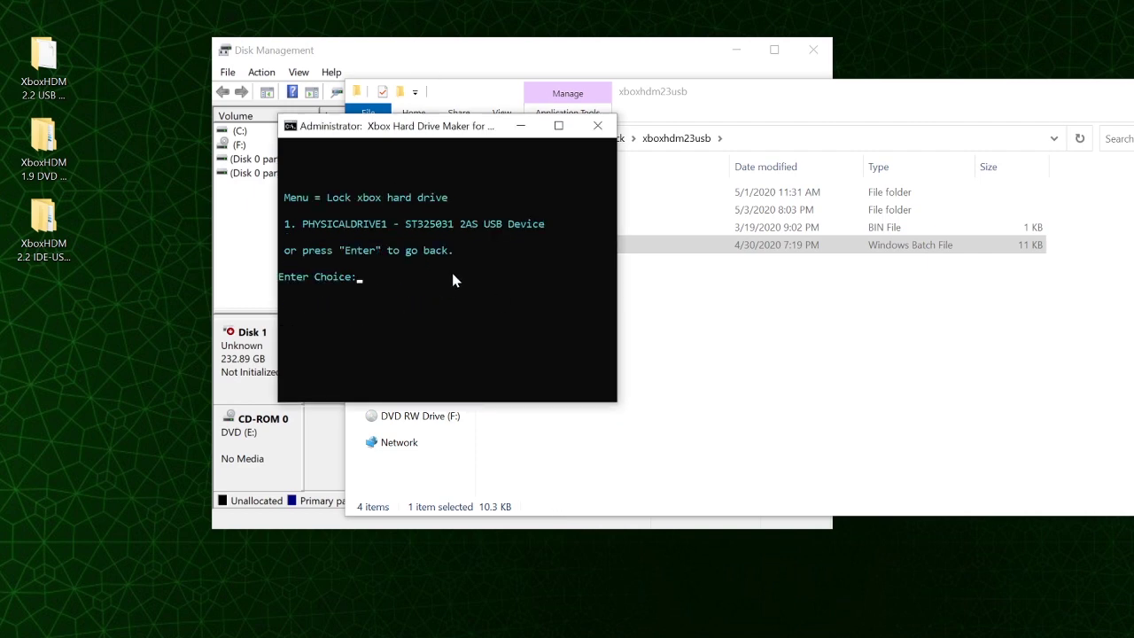
{"action": "type", "text": "1"}
{"action": "key", "text": "Return"}
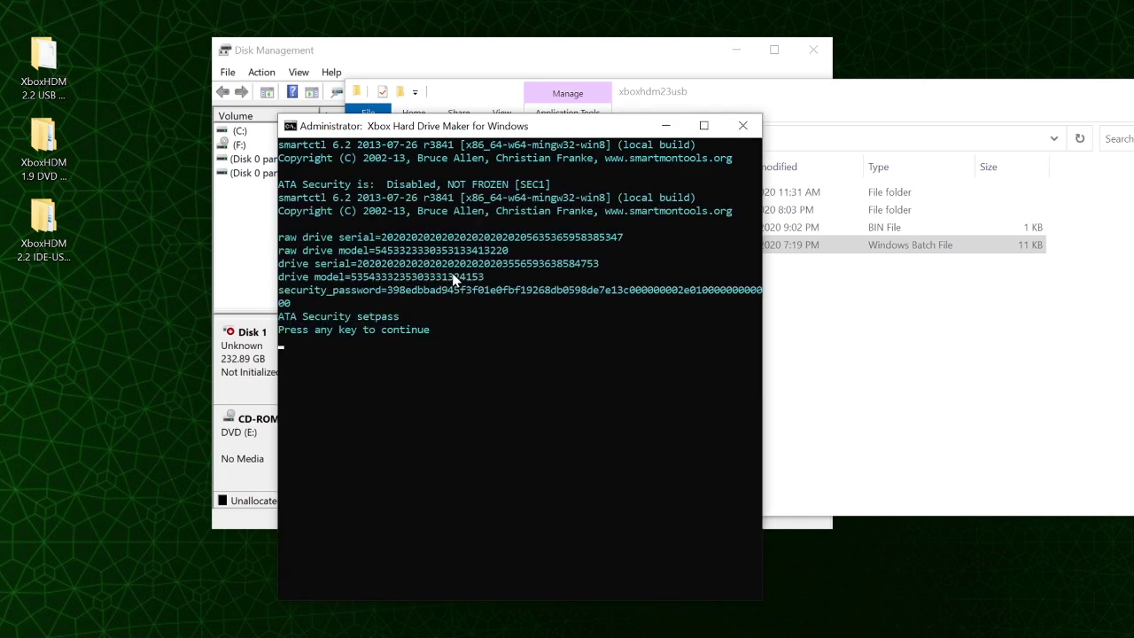
{"action": "key", "text": "Return"}
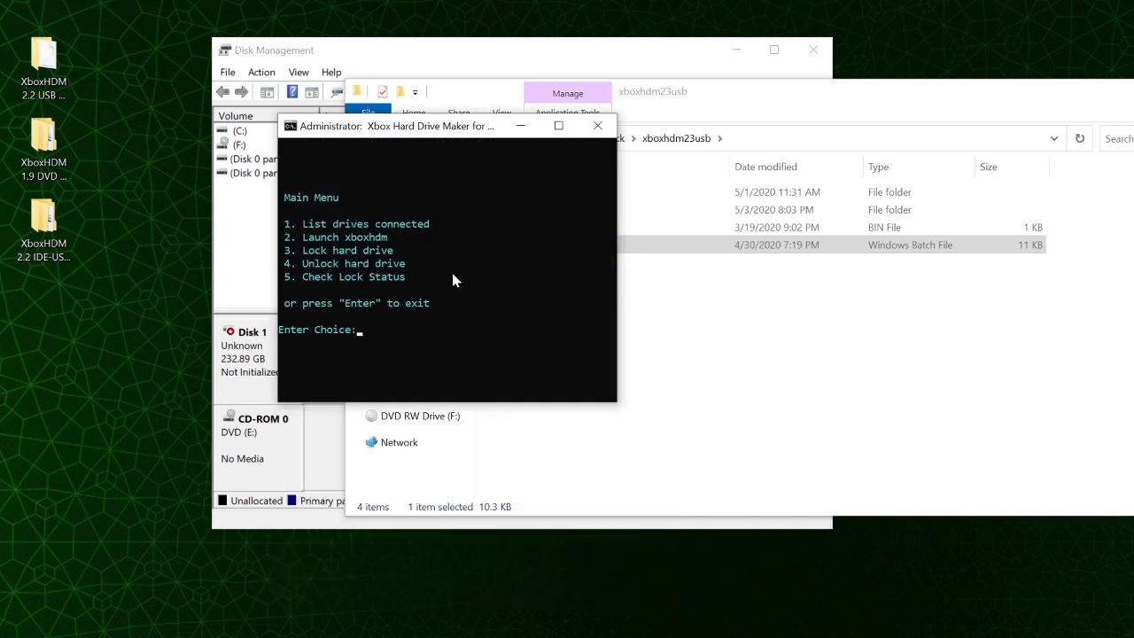
Check the lock status of PHYSICALDRIVE1 and close the Xbox Hard Drive Maker window.
{"action": "type", "text": "5"}
{"action": "key", "text": "Return"}
{"action": "type", "text": "1"}
{"action": "key", "text": "Return"}
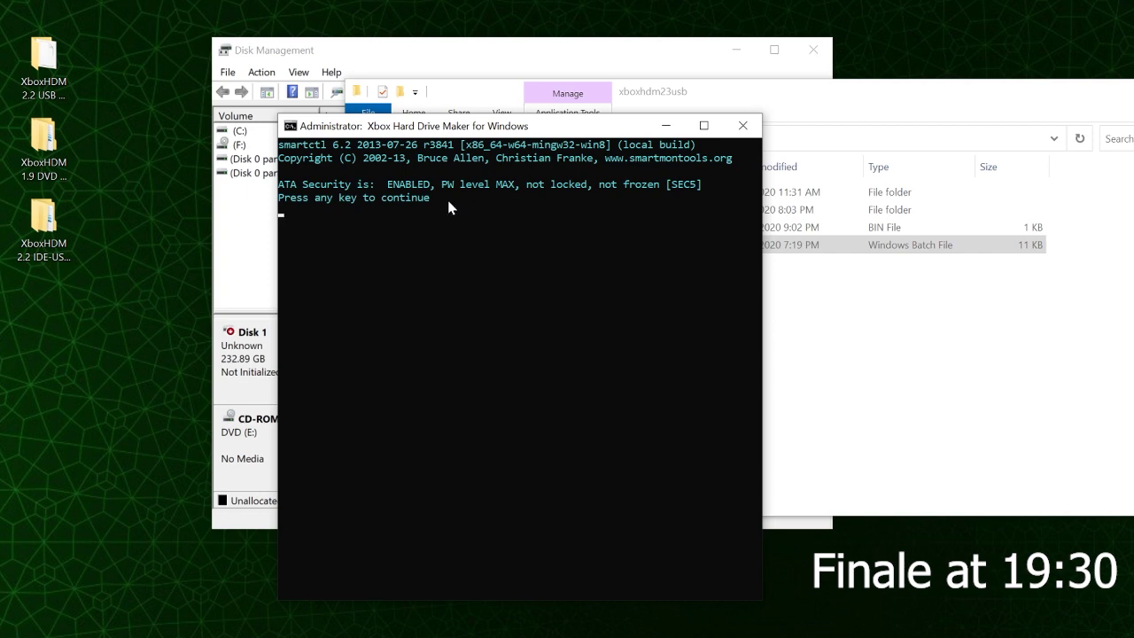
{"action": "key", "text": "Return"}
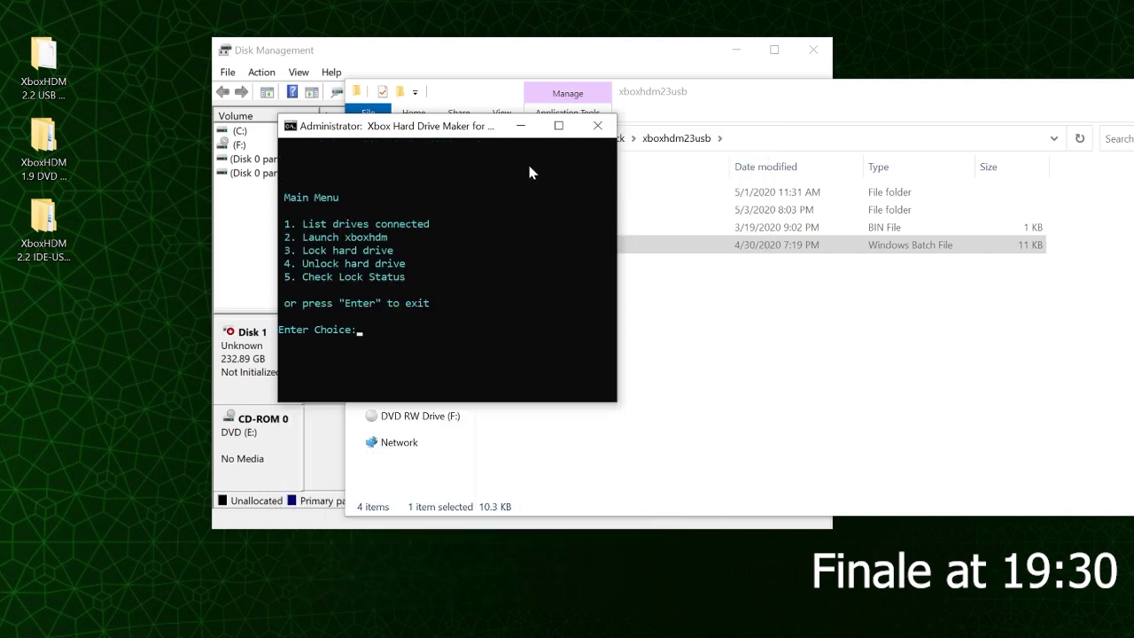
{"action": "left_click", "coordinate": [598, 125]}
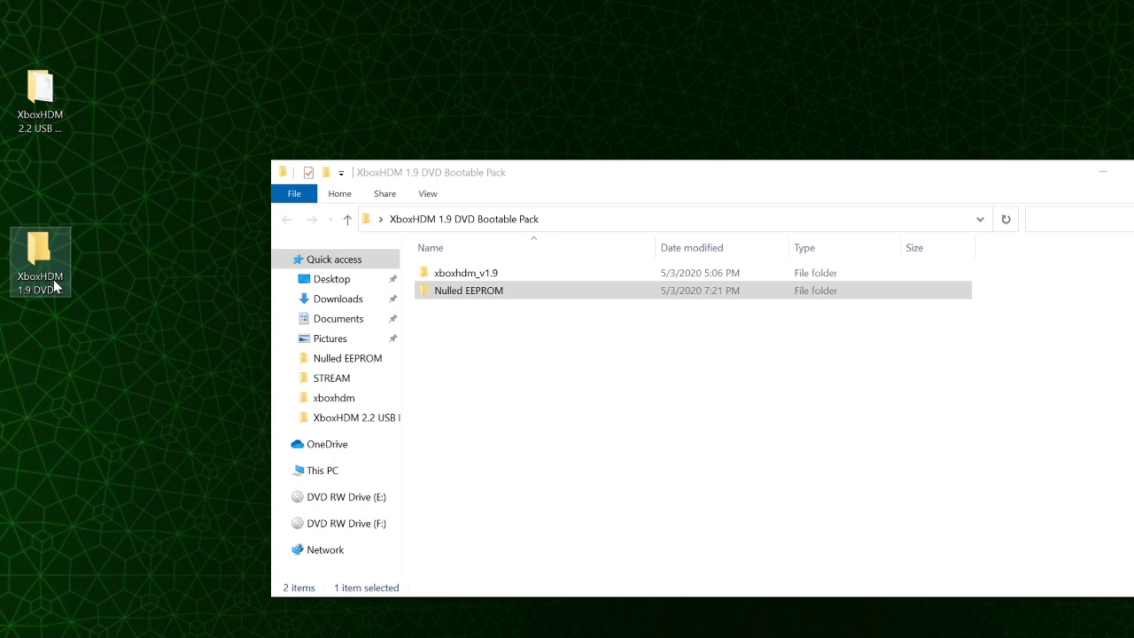
Open xboxhdm_v1.9/xboxhdm/linux/C in the XboxHDM 1.9 DVD Bootable Pack and examine the files destined for the C partition.
{"action": "left_click", "coordinate": [464, 273]}
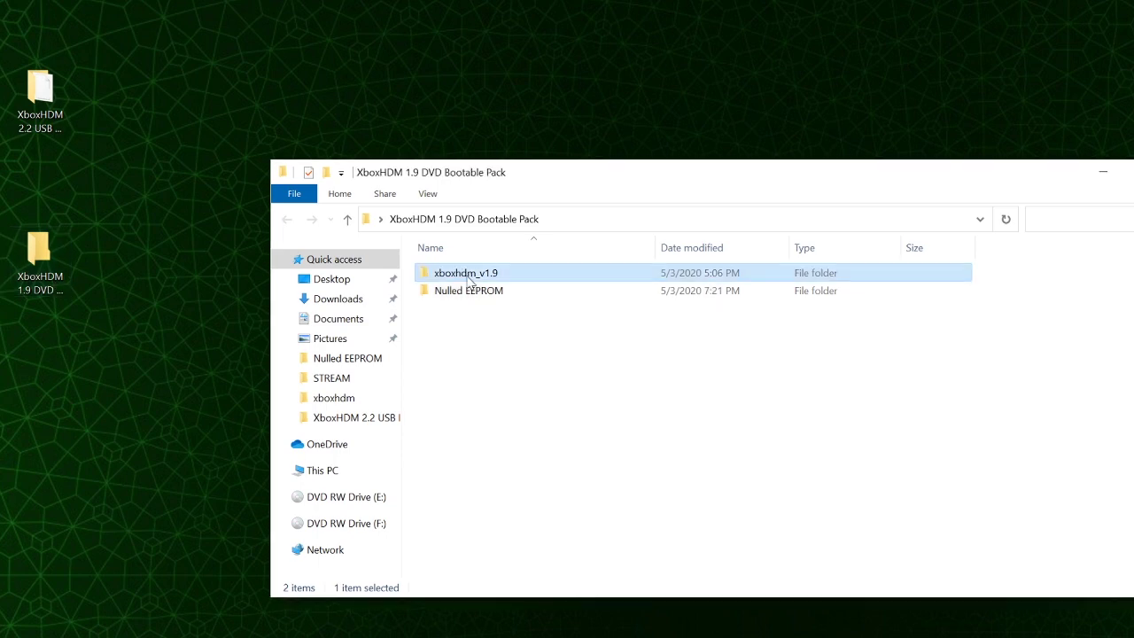
{"action": "double_click", "coordinate": [467, 274]}
{"action": "double_click", "coordinate": [468, 272]}
{"action": "double_click", "coordinate": [453, 274]}
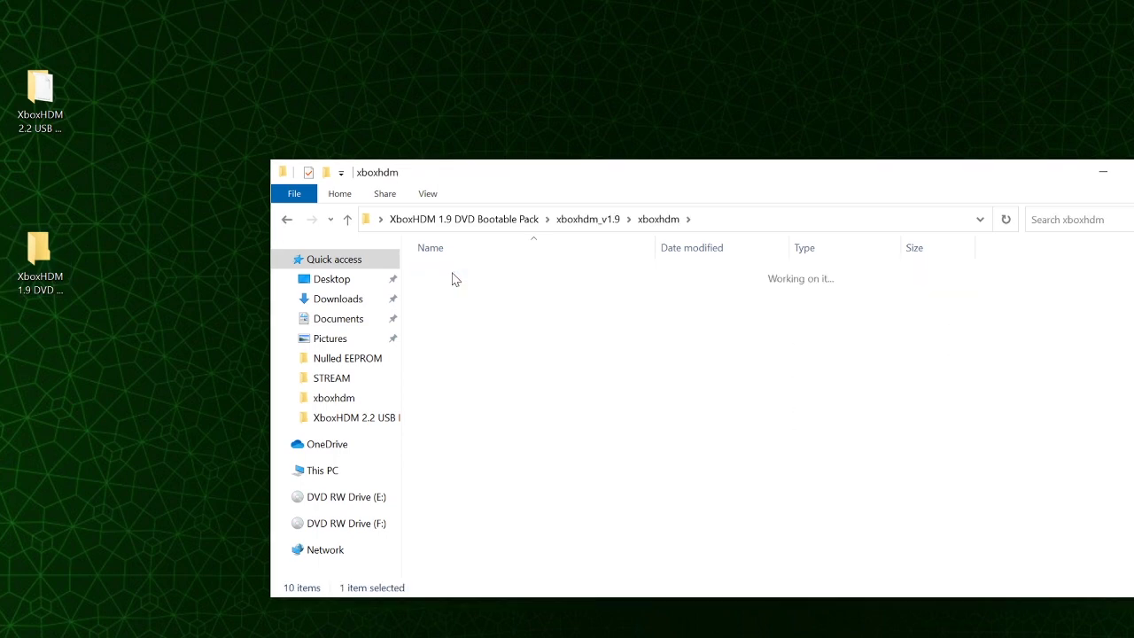
{"action": "double_click", "coordinate": [446, 275]}
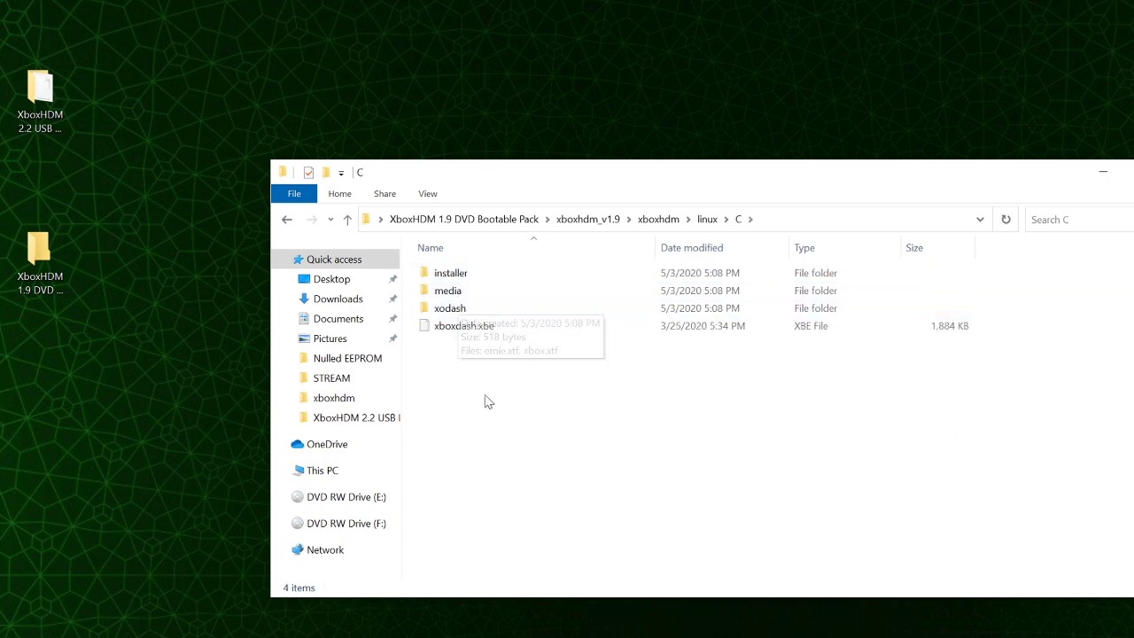
{"action": "left_click_drag", "start_coordinate": [554, 409], "coordinate": [436, 267]}
{"action": "left_click", "coordinate": [517, 410]}
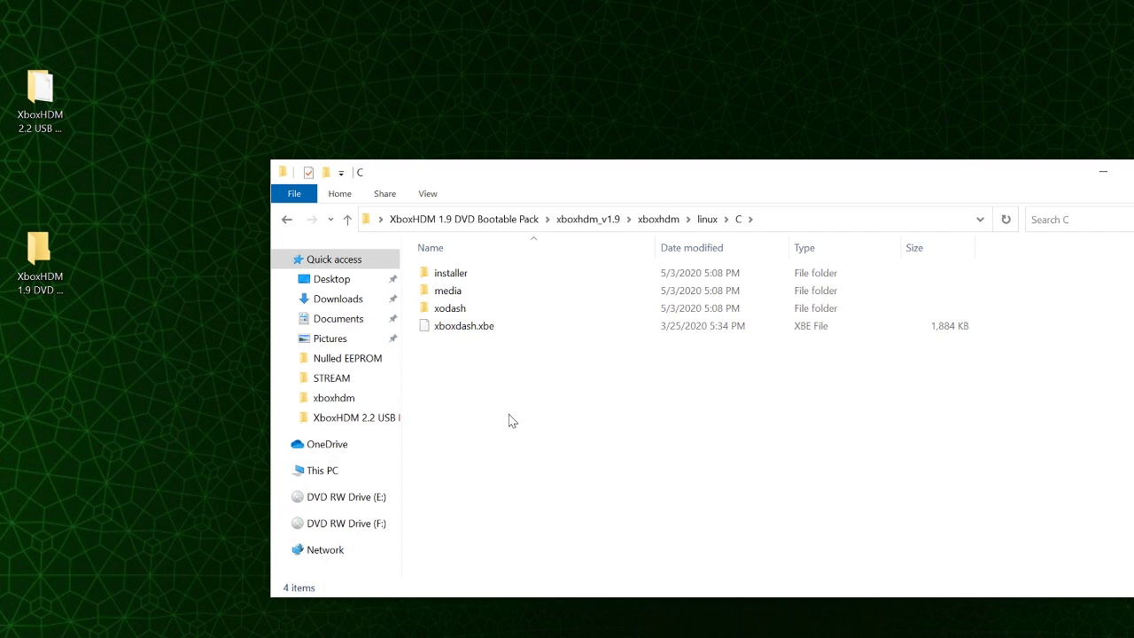
{"action": "left_click_drag", "start_coordinate": [569, 400], "coordinate": [458, 286]}
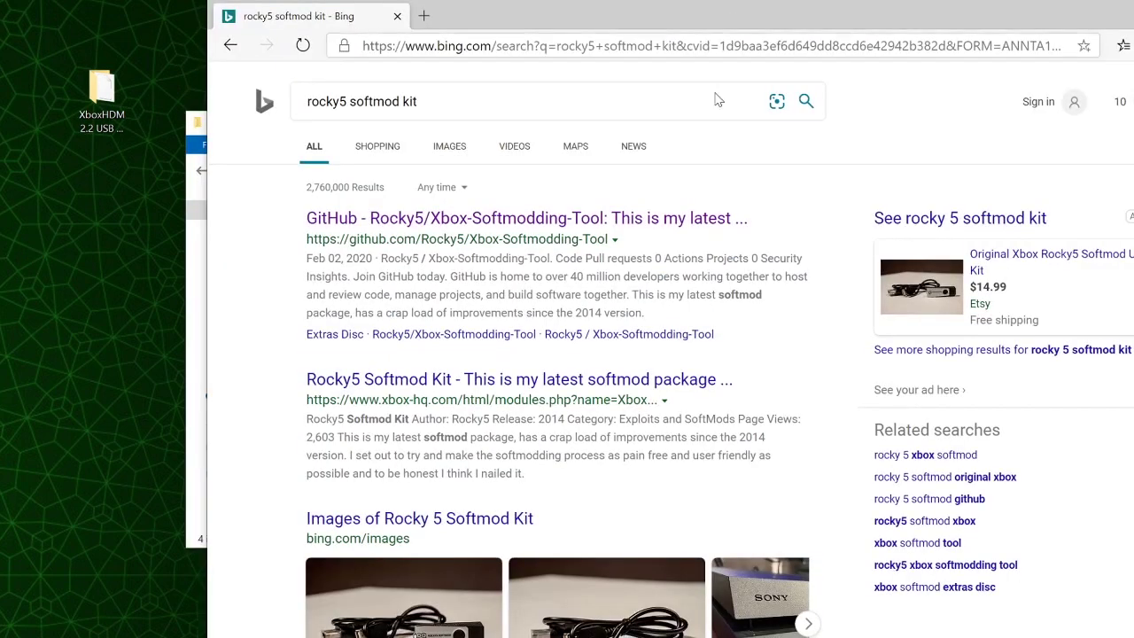
Switch to the browser, open the Rocky5/Xbox-Softmodding-Tool GitHub page from the search results, and look through it.
{"action": "left_click", "coordinate": [618, 222]}
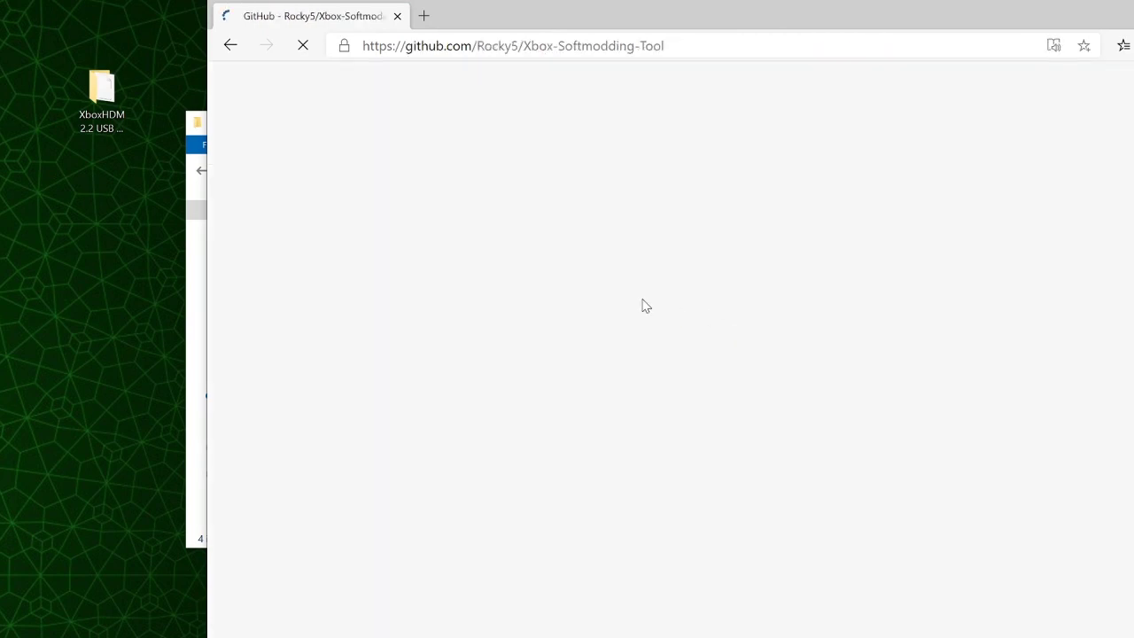
{"action": "scroll", "coordinate": [552, 524], "scroll_direction": "down", "scroll_amount": 15}
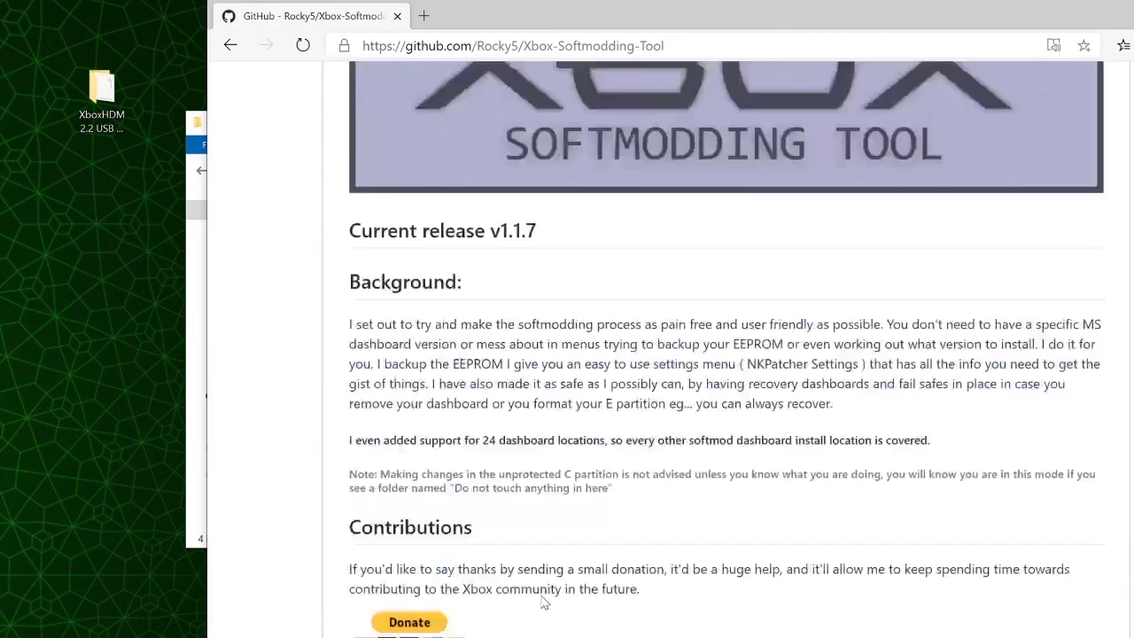
{"action": "scroll", "coordinate": [517, 474], "scroll_direction": "up", "scroll_amount": 1}
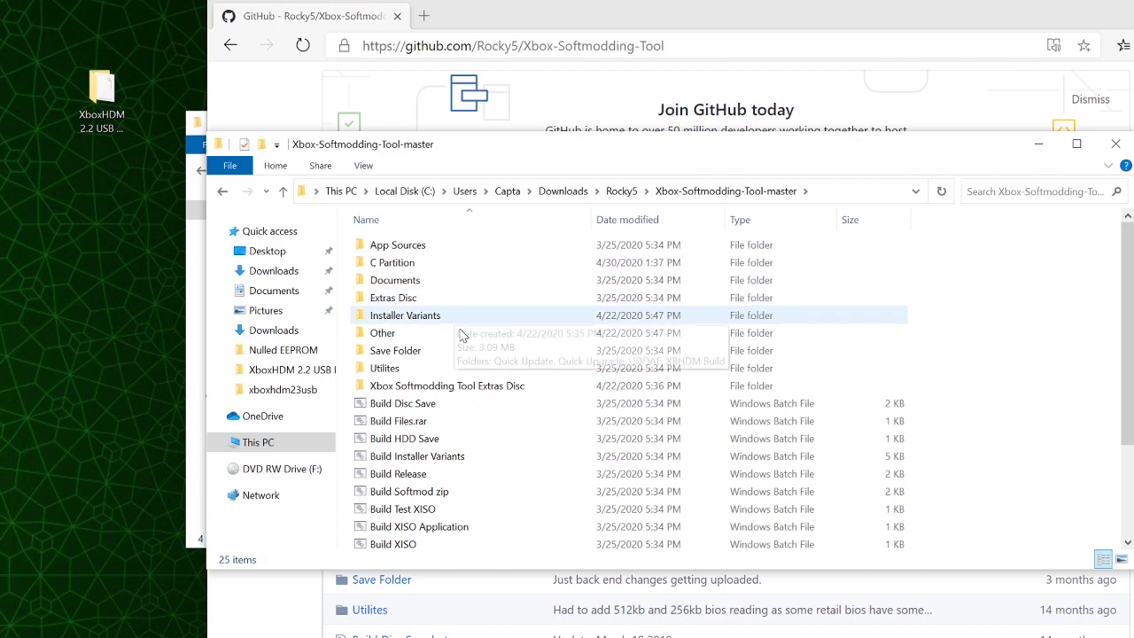
Look through the Xbox-Softmodding-Tool-master folder and open the C folder inside the XBHDM Build zip archive.
{"action": "scroll", "coordinate": [478, 364], "scroll_direction": "down", "scroll_amount": 3}
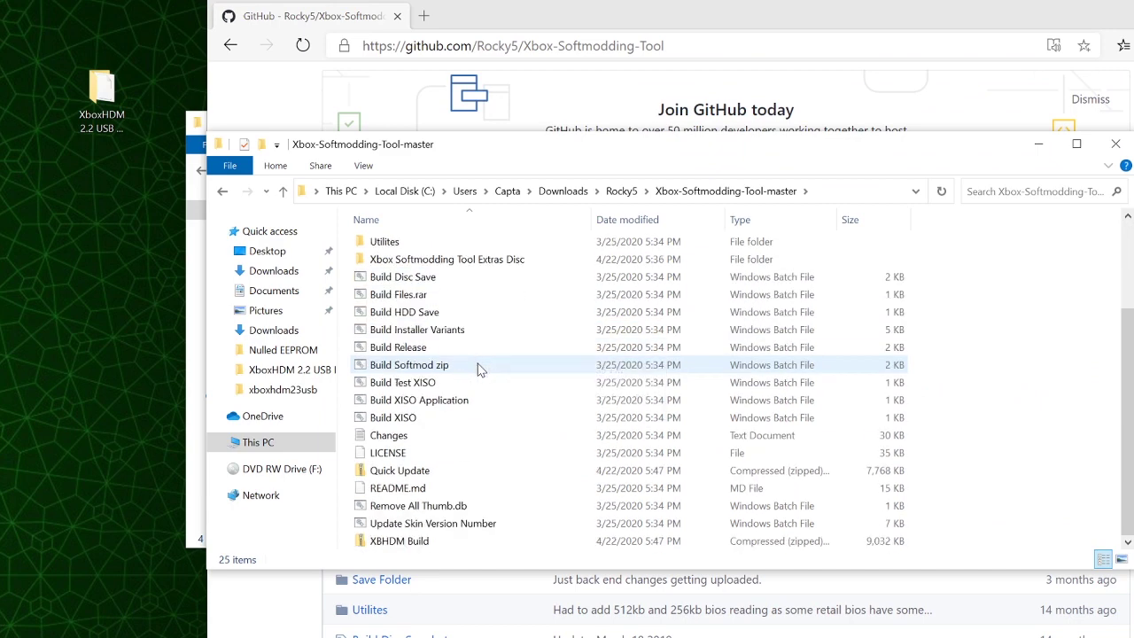
{"action": "scroll", "coordinate": [477, 364], "scroll_direction": "up", "scroll_amount": 3}
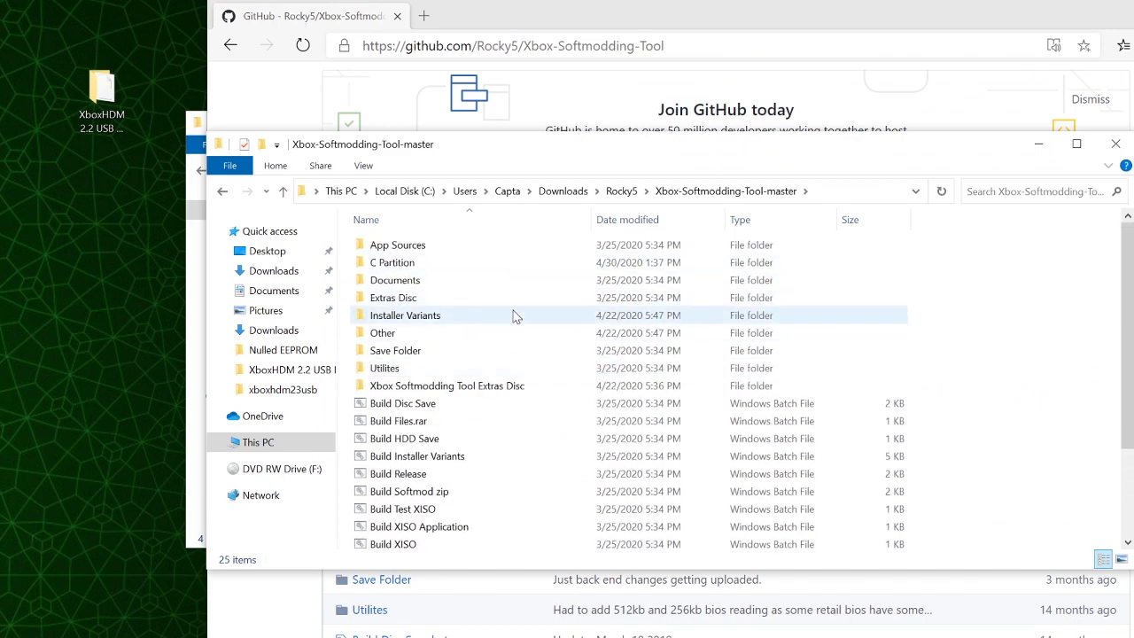
{"action": "scroll", "coordinate": [496, 339], "scroll_direction": "down", "scroll_amount": 3}
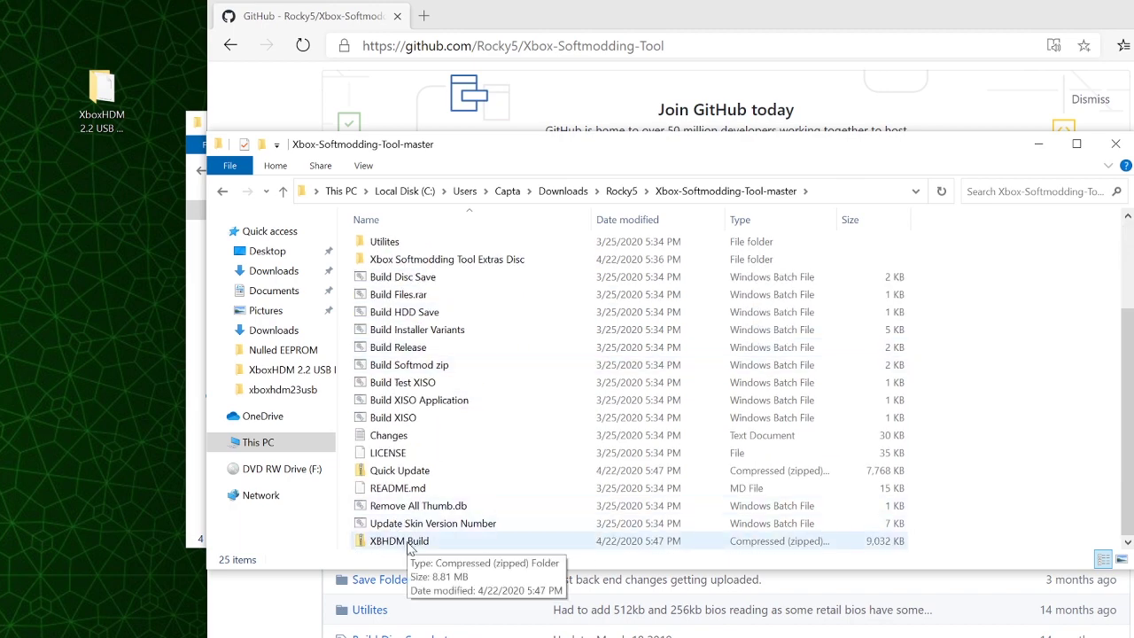
{"action": "double_click", "coordinate": [409, 543]}
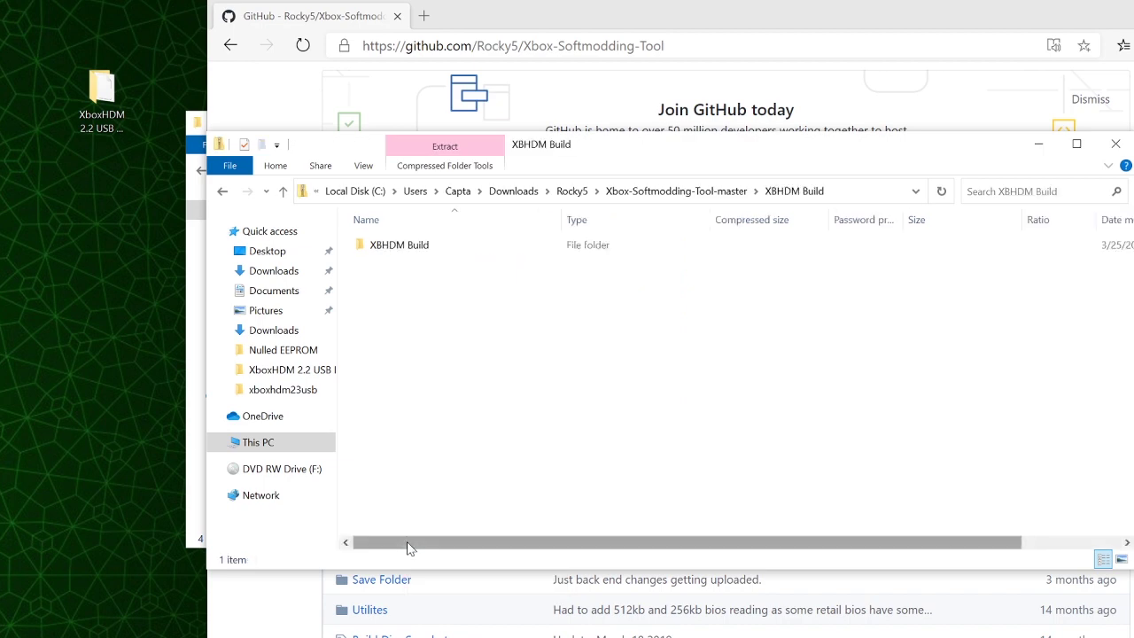
{"action": "double_click", "coordinate": [406, 247]}
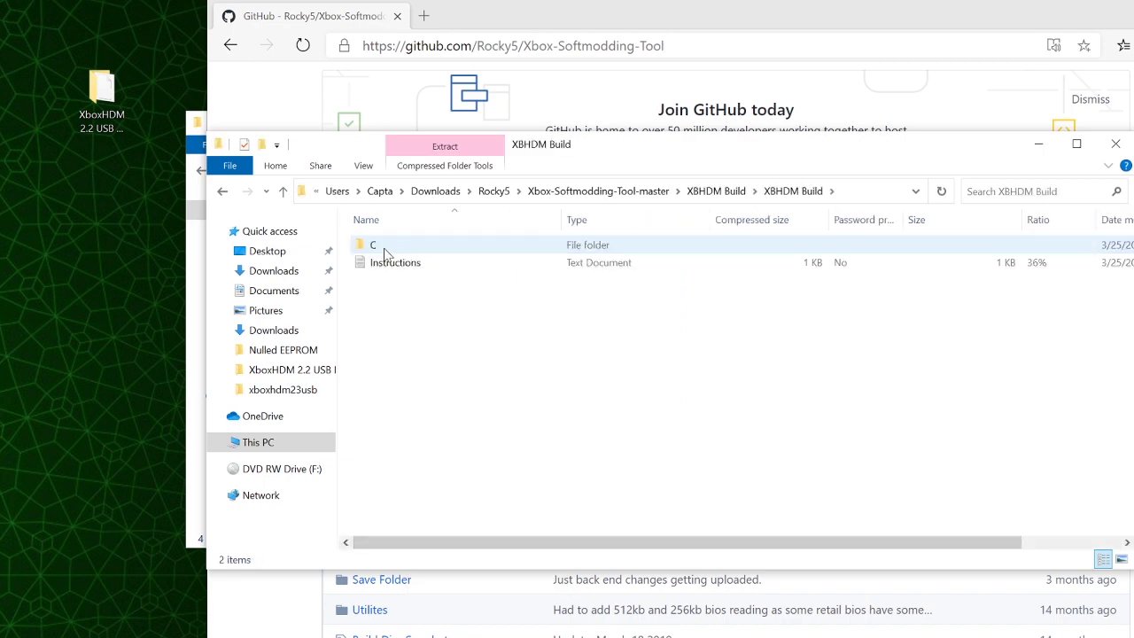
{"action": "double_click", "coordinate": [384, 249]}
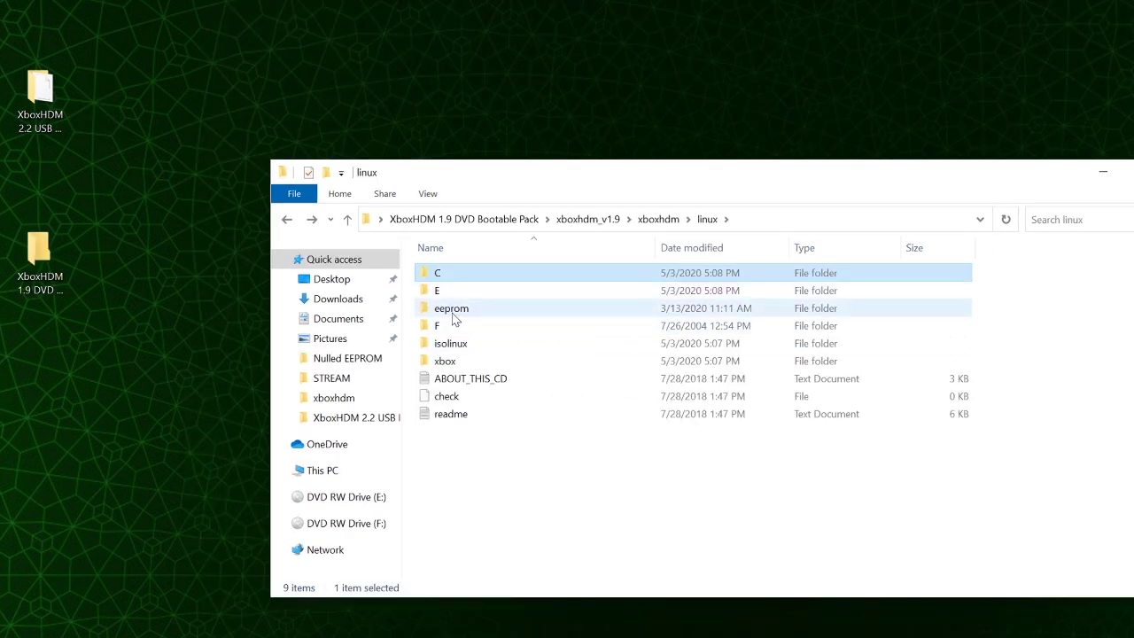
Inspect the eeprom folder inside the XboxHDM 1.9 linux folder and return to the xboxhdm folder.
{"action": "left_click", "coordinate": [452, 313]}
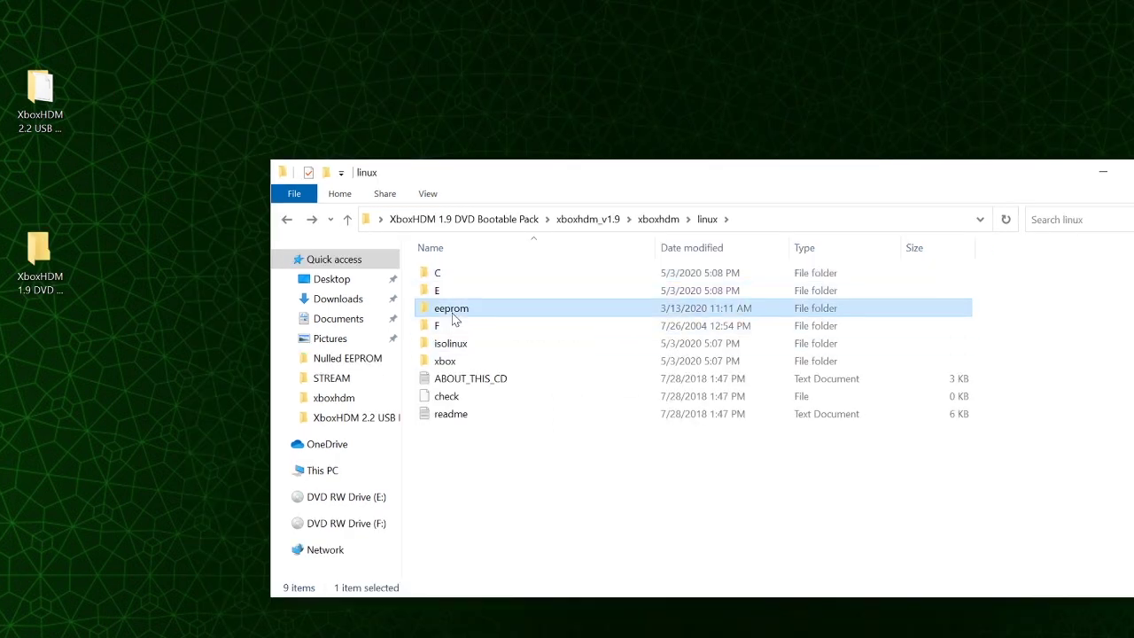
{"action": "double_click", "coordinate": [452, 314]}
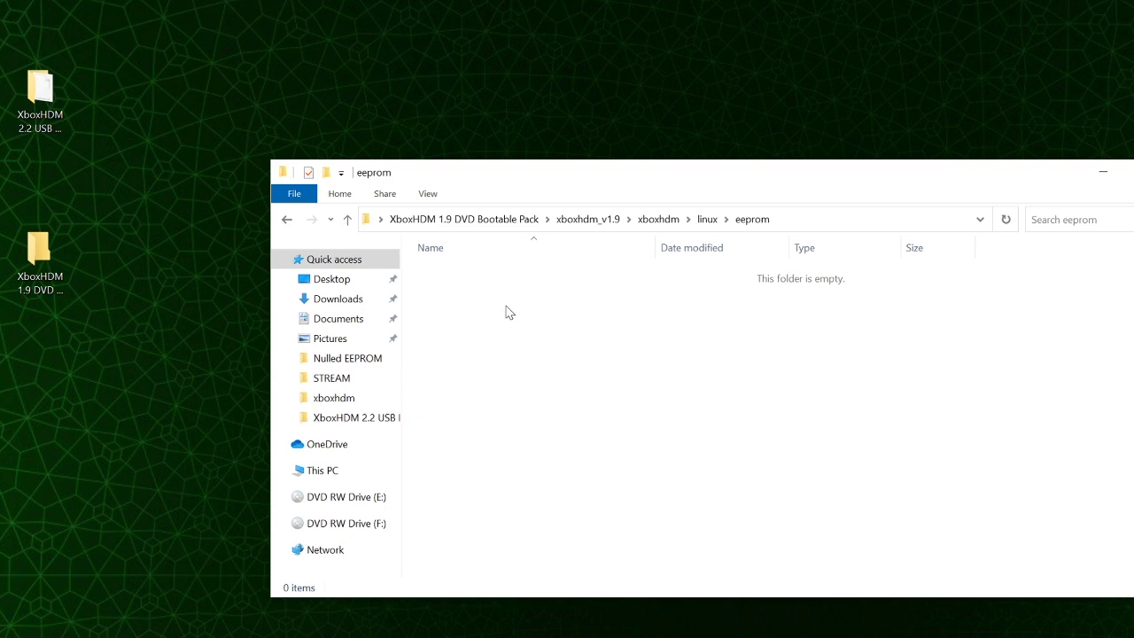
{"action": "key", "text": "alt+Up"}
{"action": "key", "text": "alt+Up"}
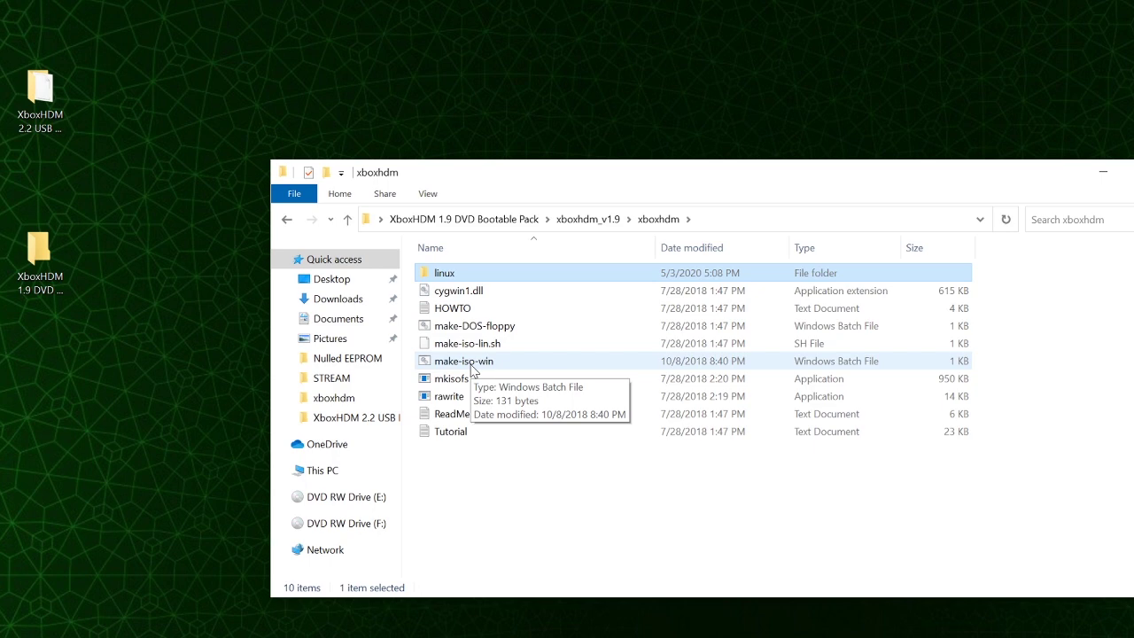
Build linux.iso with make-iso-win and burn the image to a disc in DVD drive E:.
{"action": "left_click", "coordinate": [472, 371]}
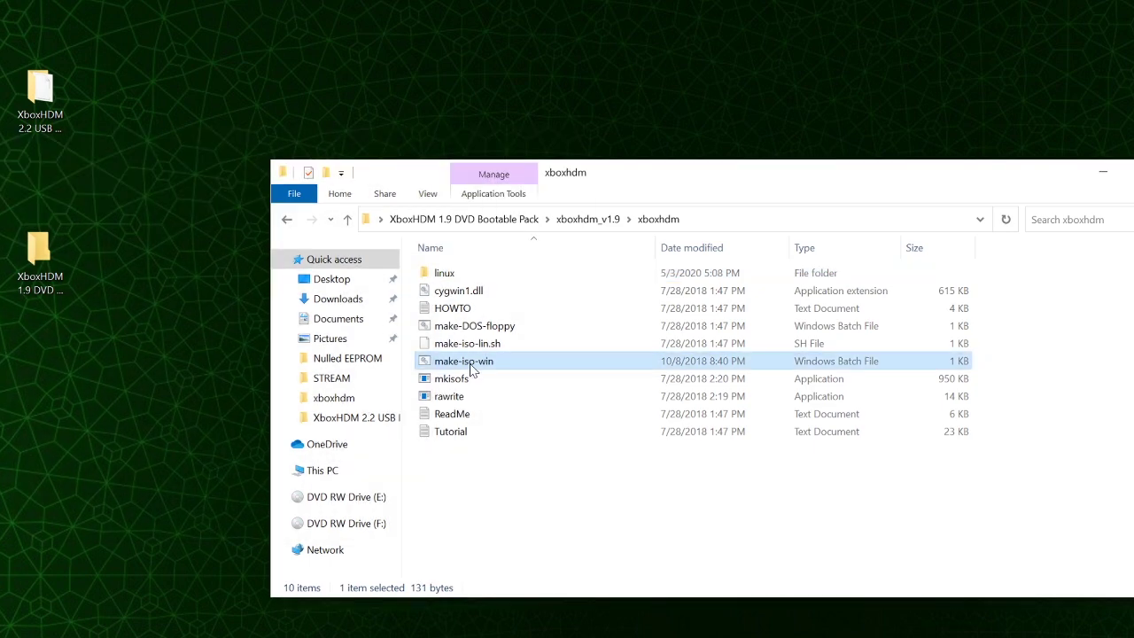
{"action": "left_click", "coordinate": [448, 326]}
{"action": "right_click", "coordinate": [451, 327]}
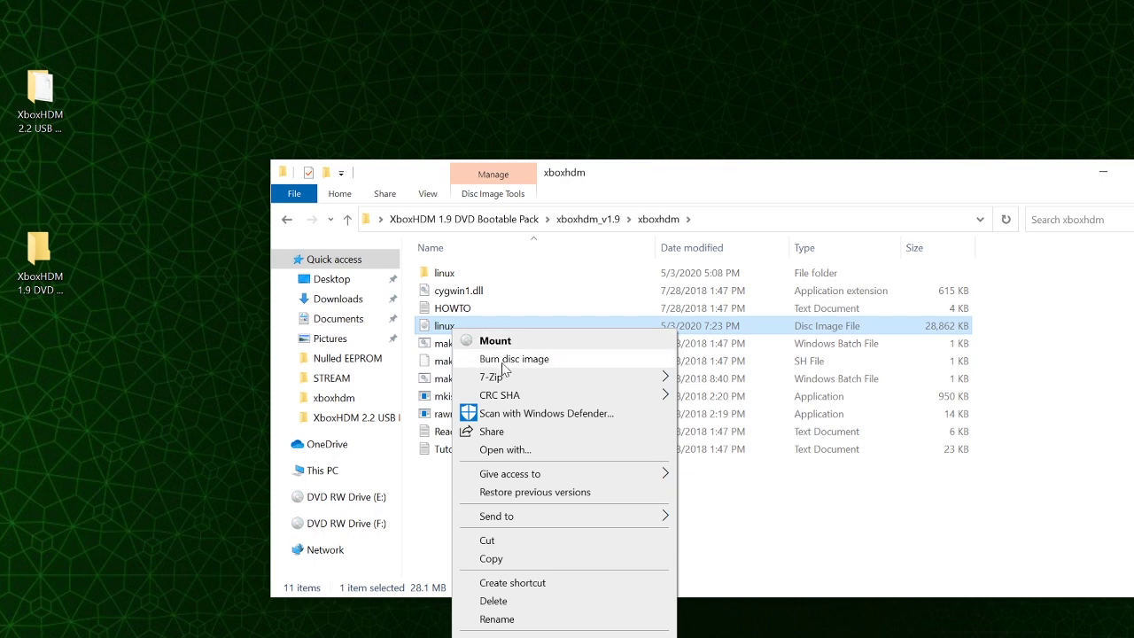
{"action": "left_click", "coordinate": [502, 366]}
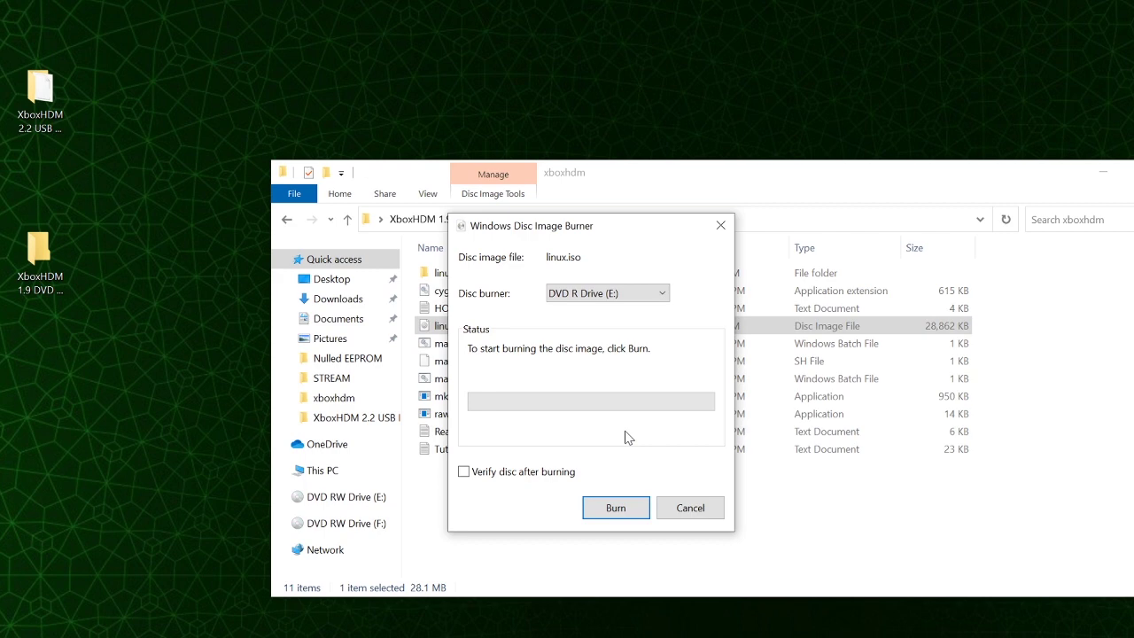
{"action": "left_click", "coordinate": [614, 508]}
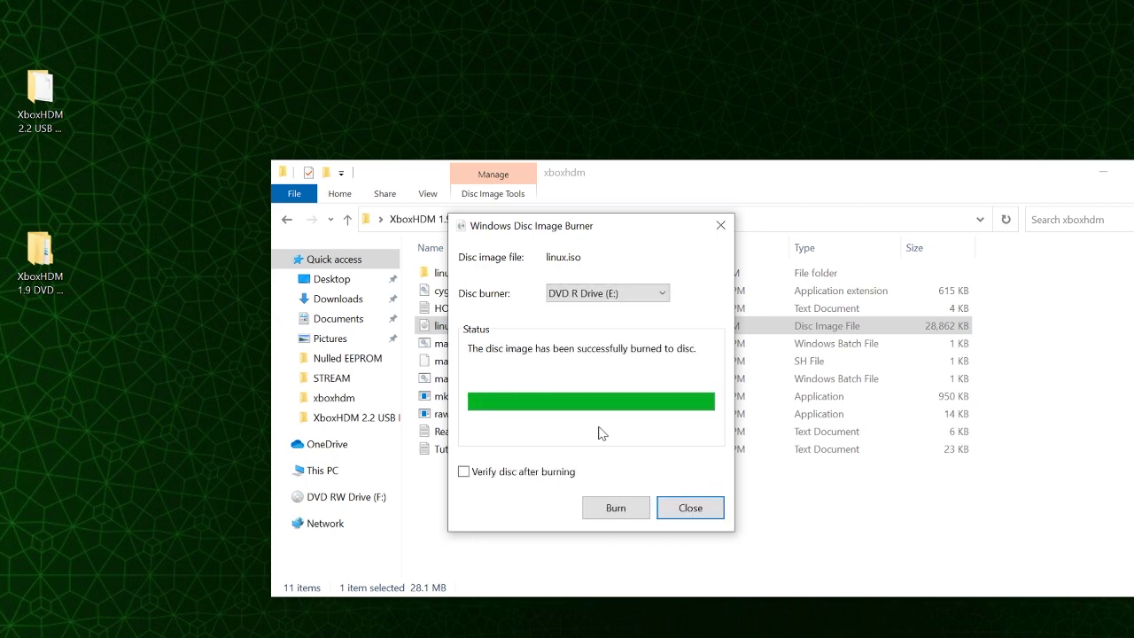
{"action": "left_click", "coordinate": [689, 508]}
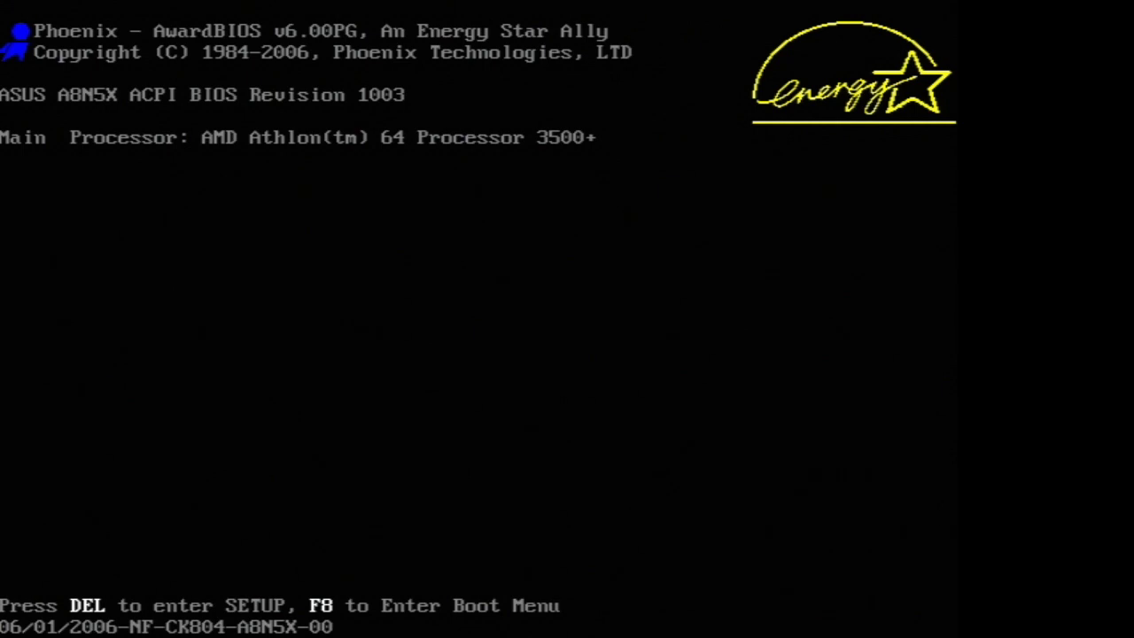
Enter the test PC's BIOS setup and check the Boot Device Priority settings.
{"action": "key", "text": "Delete"}
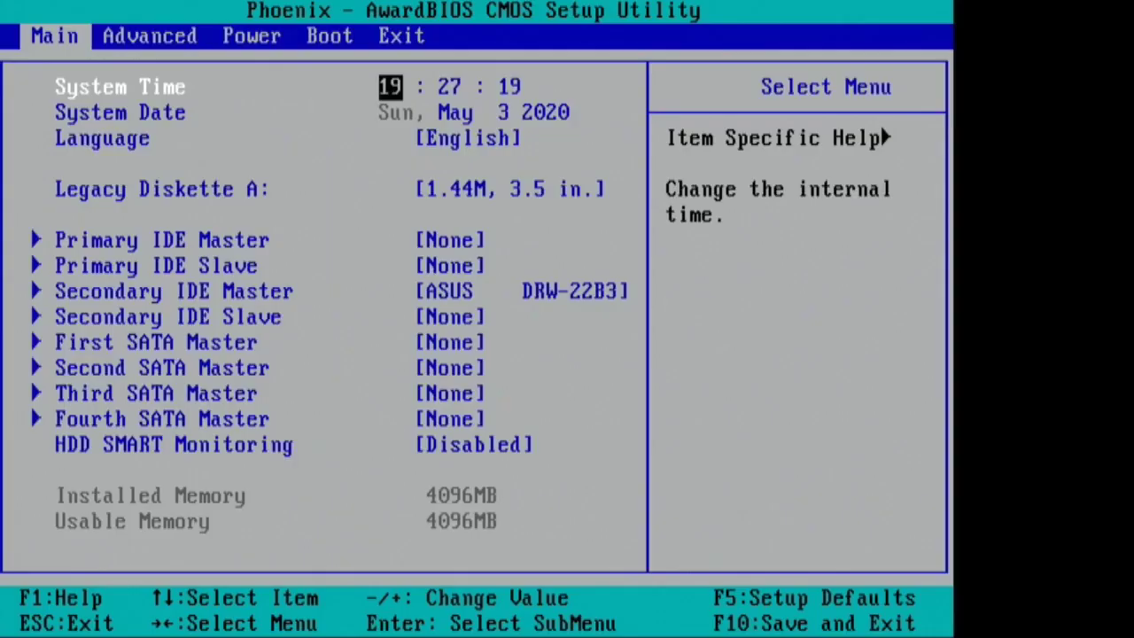
{"action": "key", "text": "Right"}
{"action": "key", "text": "Right"}
{"action": "key", "text": "Right"}
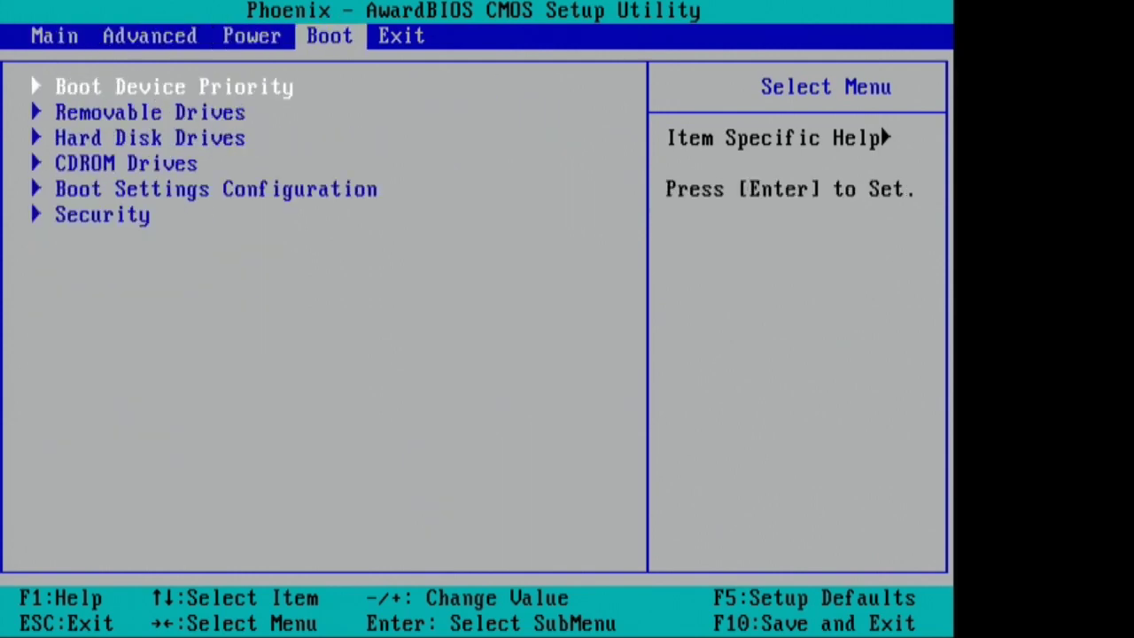
{"action": "key", "text": "Return"}
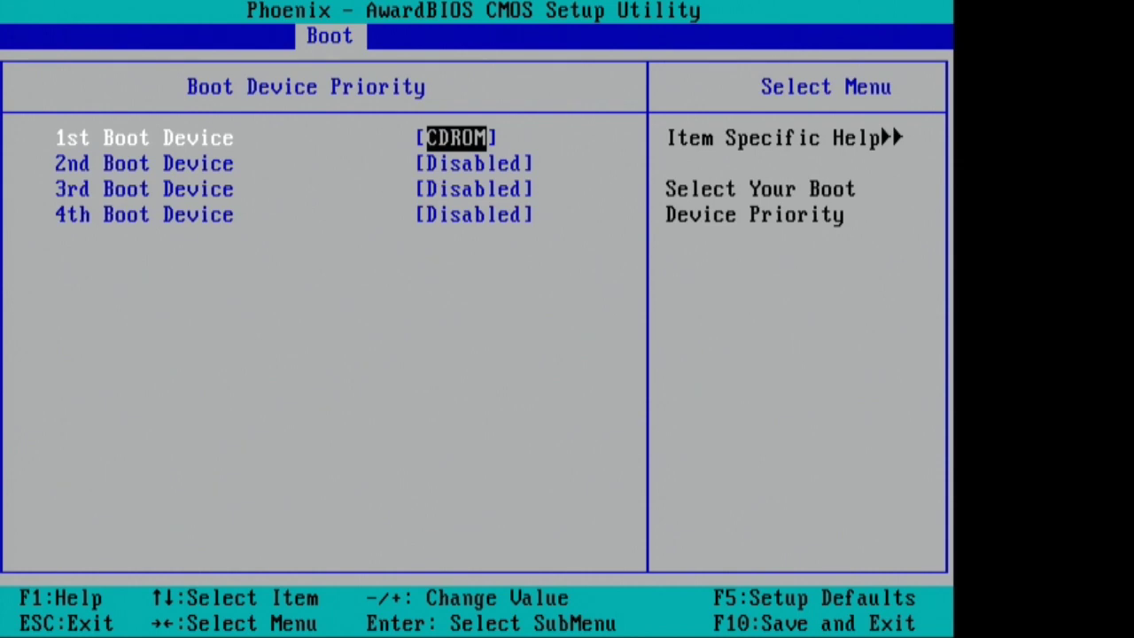
{"action": "key", "text": "Escape"}
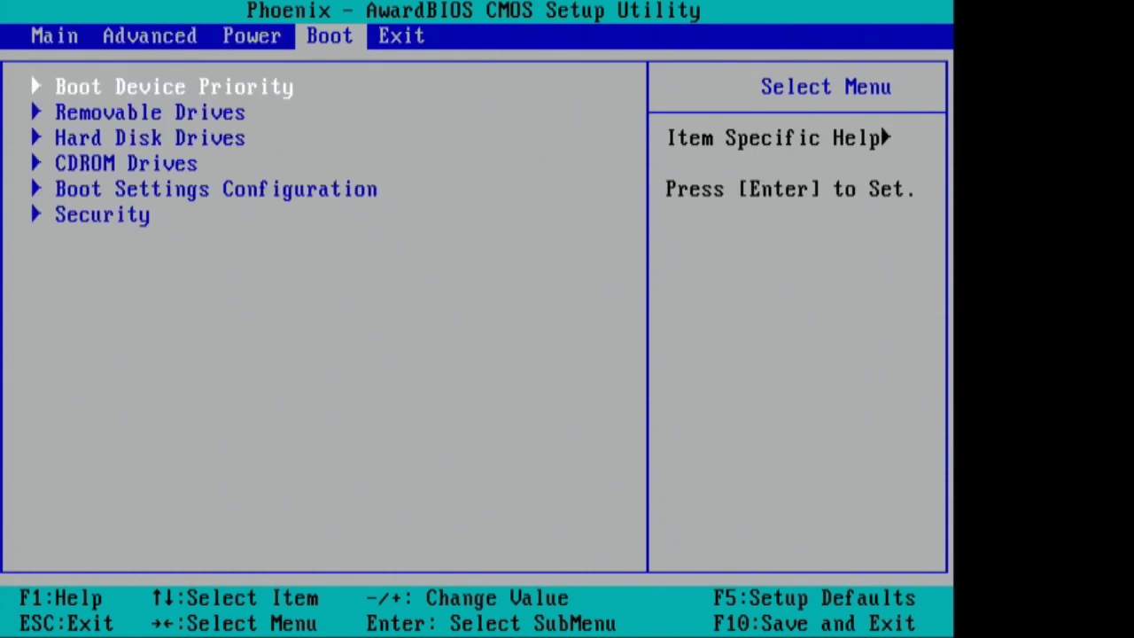
Check the CDROM Drives boot list, save the configuration and exit the BIOS setup.
{"action": "key", "text": "Down"}
{"action": "key", "text": "Down"}
{"action": "key", "text": "Down"}
{"action": "key", "text": "Return"}
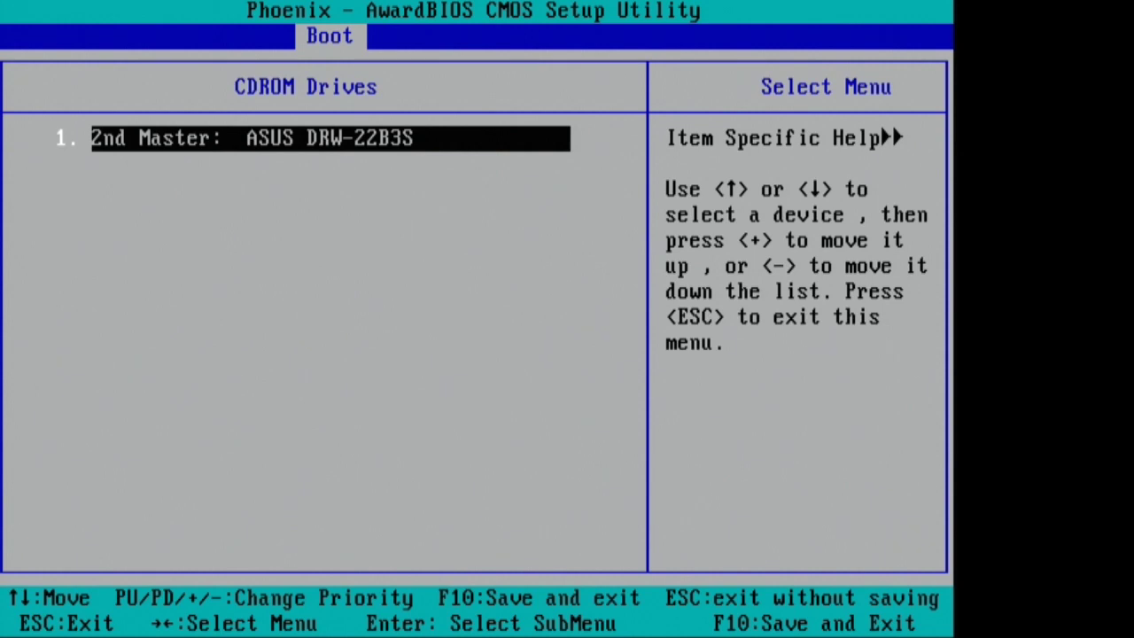
{"action": "key", "text": "F10"}
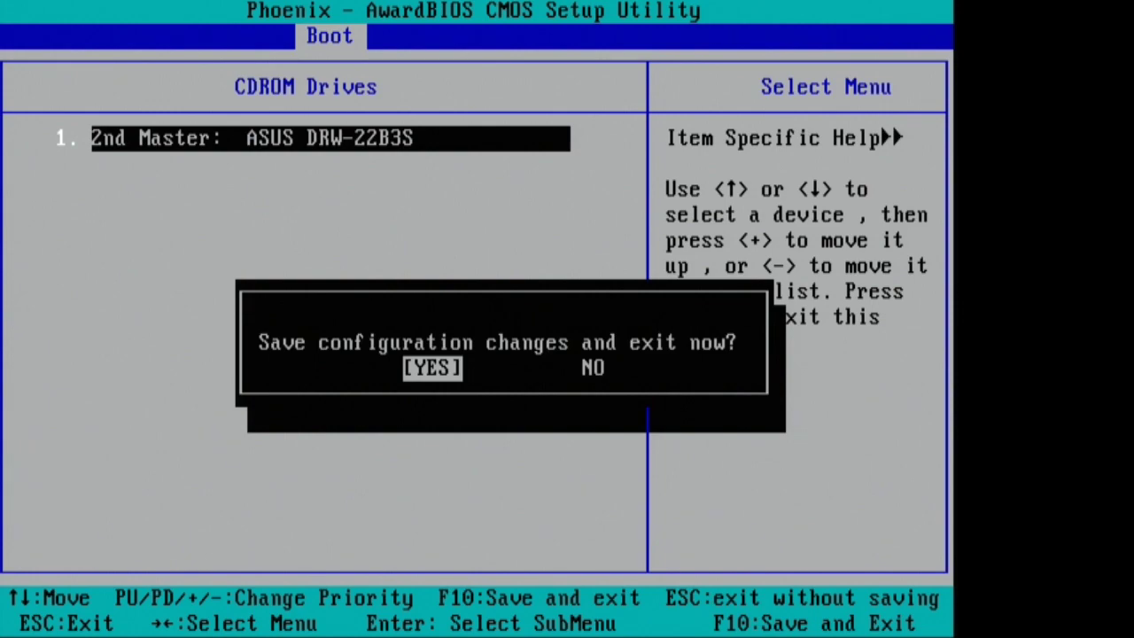
{"action": "key", "text": "Return"}
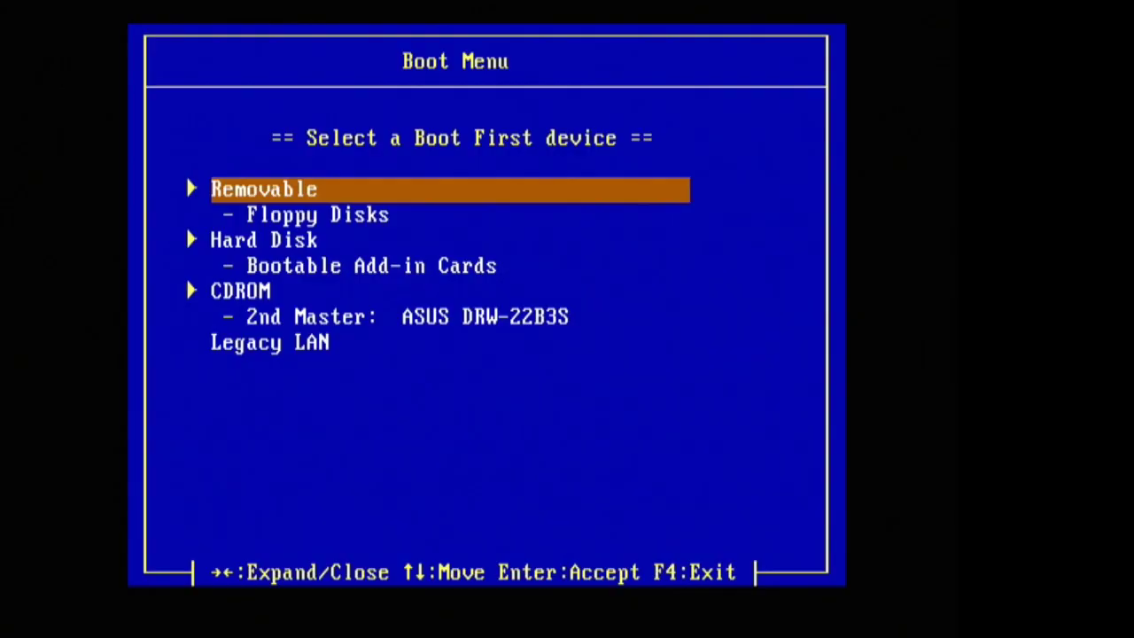
Boot from the ASUS DVD drive and load option 2, the text-console with xbox-drive utilities.
{"action": "key", "text": "Return"}
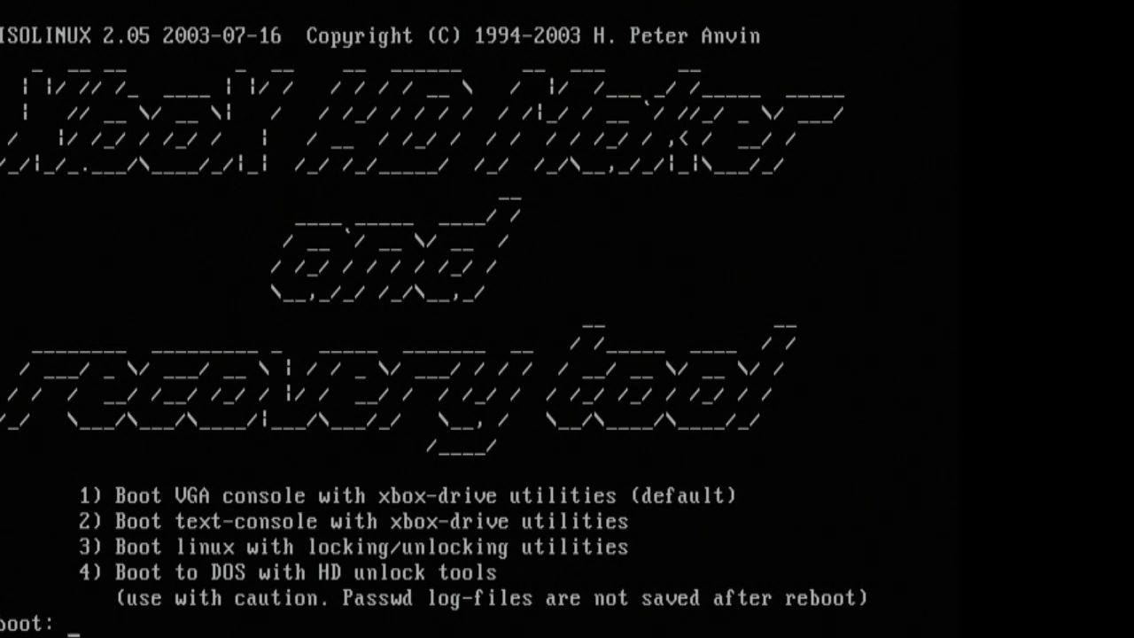
{"action": "type", "text": "2"}
{"action": "key", "text": "Return"}
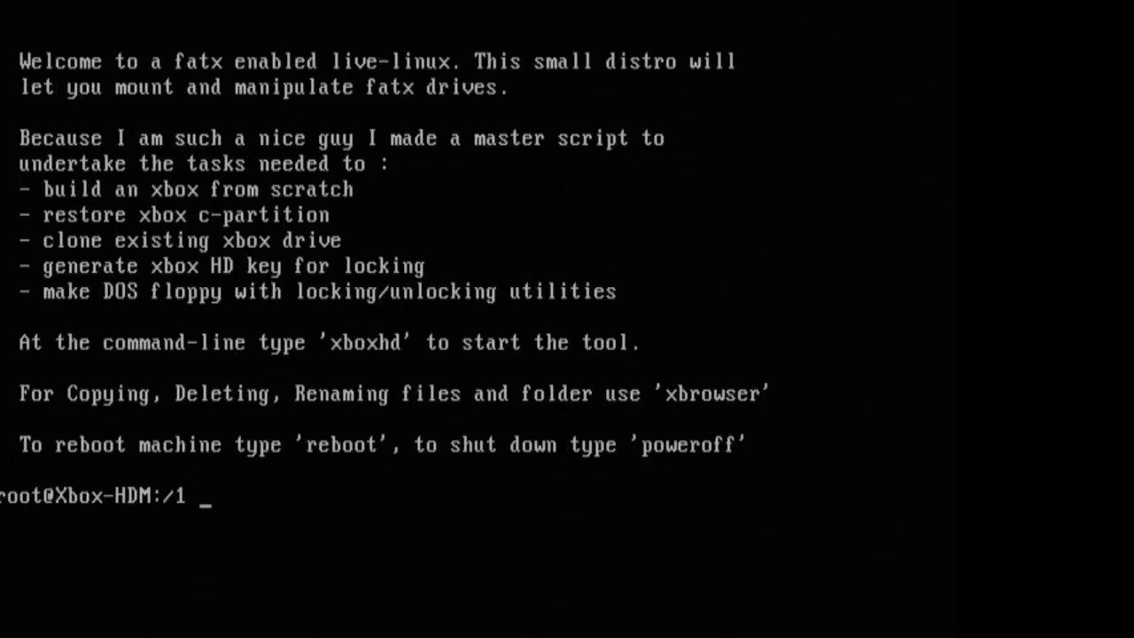
Start the xboxhd tool and agree to continue with the drive on the primary master.
{"action": "type", "text": "xbxo"}
{"action": "key", "text": "BackSpace"}
{"action": "key", "text": "BackSpace"}
{"action": "type", "text": "oxhd"}
{"action": "key", "text": "Return"}
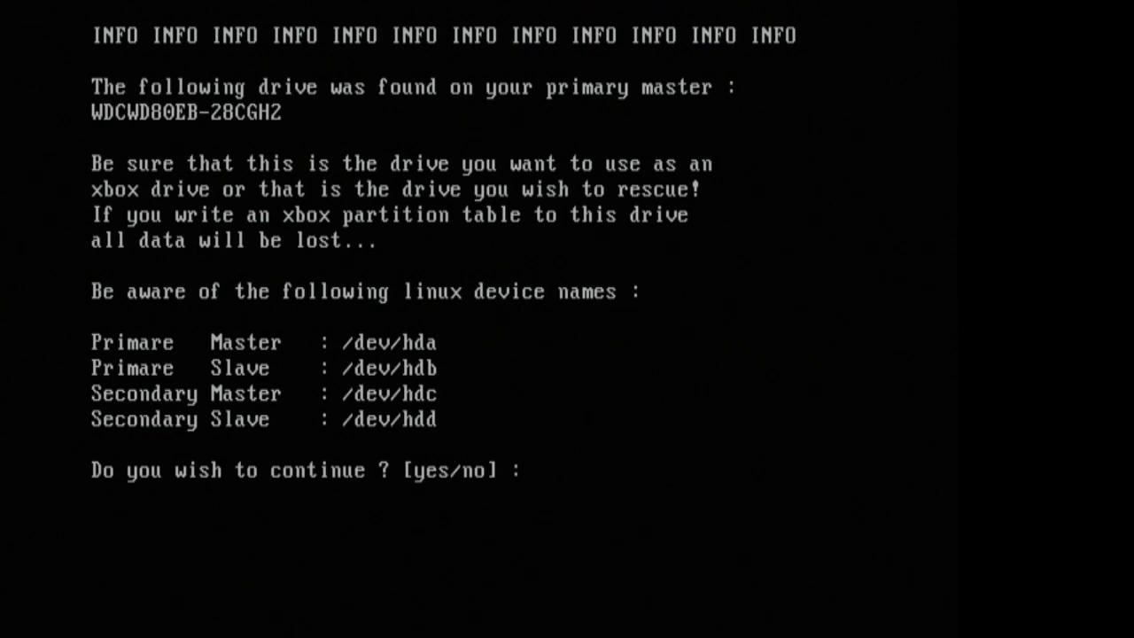
{"action": "type", "text": "yes"}
{"action": "key", "text": "Return"}
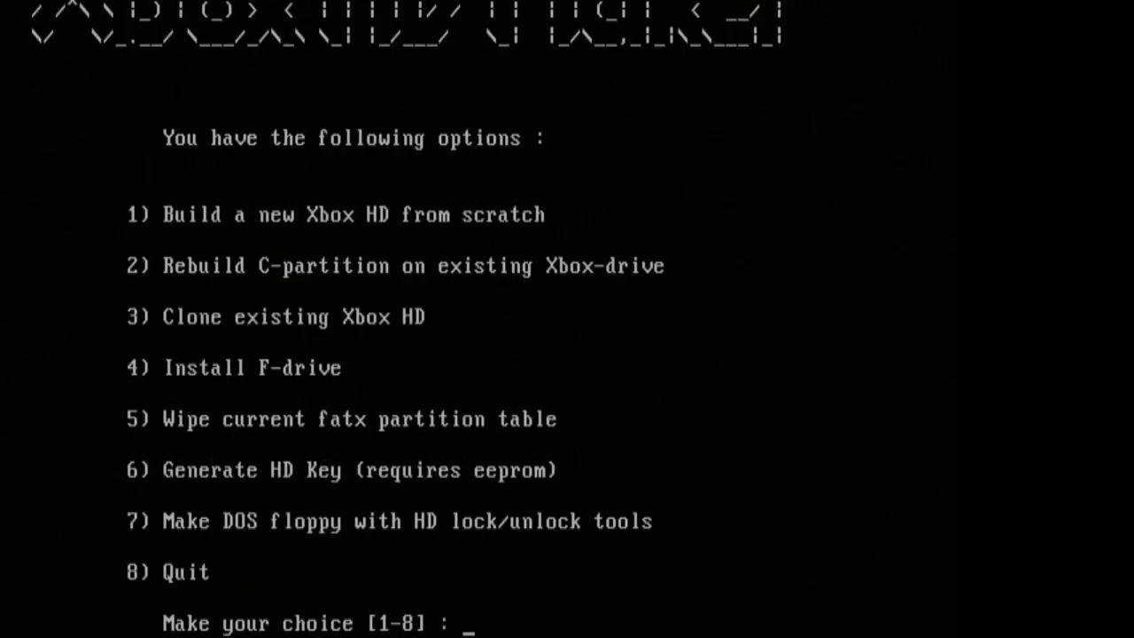
Build a new Xbox HD from scratch, formatting the partitions and copying the files from /xboxhdm/C.
{"action": "type", "text": "1"}
{"action": "key", "text": "Return"}
{"action": "type", "text": "yes"}
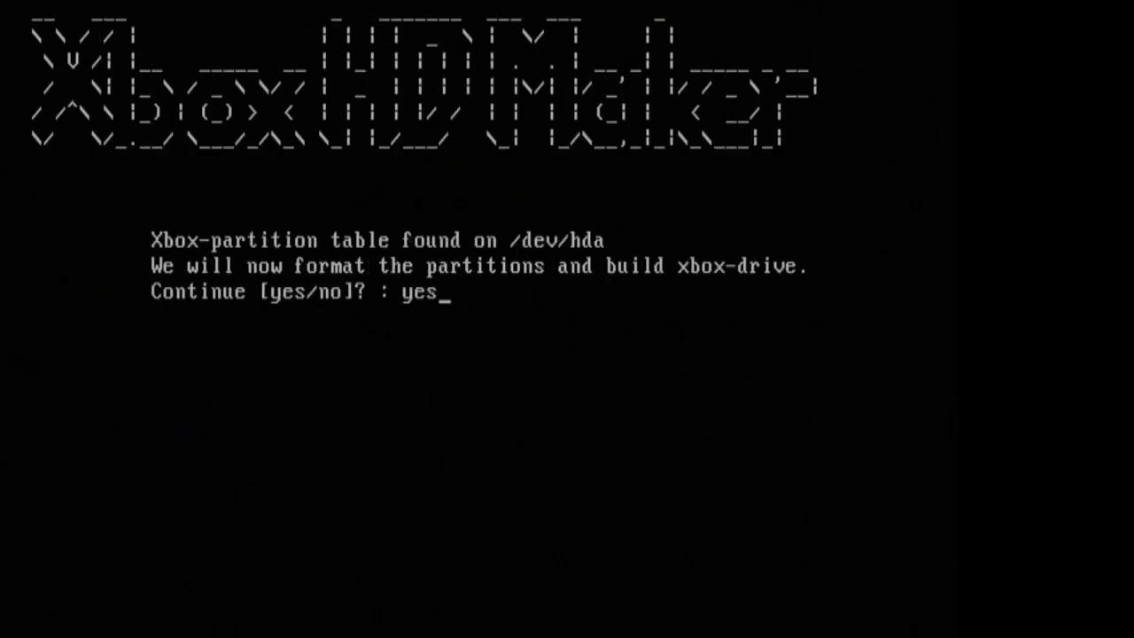
{"action": "key", "text": "Return"}
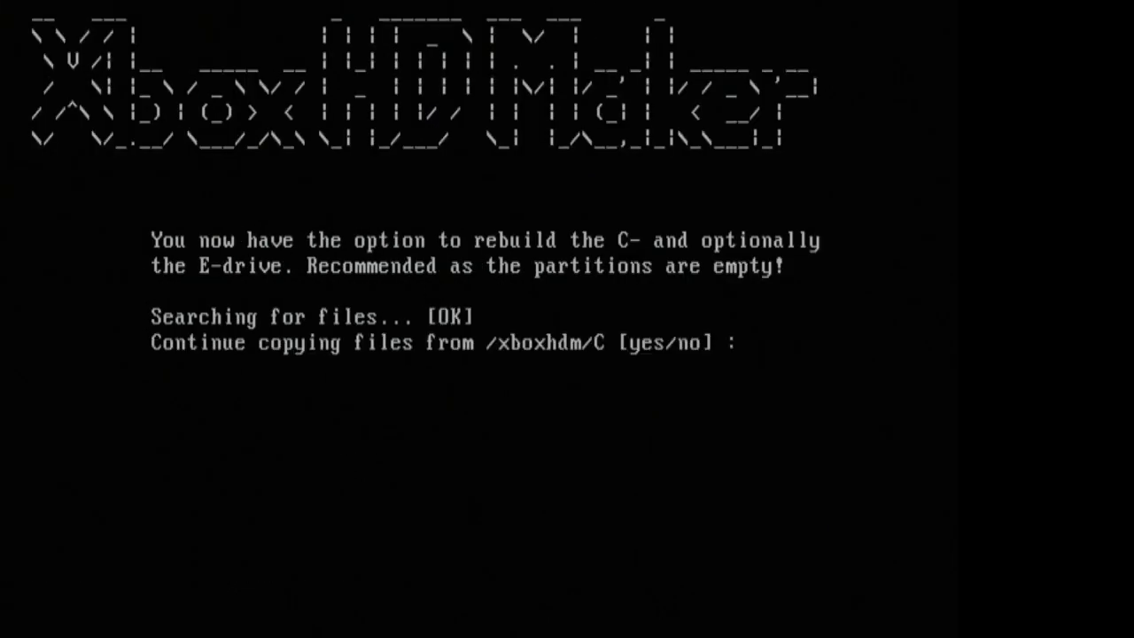
{"action": "type", "text": "yes"}
{"action": "key", "text": "Return"}
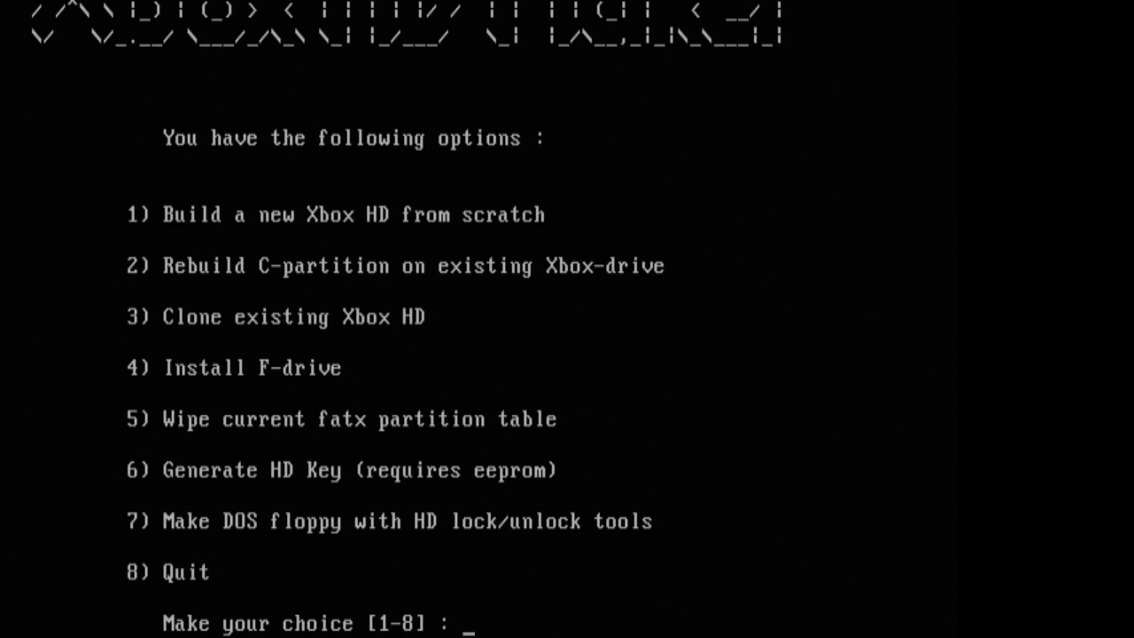
Quit the Xbox HD Maker menu and launch xbrowser.
{"action": "type", "text": "8"}
{"action": "key", "text": "Return"}
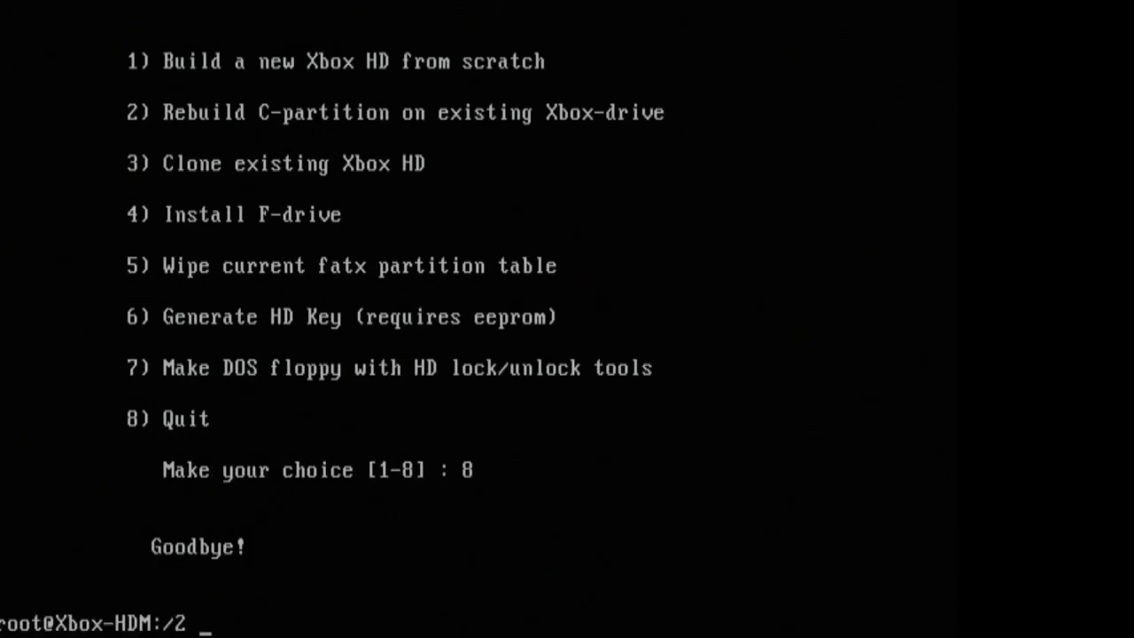
{"action": "type", "text": "xbrowser"}
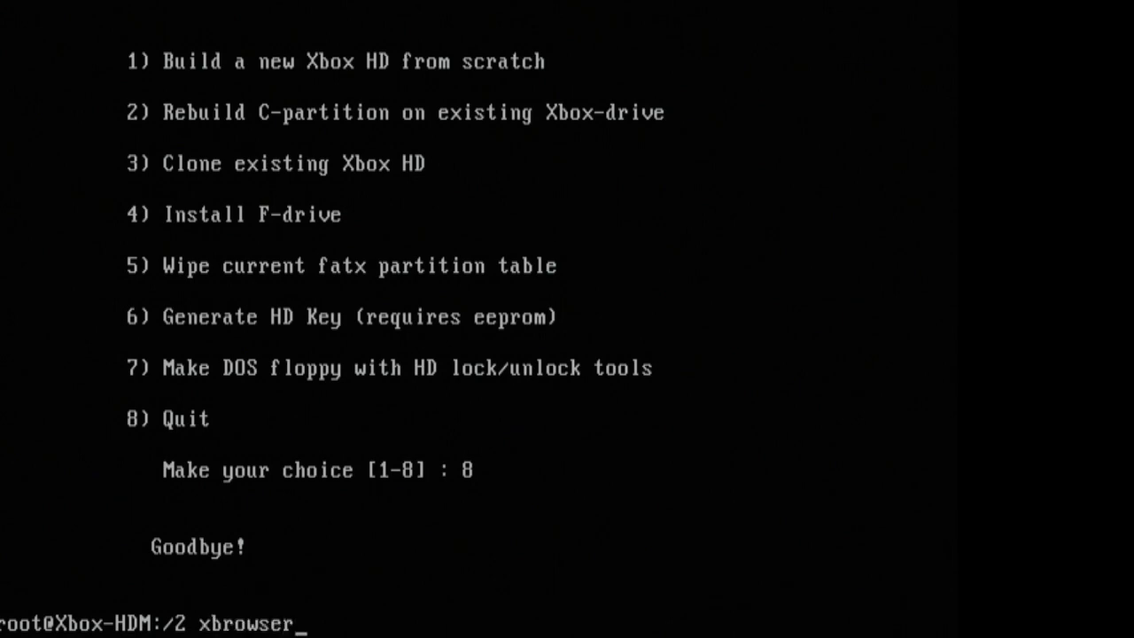
{"action": "key", "text": "Return"}
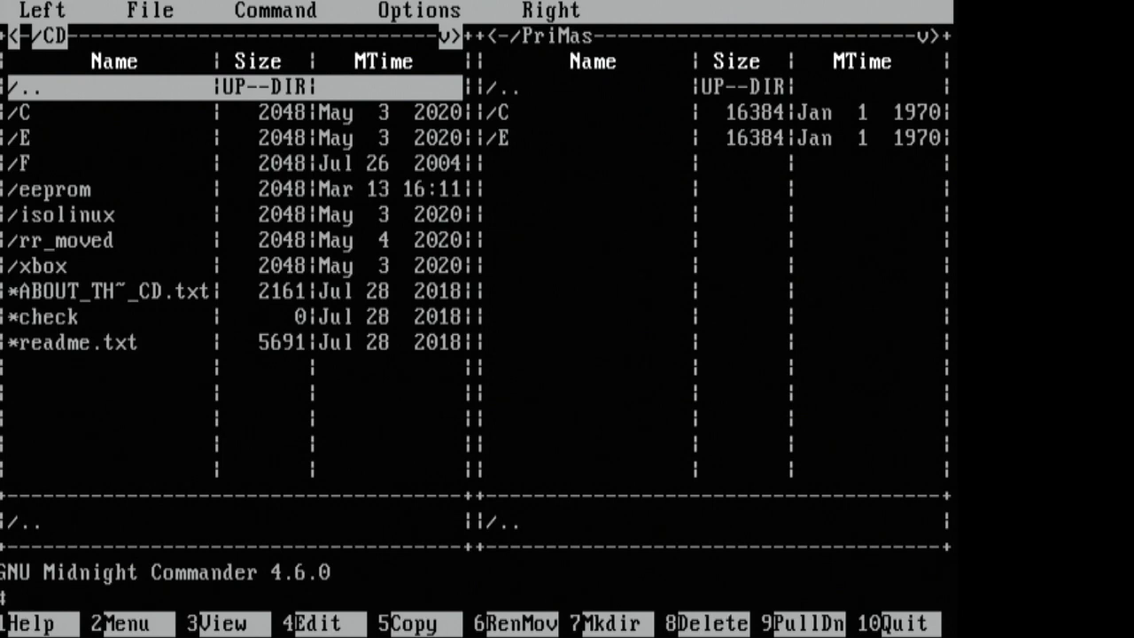
Compare the files in /PriMas/C on the hard drive with those in the disc's /CD/C folder.
{"action": "key", "text": "Tab"}
{"action": "key", "text": "Down"}
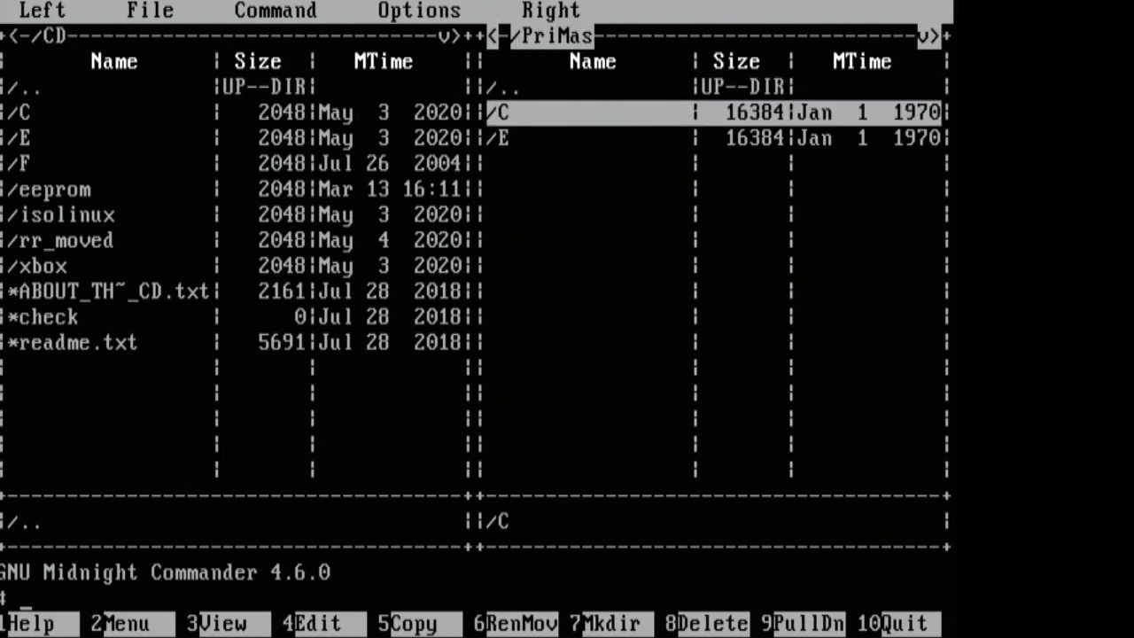
{"action": "key", "text": "Return"}
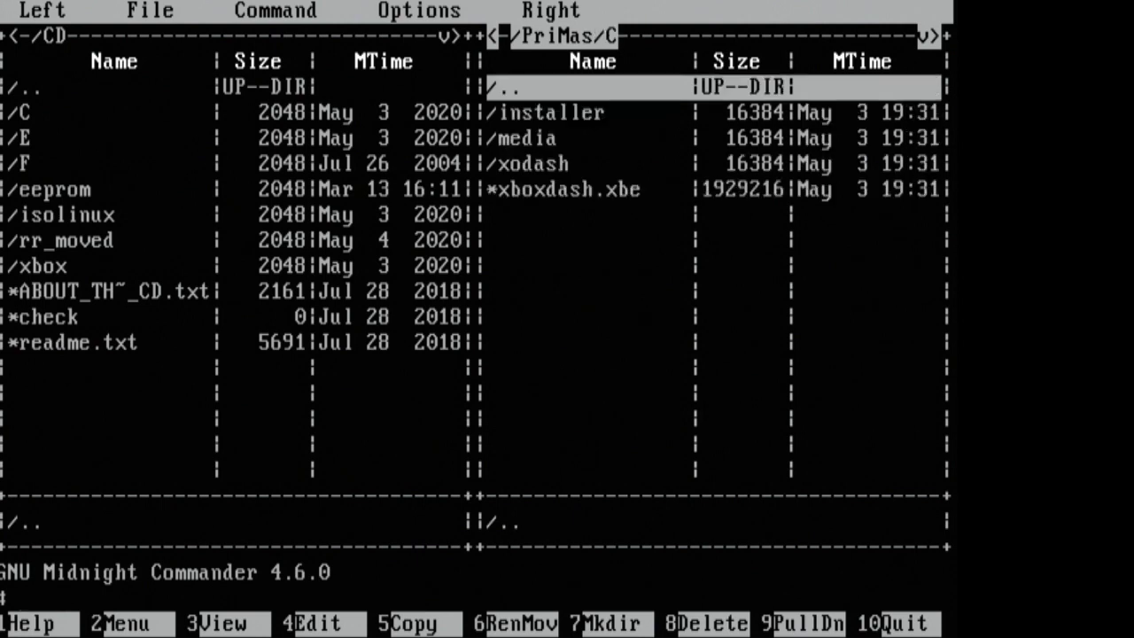
{"action": "key", "text": "Down"}
{"action": "key", "text": "Down"}
{"action": "key", "text": "Down"}
{"action": "key", "text": "Down"}
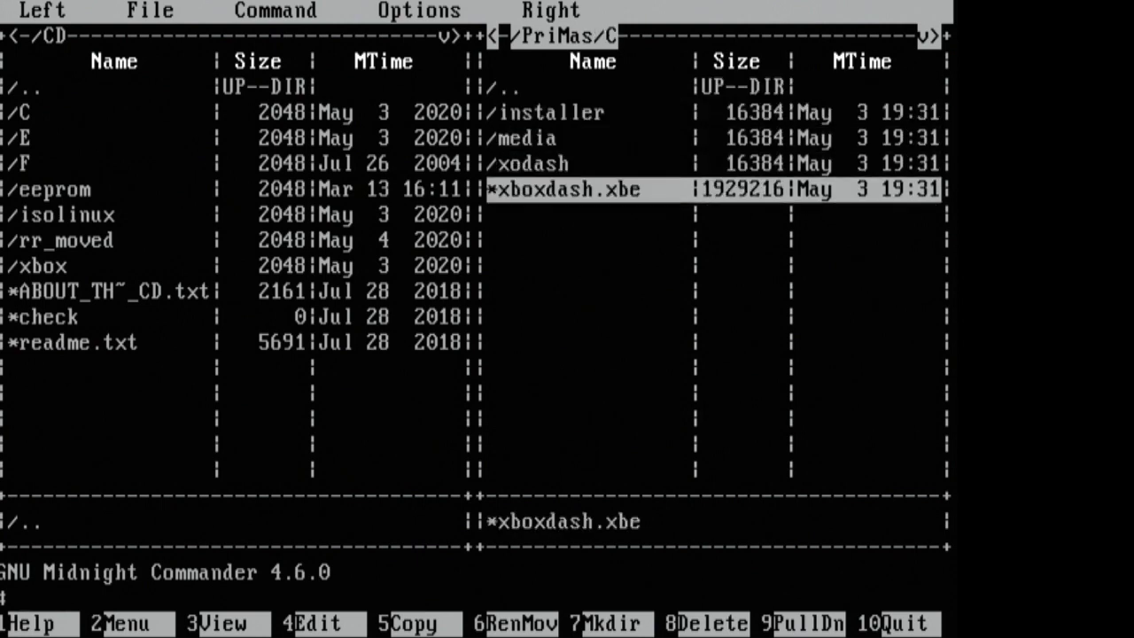
{"action": "key", "text": "Tab"}
{"action": "key", "text": "Down"}
{"action": "key", "text": "Return"}
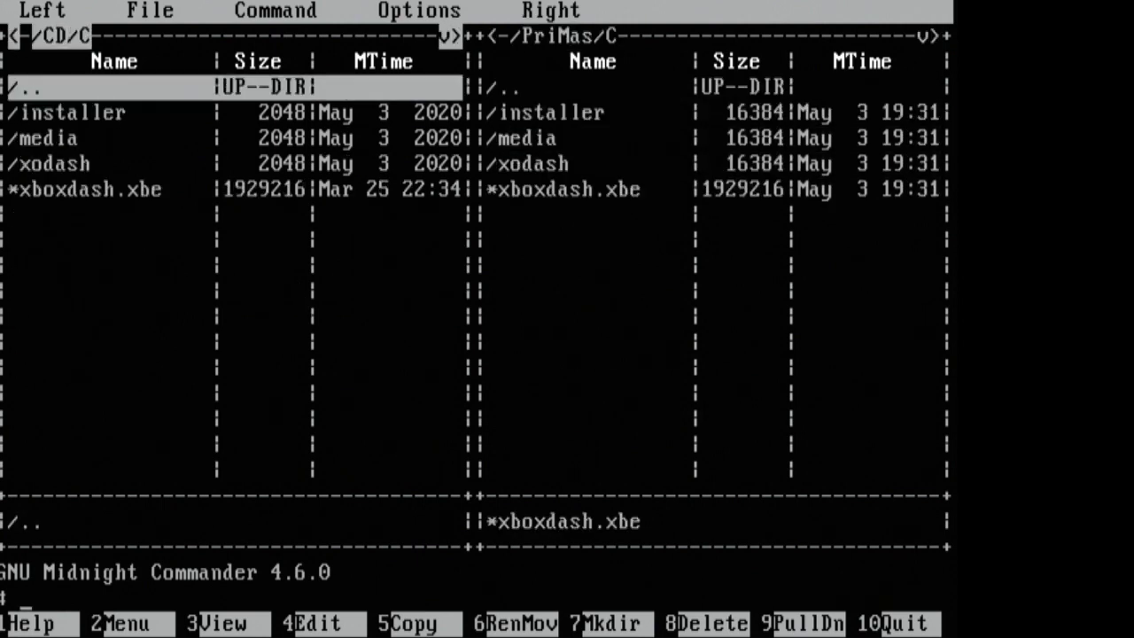
Return to the /CD folder, locate its eeprom folder and quit Midnight Commander.
{"action": "key", "text": "Return"}
{"action": "key", "text": "Down"}
{"action": "key", "text": "Down"}
{"action": "key", "text": "Down"}
{"action": "key", "text": "F10"}
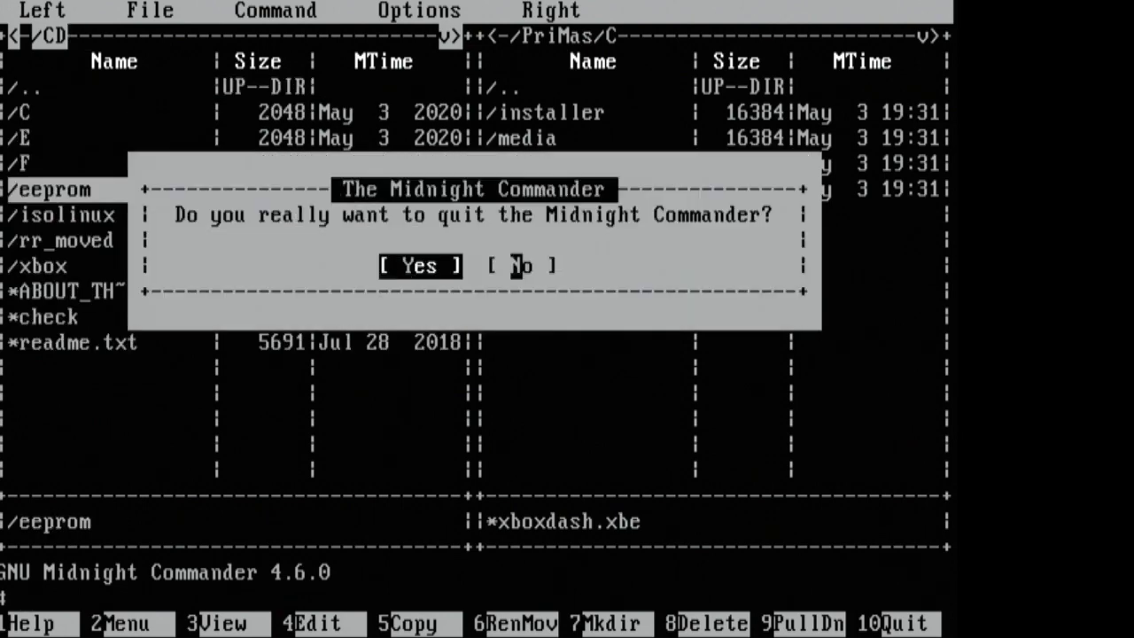
{"action": "key", "text": "Return"}
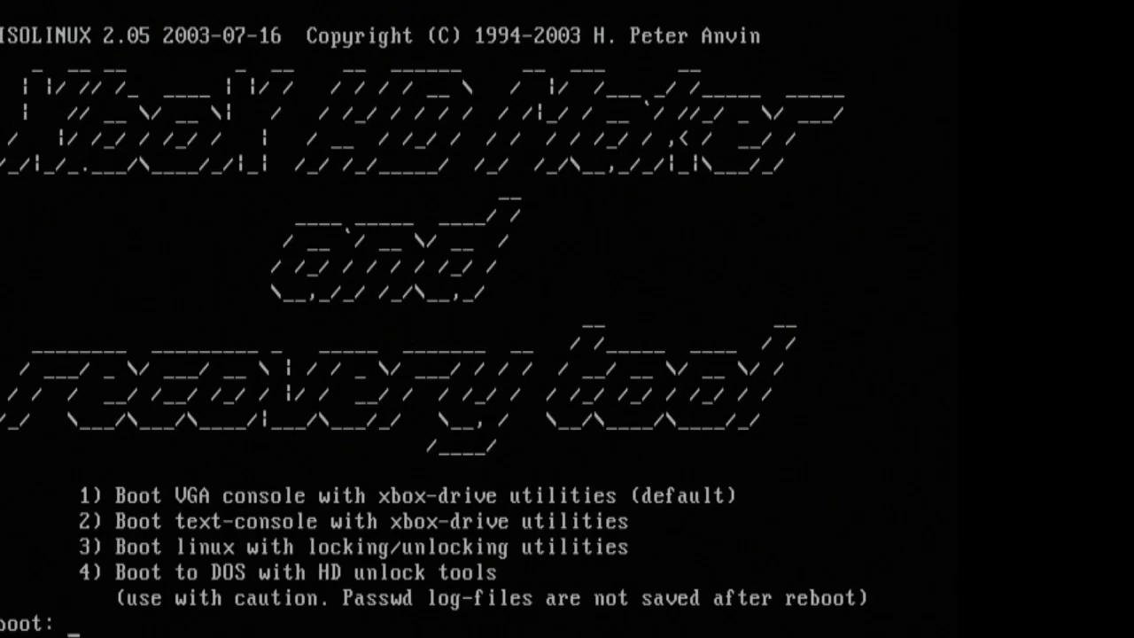
Boot option 3, linux with locking/unlocking utilities, and run lockhd -a.
{"action": "type", "text": "3"}
{"action": "key", "text": "Return"}
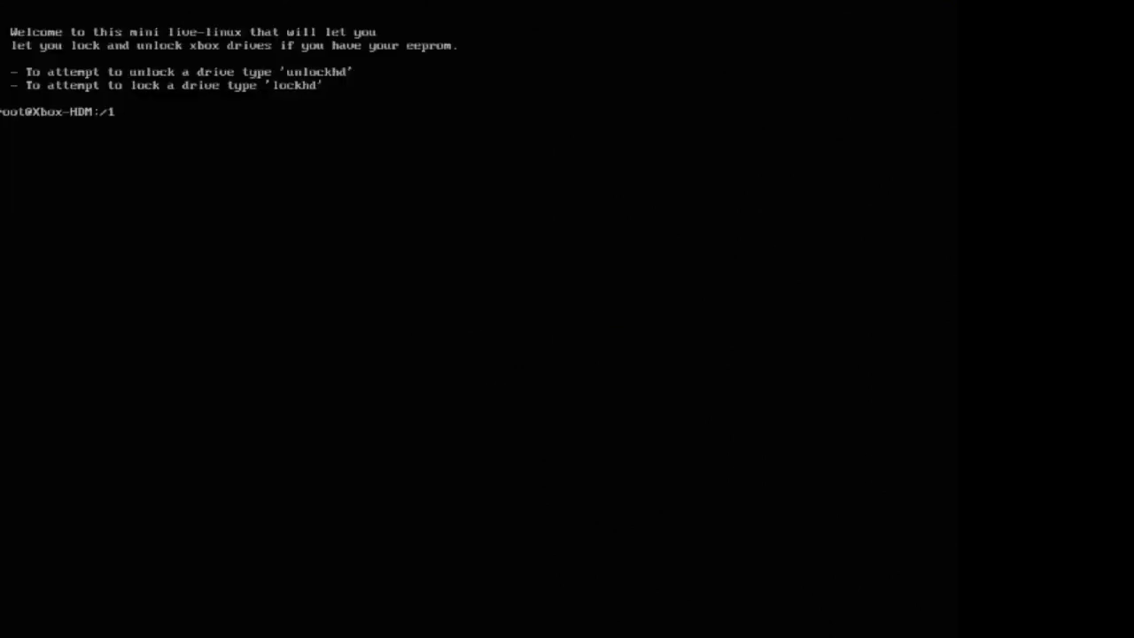
{"action": "type", "text": "lockhd -a"}
{"action": "key", "text": "Return"}
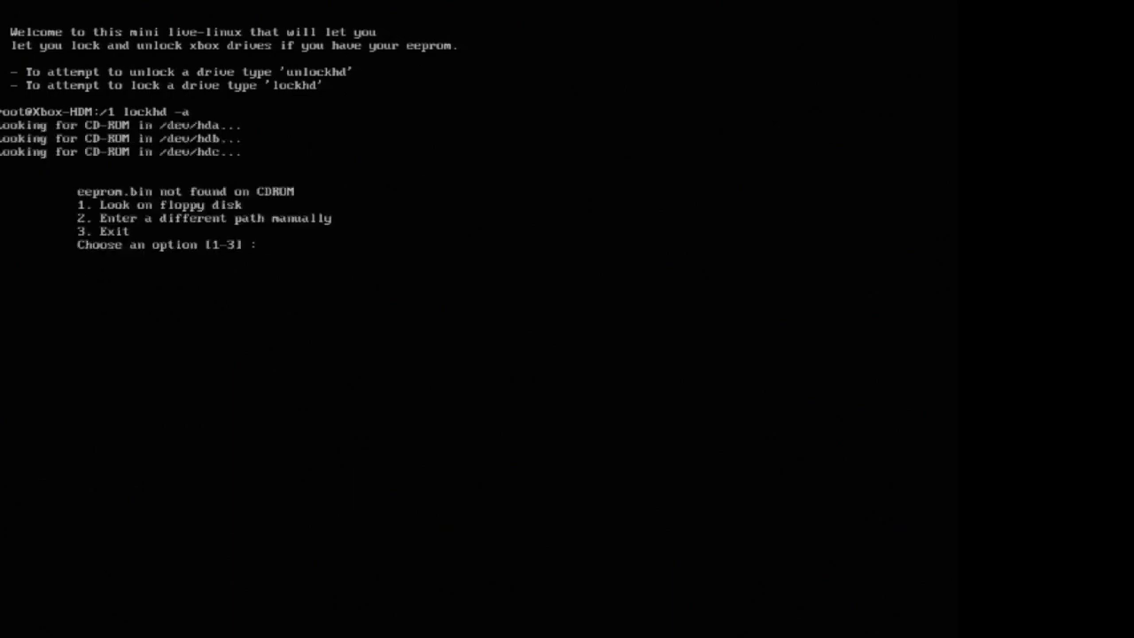
Load eeprom.bin from the floppy disk and confirm locking the hard drive.
{"action": "type", "text": "1"}
{"action": "key", "text": "Return"}
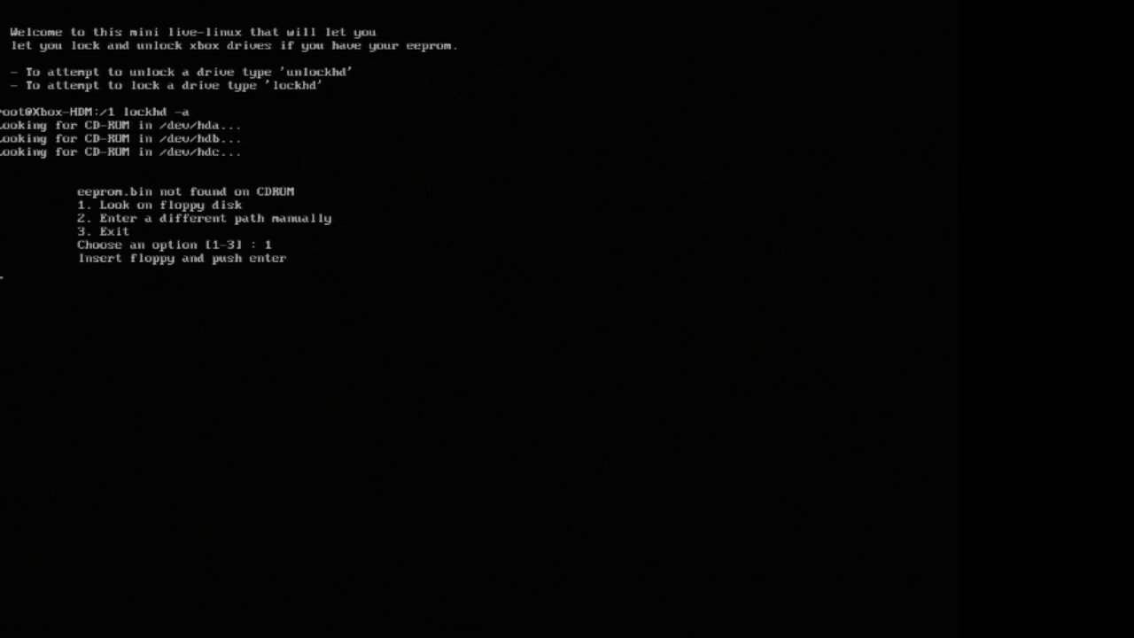
{"action": "key", "text": "Return"}
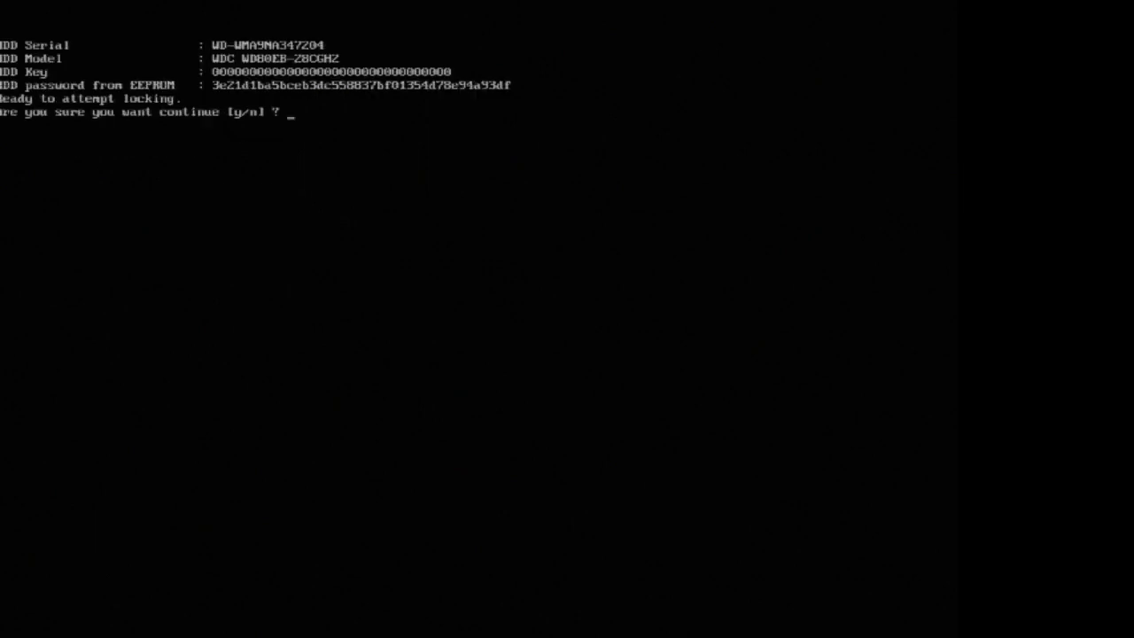
{"action": "type", "text": "y"}
{"action": "key", "text": "Return"}
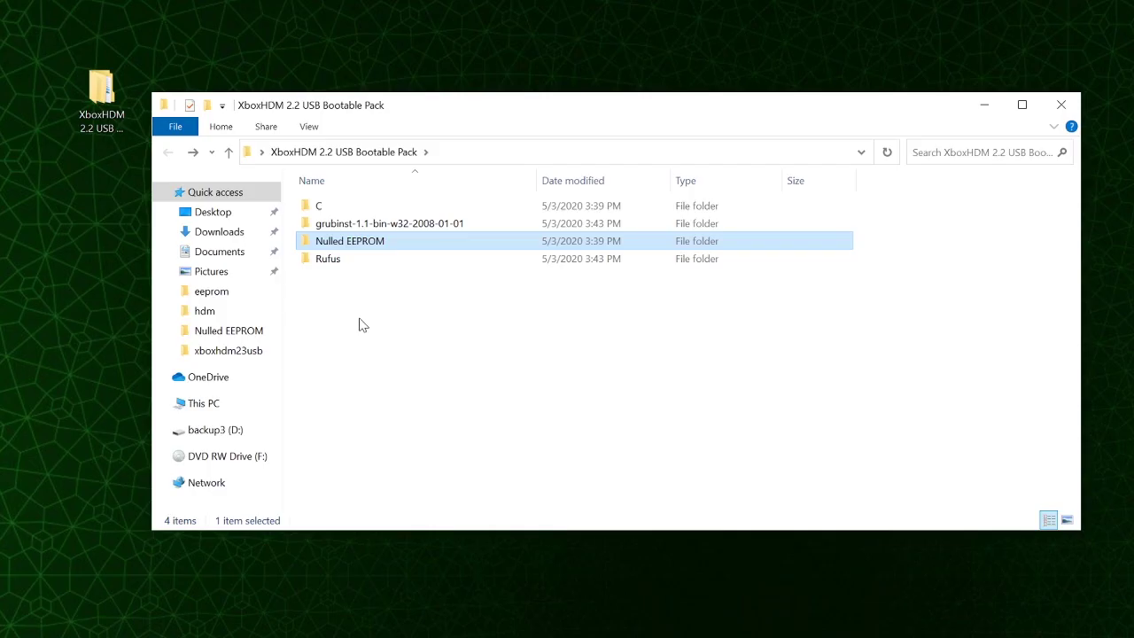
Launch Rufus 3.10 from the XboxHDM 2.2 USB Bootable Pack and set the boot selection to Non bootable.
{"action": "double_click", "coordinate": [342, 268]}
{"action": "double_click", "coordinate": [340, 226]}
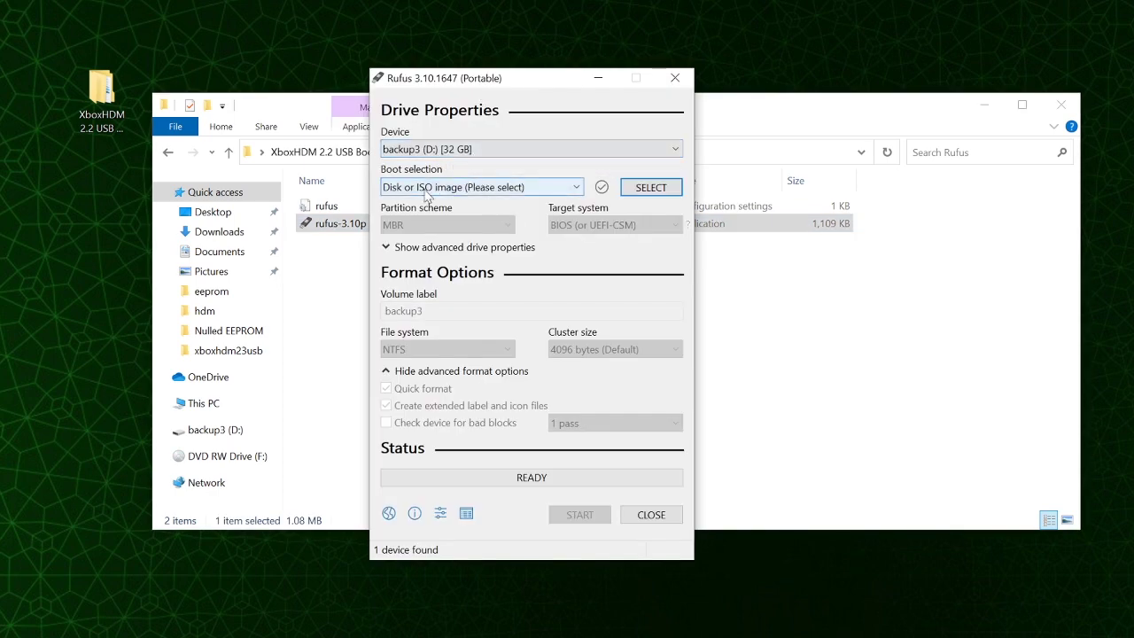
{"action": "left_click", "coordinate": [418, 187]}
{"action": "left_click", "coordinate": [417, 203]}
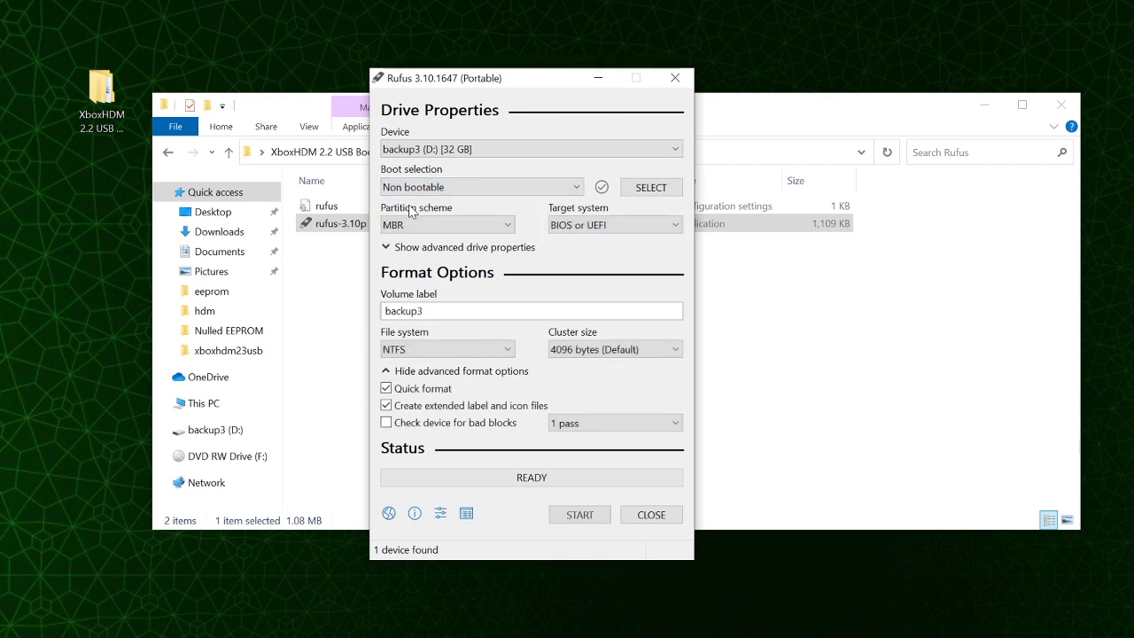
Set the file system to FAT32 (Default), format the backup3 (D:) USB drive in Rufus and close Rufus.
{"action": "left_click", "coordinate": [428, 352]}
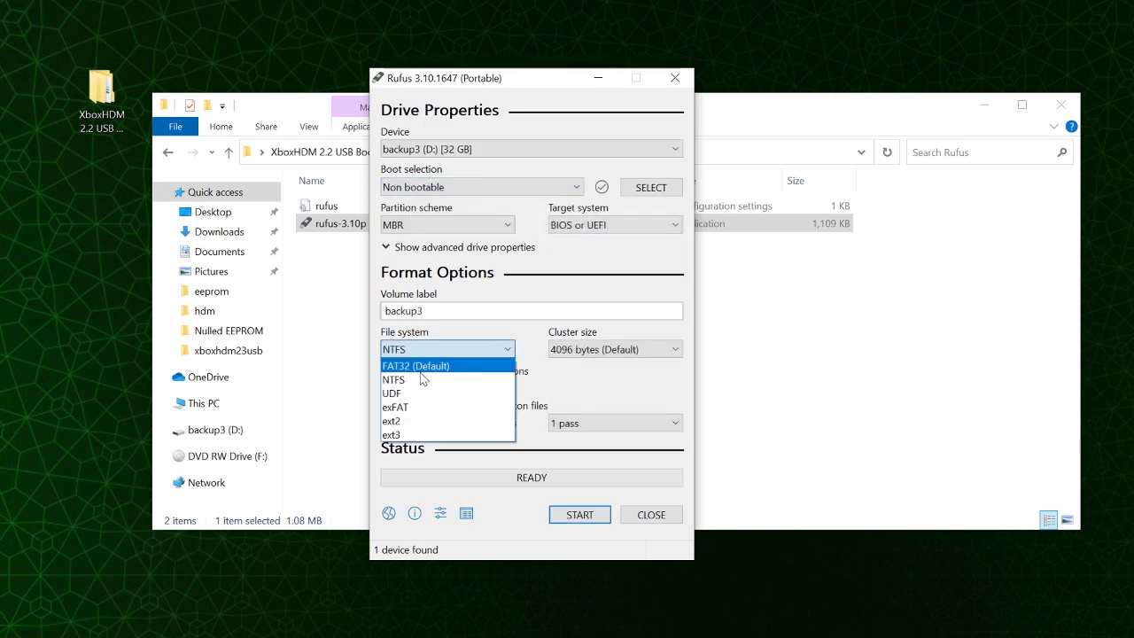
{"action": "left_click", "coordinate": [422, 366]}
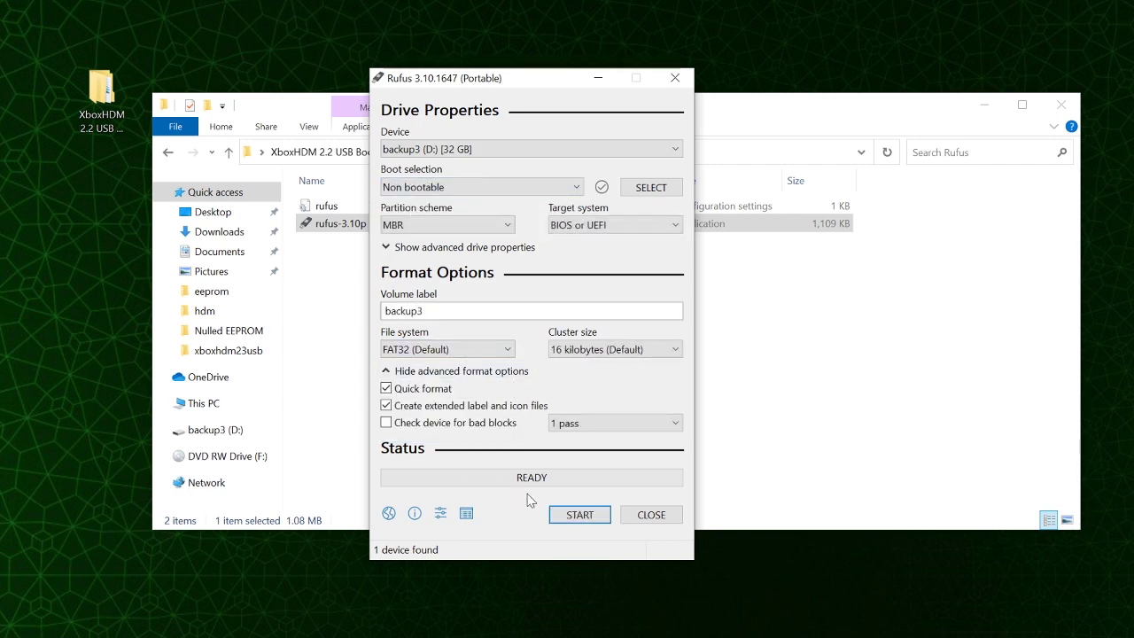
{"action": "left_click", "coordinate": [578, 515]}
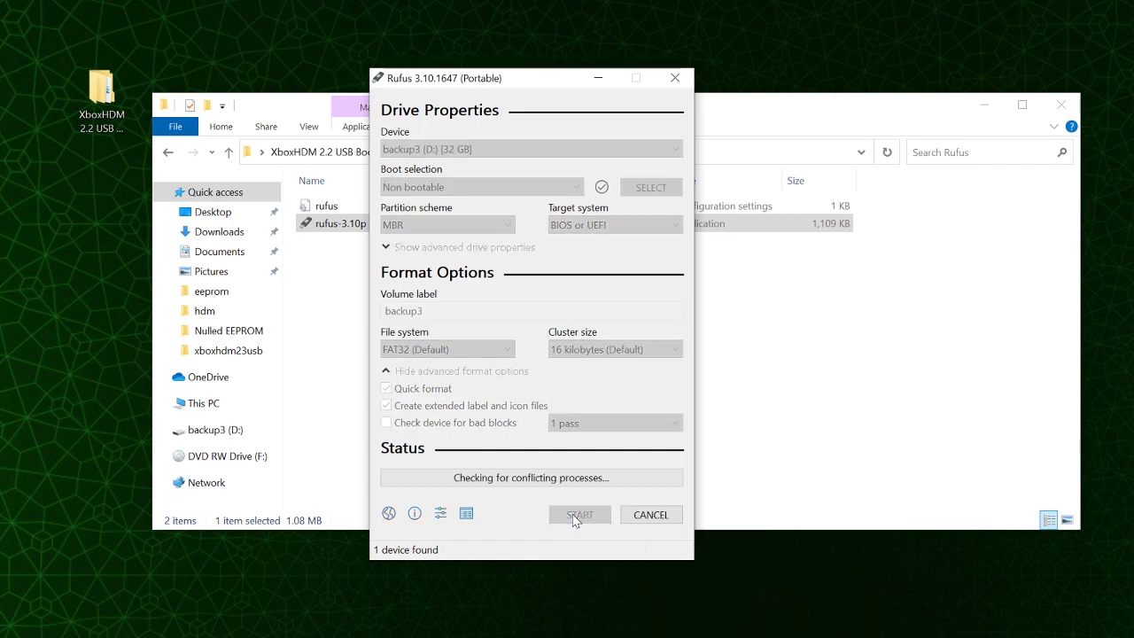
{"action": "left_click", "coordinate": [659, 392]}
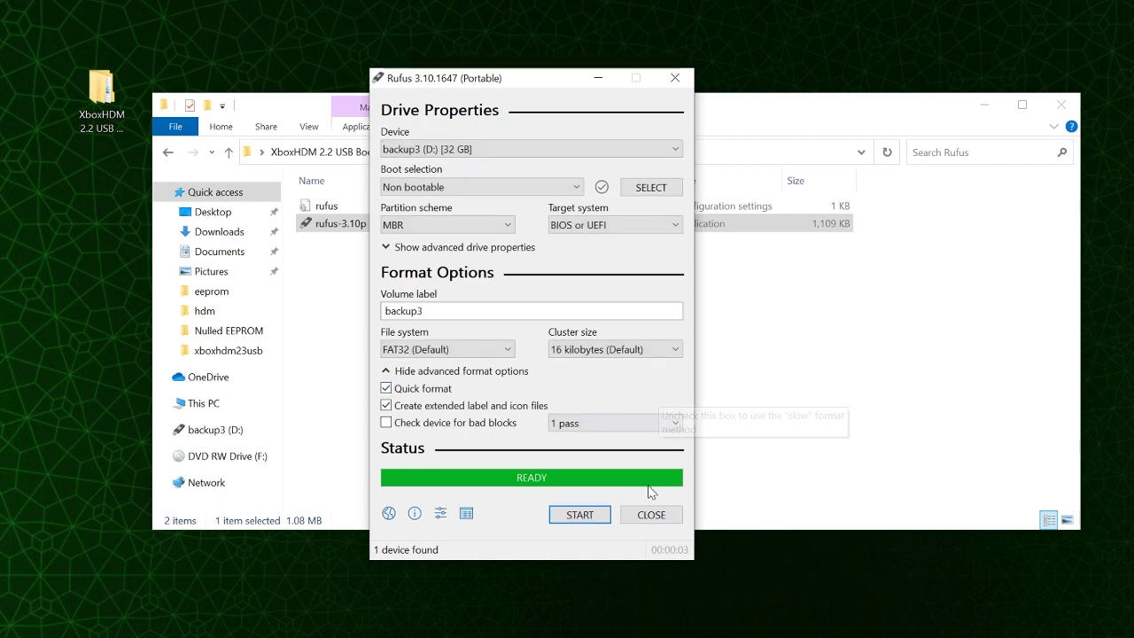
{"action": "left_click", "coordinate": [651, 515]}
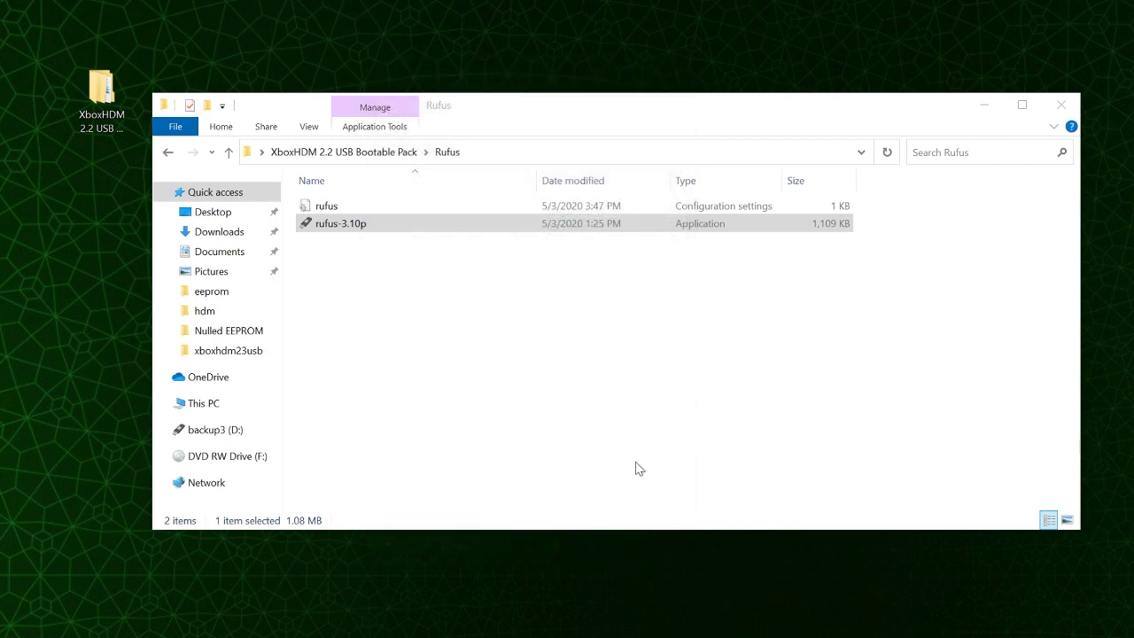
{"action": "key", "text": "alt+Left"}
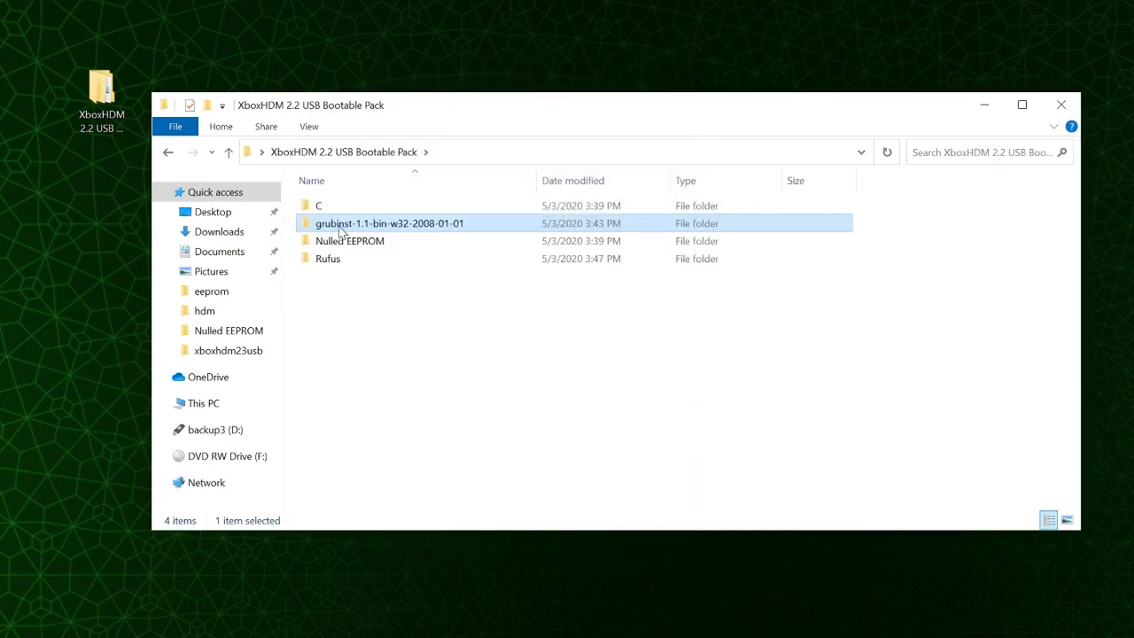
{"action": "double_click", "coordinate": [400, 228]}
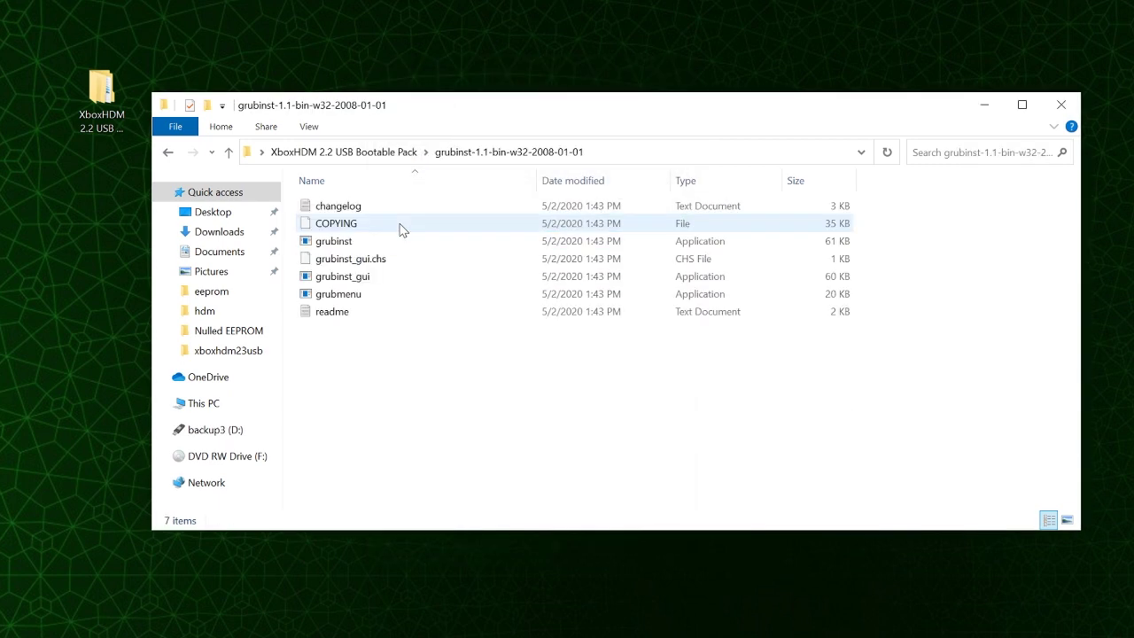
{"action": "right_click", "coordinate": [347, 280]}
{"action": "left_click", "coordinate": [377, 310]}
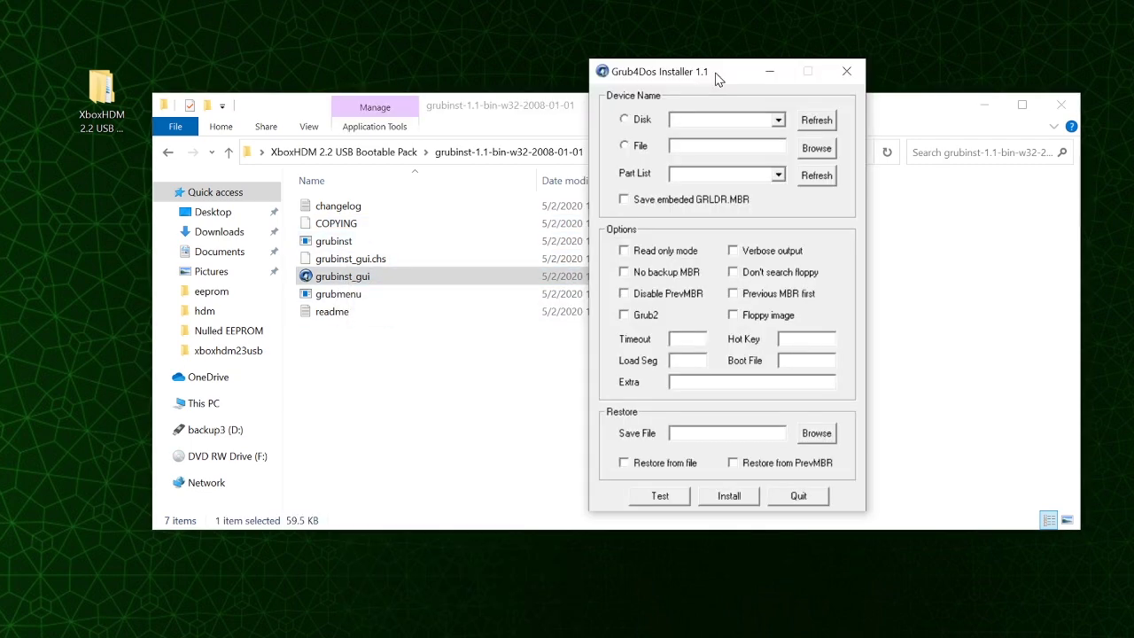
Target disk (hd1) [29564M] in Grub4Dos Installer and set its part list to Whole disk (MBR).
{"action": "left_click", "coordinate": [626, 121]}
{"action": "left_click", "coordinate": [778, 120]}
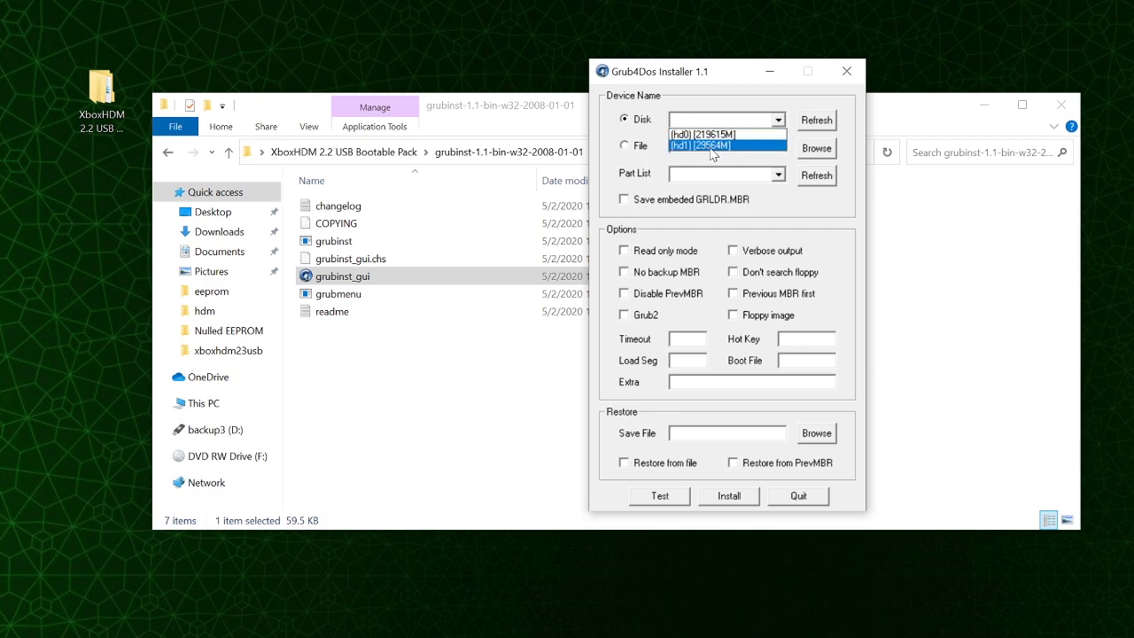
{"action": "left_click", "coordinate": [710, 151]}
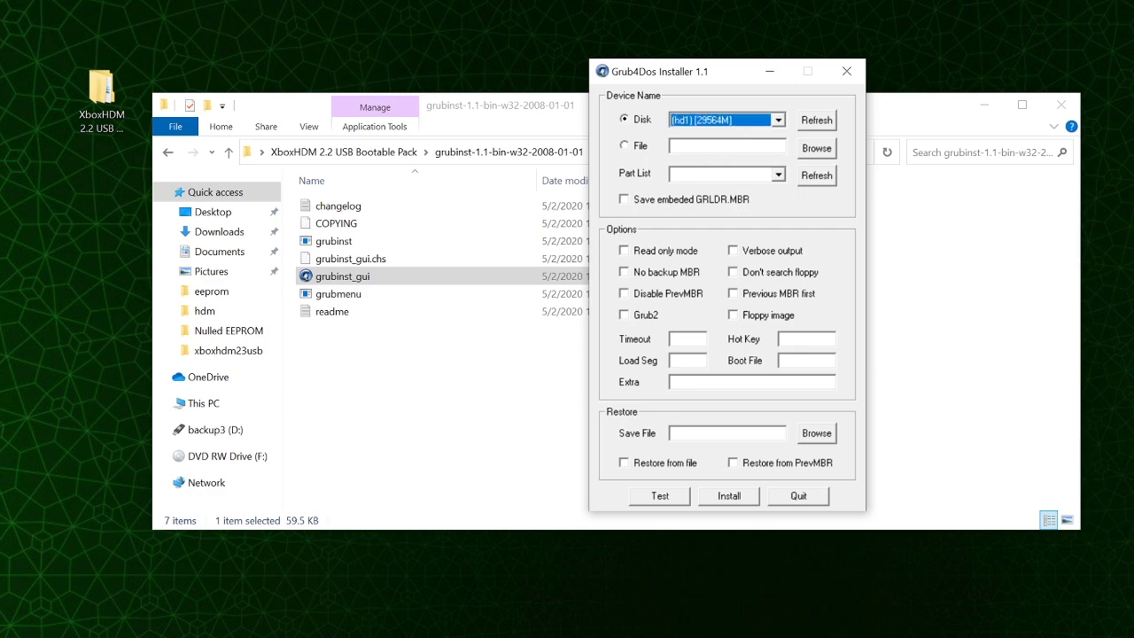
{"action": "left_click", "coordinate": [817, 177]}
{"action": "left_click", "coordinate": [778, 175]}
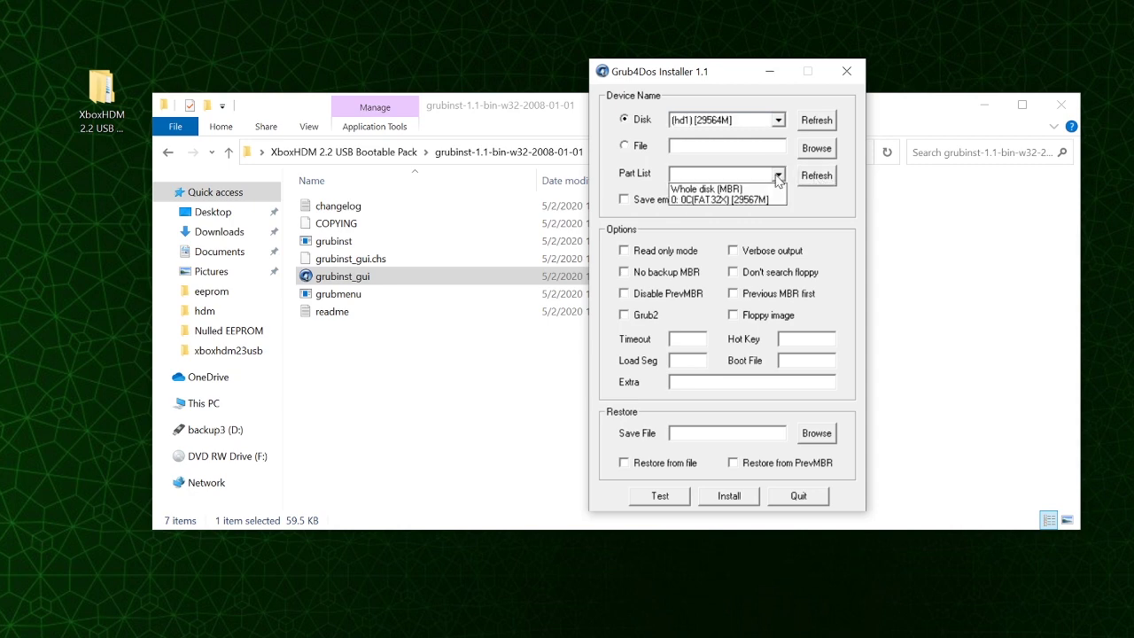
{"action": "left_click", "coordinate": [727, 194]}
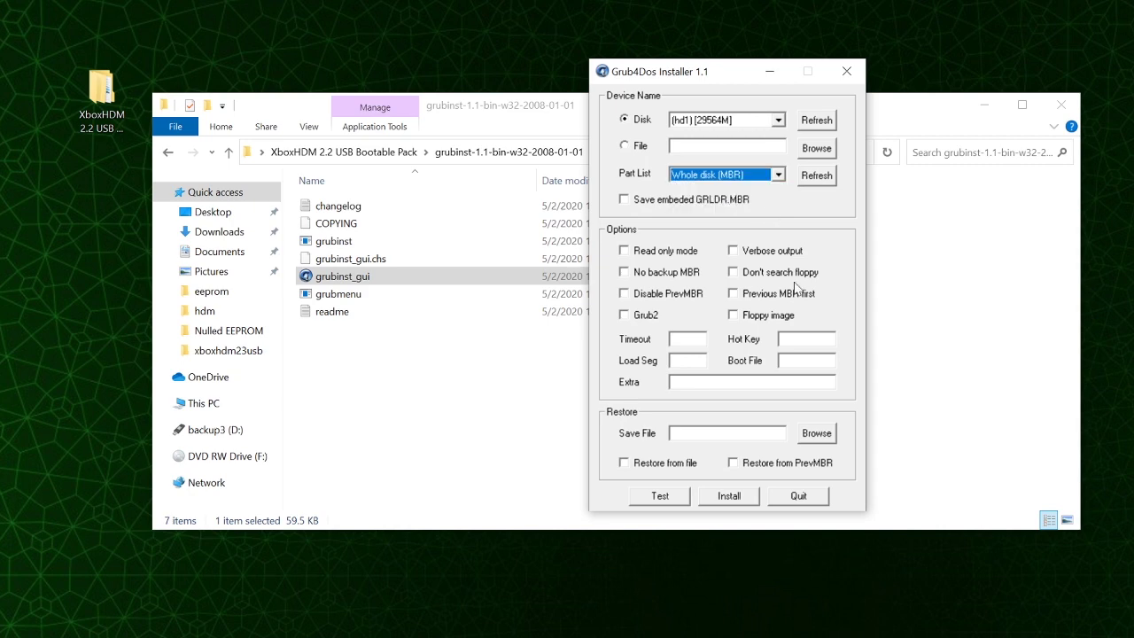
Enable Don't search floppy, install Grub4Dos to the USB drive's MBR and quit the installer.
{"action": "left_click", "coordinate": [732, 273]}
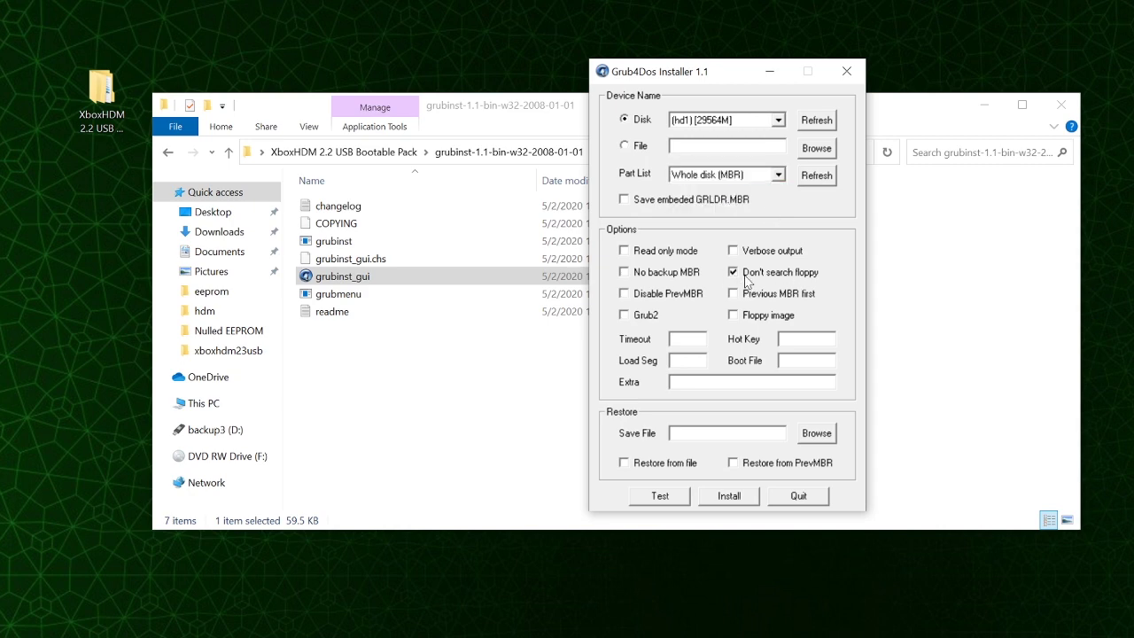
{"action": "left_click", "coordinate": [724, 496]}
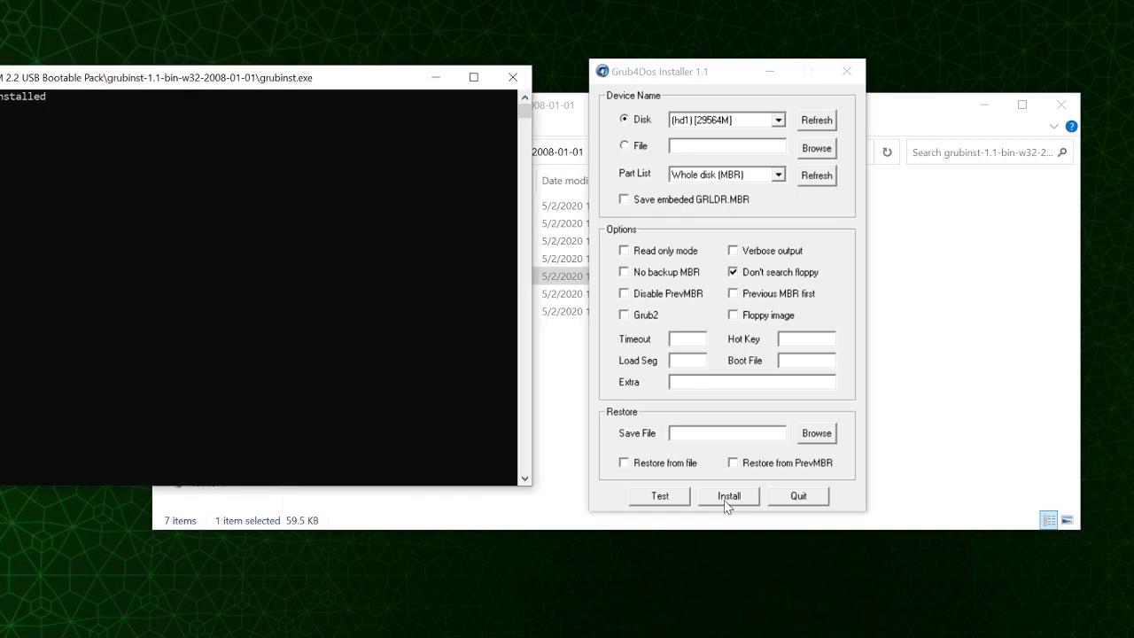
{"action": "left_click_drag", "start_coordinate": [252, 83], "coordinate": [691, 96]}
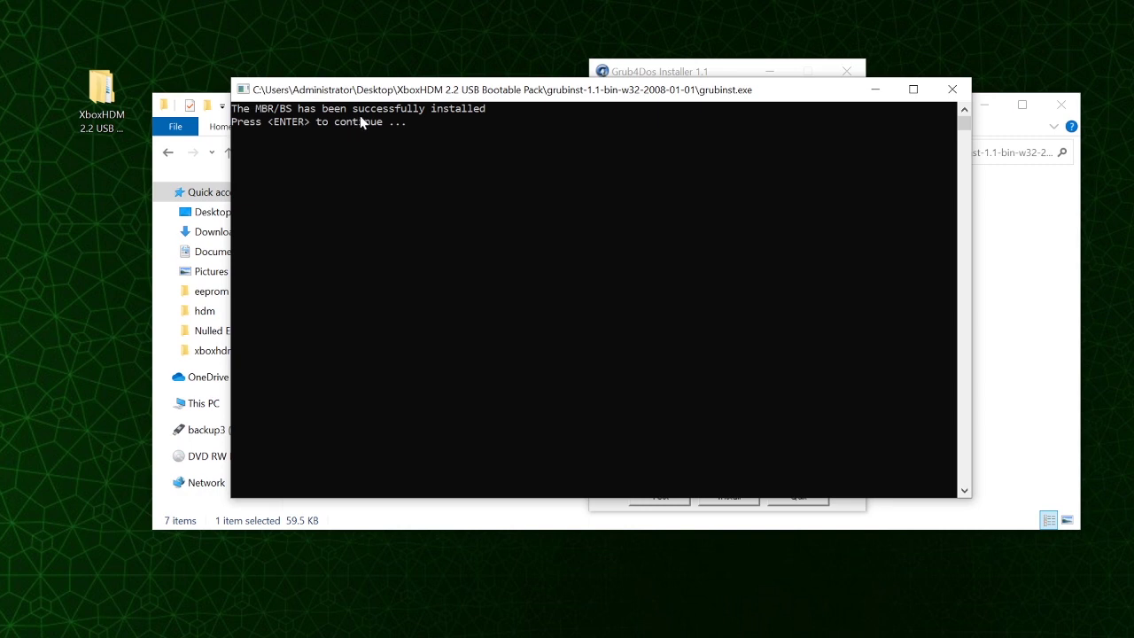
{"action": "left_click", "coordinate": [427, 133]}
{"action": "key", "text": "Return"}
{"action": "key", "text": "Return"}
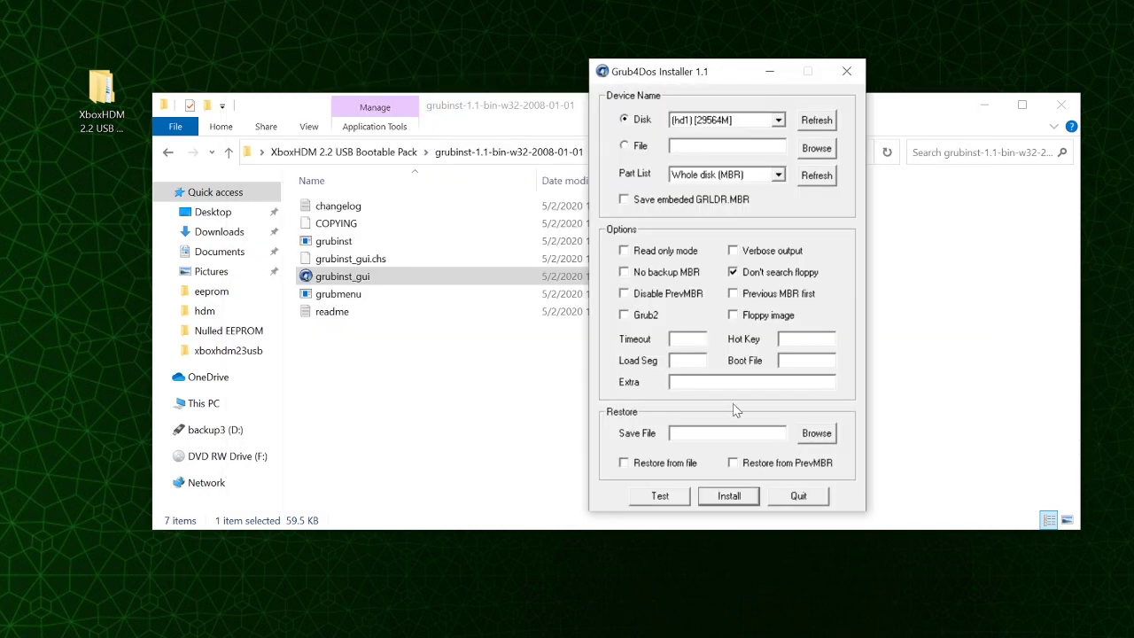
{"action": "left_click", "coordinate": [815, 496]}
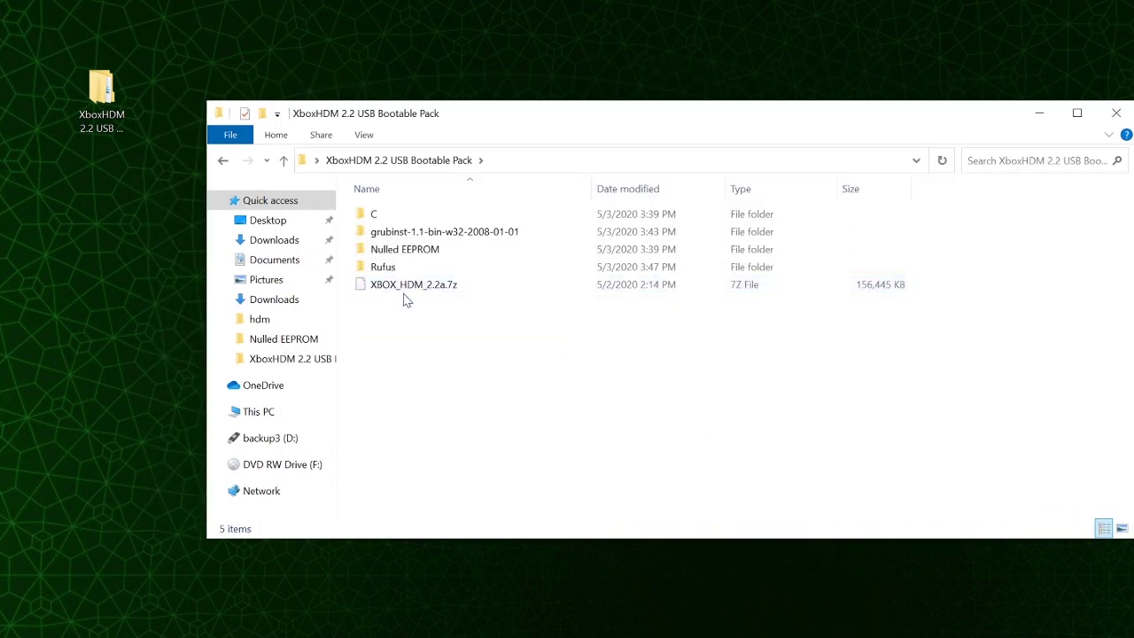
Extract XBOX_HDM_2.2a.7z with 7-Zip directly to D:, without creating the XBOX_HDM_2.2a subfolder.
{"action": "right_click", "coordinate": [403, 289]}
{"action": "mouse_move", "coordinate": [472, 330]}
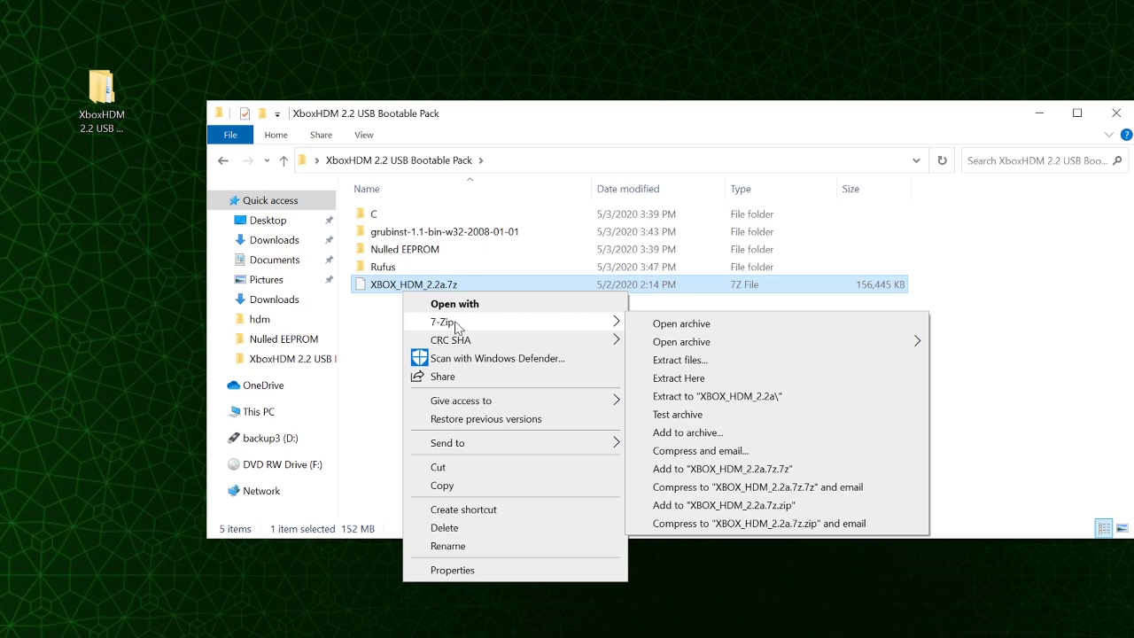
{"action": "left_click", "coordinate": [709, 362]}
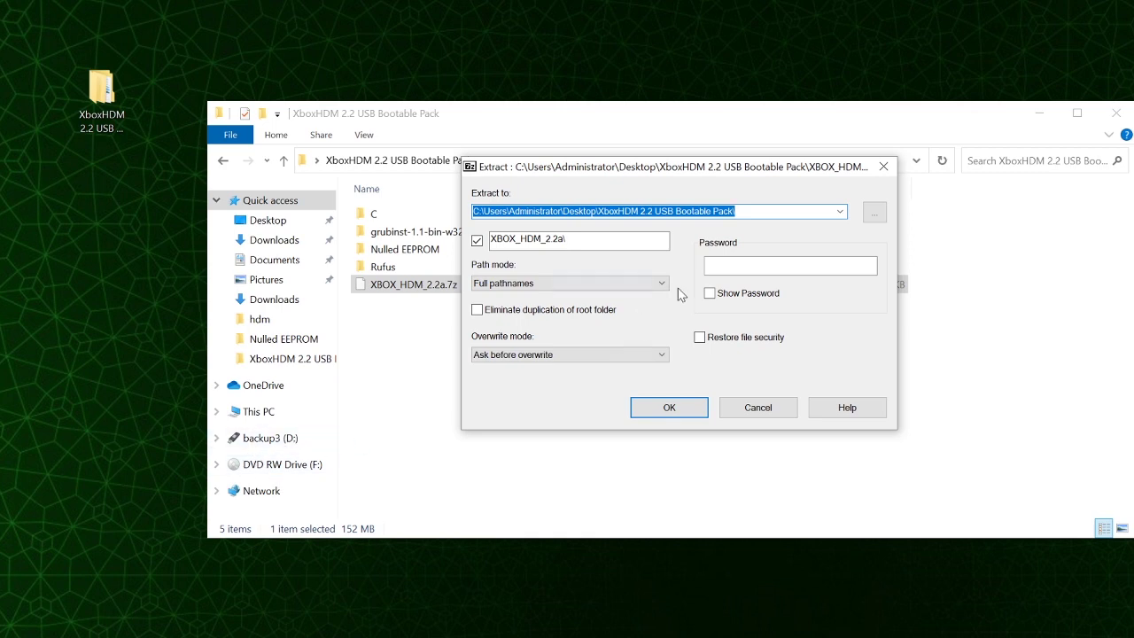
{"action": "left_click_drag", "start_coordinate": [736, 211], "coordinate": [448, 208]}
{"action": "type", "text": "D:"}
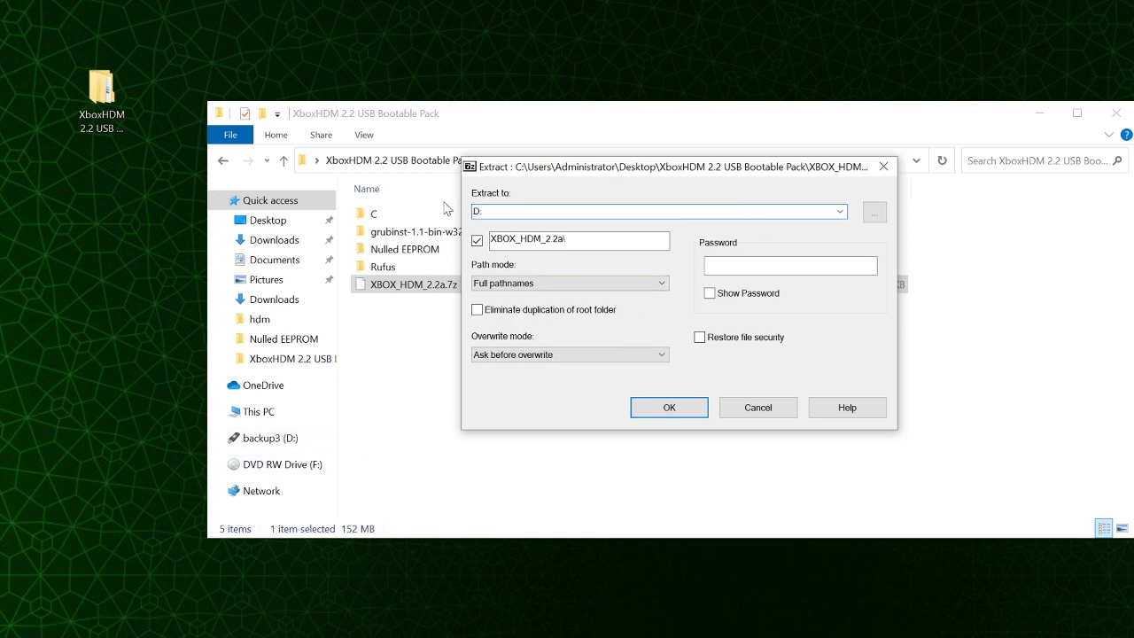
{"action": "left_click", "coordinate": [478, 240]}
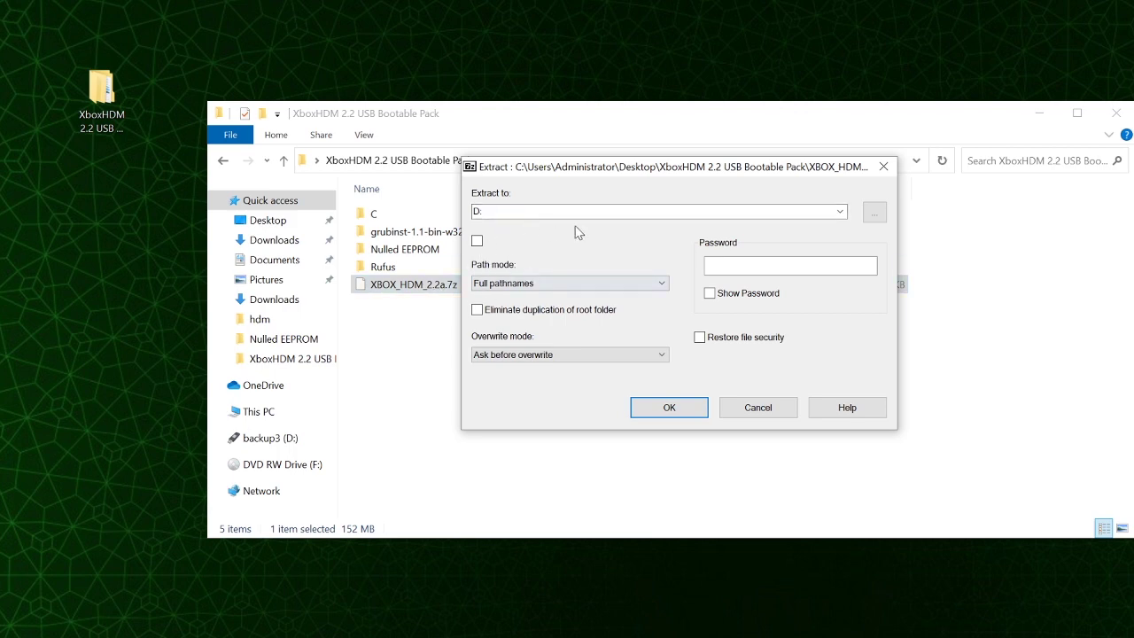
{"action": "left_click", "coordinate": [675, 410]}
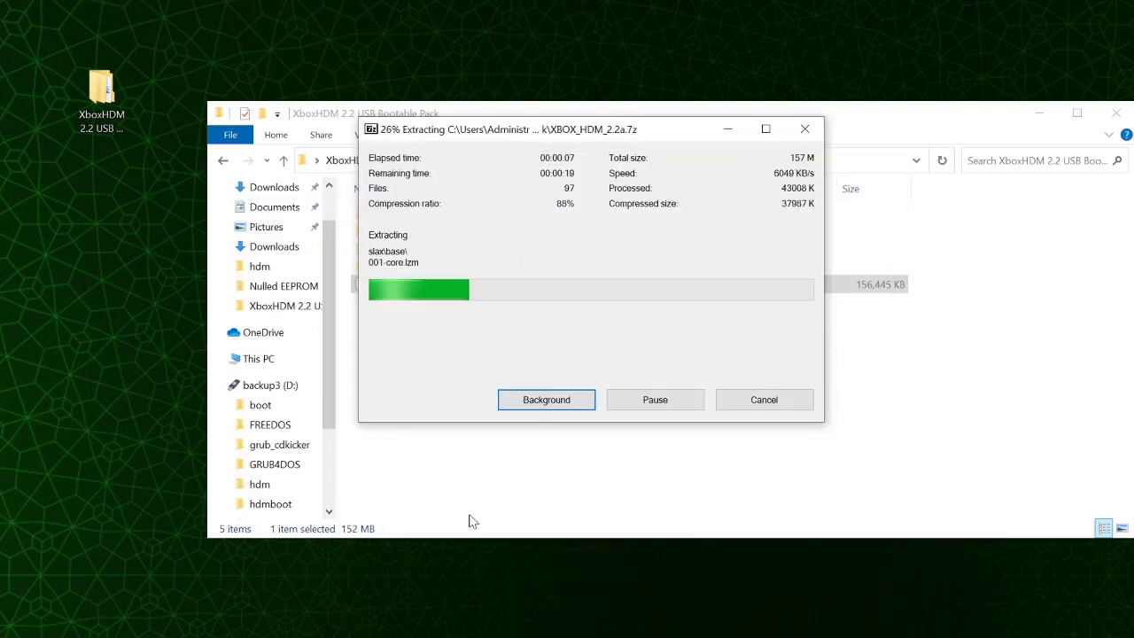
Browse the extracted files on the backup3 (D:) drive and open its eeprom folder.
{"action": "left_click", "coordinate": [266, 385]}
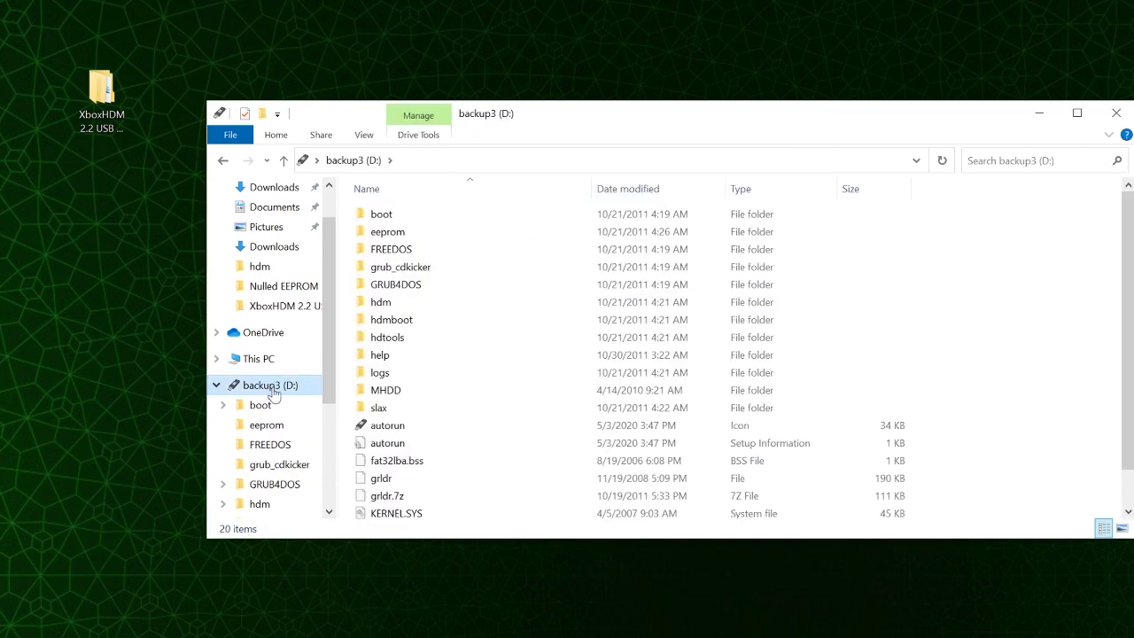
{"action": "scroll", "coordinate": [456, 434], "scroll_direction": "down", "scroll_amount": 1}
{"action": "scroll", "coordinate": [434, 493], "scroll_direction": "up", "scroll_amount": 1}
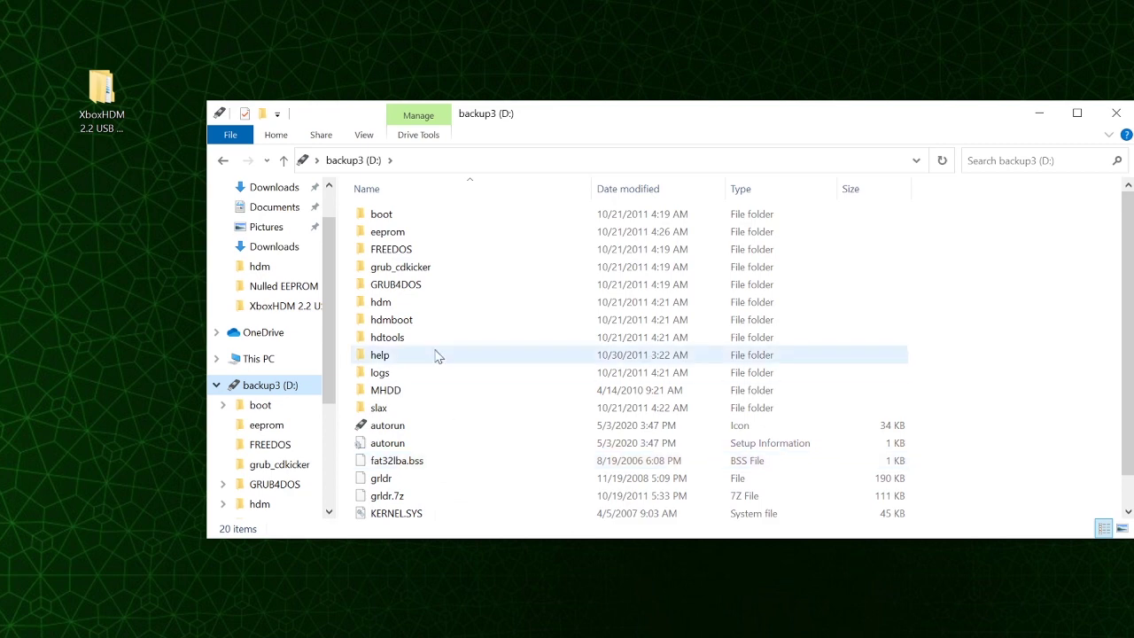
{"action": "double_click", "coordinate": [405, 233]}
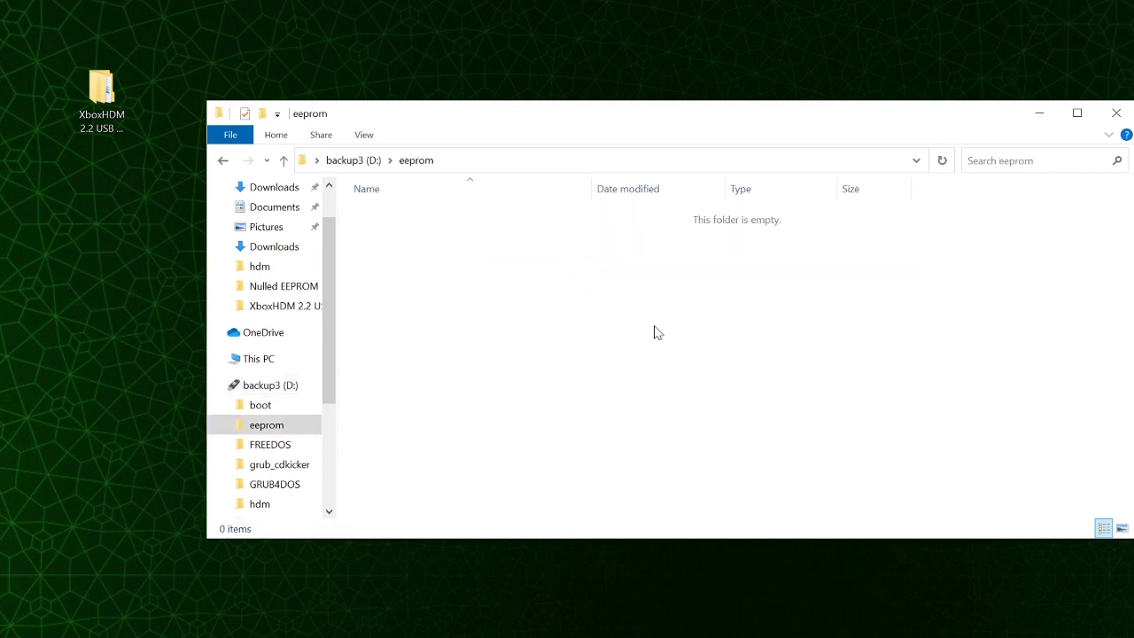
Copy eeprom.bin from the pack's Nulled EEPROM folder into the eeprom folder on backup3 (D:).
{"action": "key", "text": "super+e"}
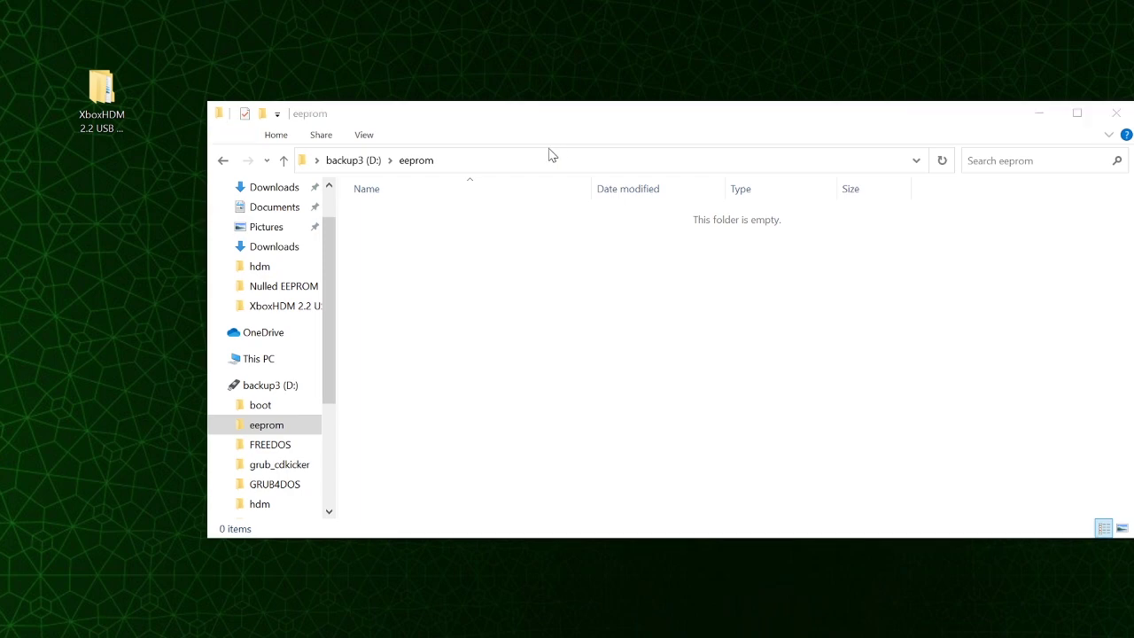
{"action": "left_click_drag", "start_coordinate": [562, 113], "coordinate": [880, 101]}
{"action": "left_click", "coordinate": [611, 329]}
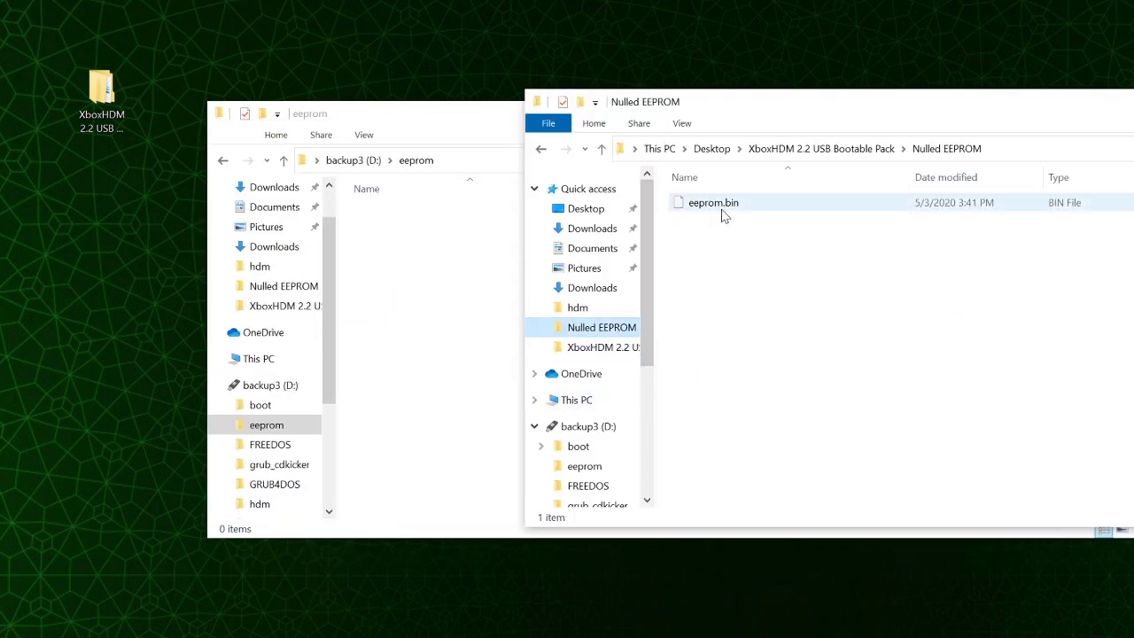
{"action": "right_click", "coordinate": [725, 213]}
{"action": "left_click", "coordinate": [748, 404]}
{"action": "left_click", "coordinate": [372, 283]}
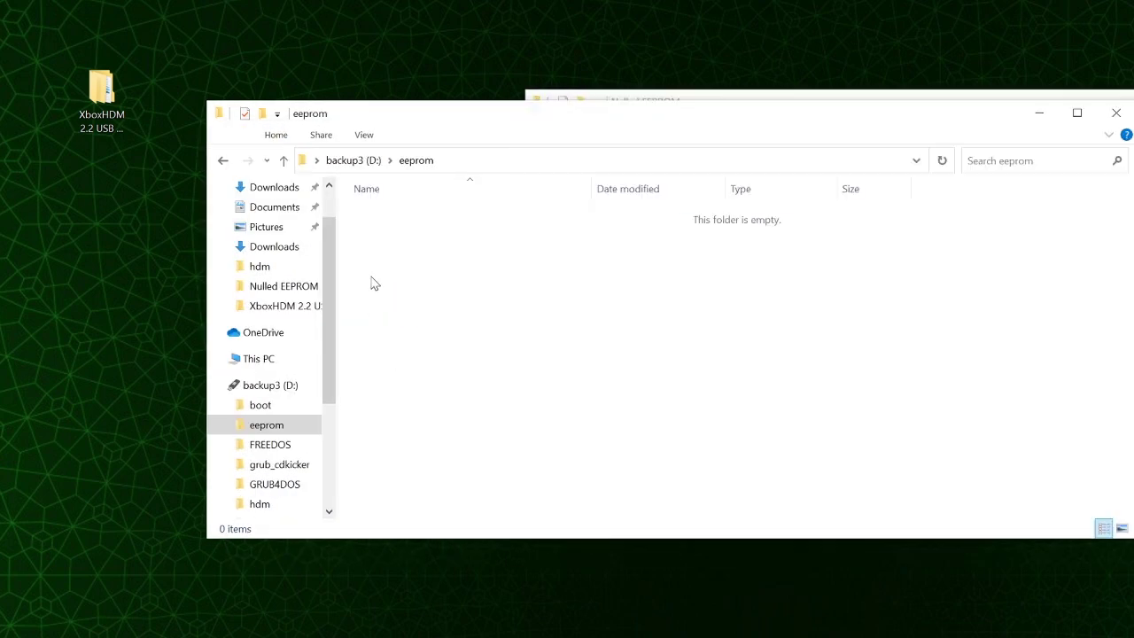
{"action": "right_click", "coordinate": [372, 276]}
{"action": "left_click", "coordinate": [427, 415]}
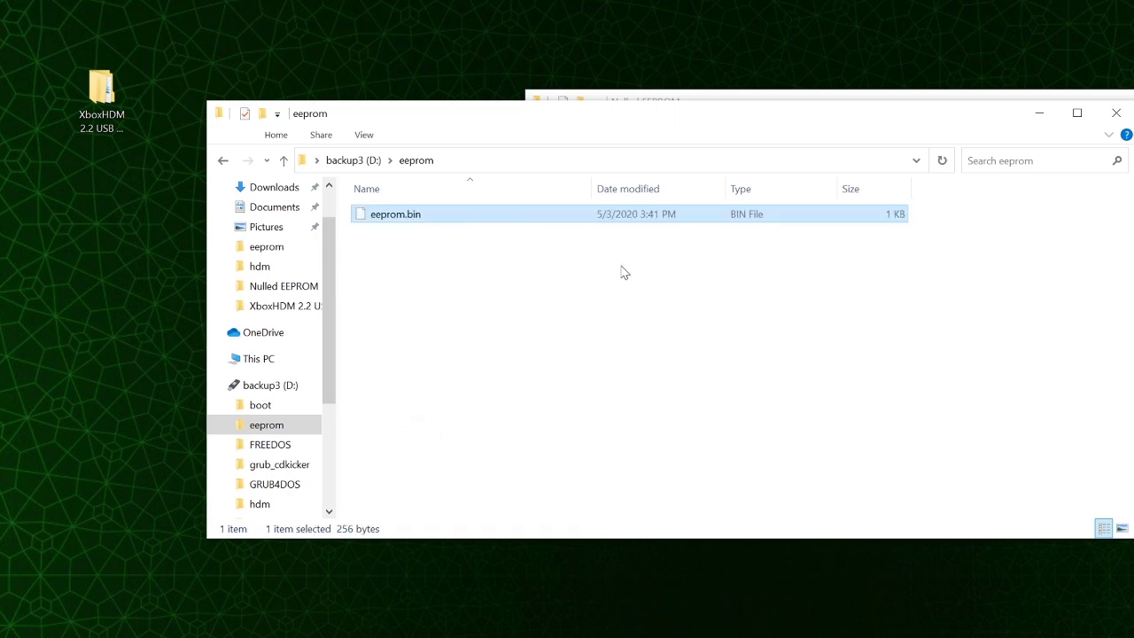
Copy the contents of the XboxHDM 2.2 USB Bootable Pack's C folder into hdm\C on backup3 (D:).
{"action": "key", "text": "alt+Up"}
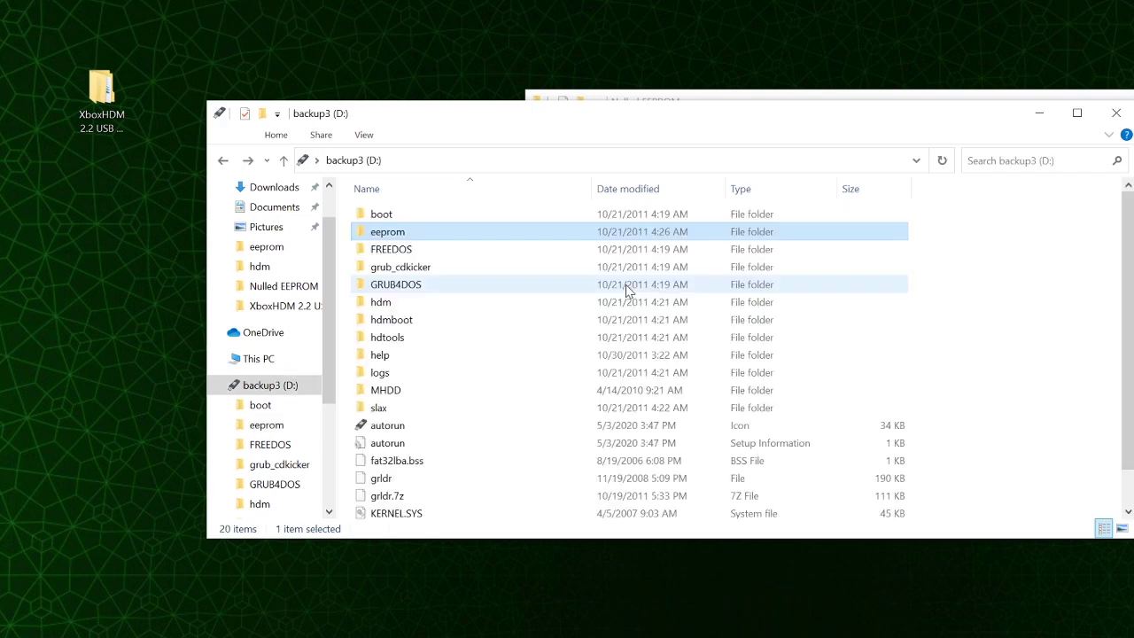
{"action": "double_click", "coordinate": [390, 304]}
{"action": "double_click", "coordinate": [374, 214]}
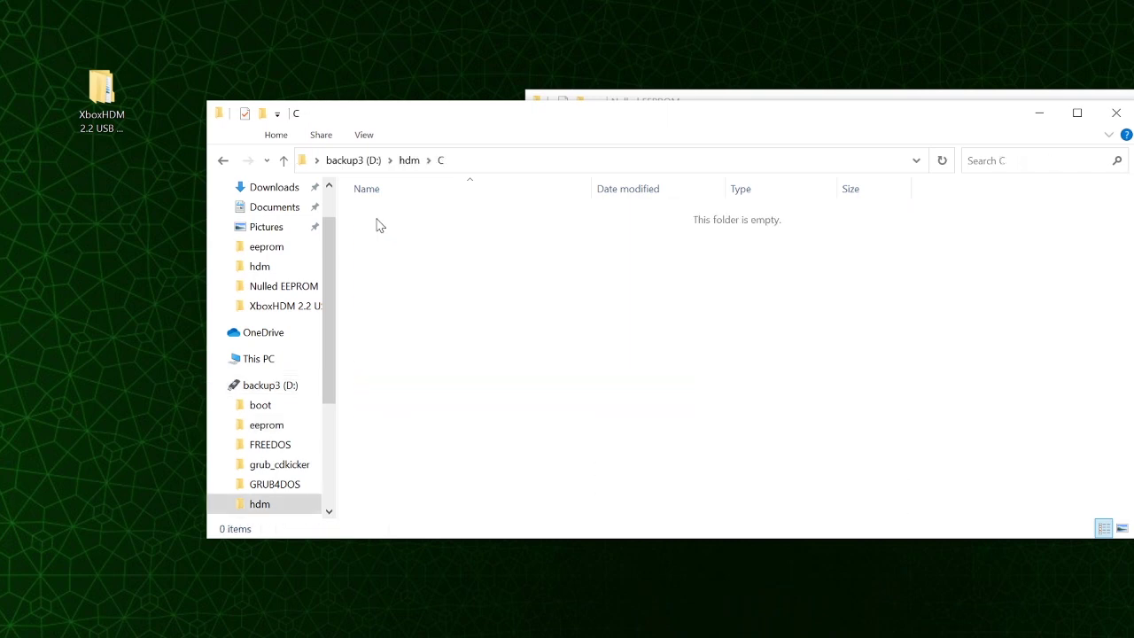
{"action": "left_click_drag", "start_coordinate": [550, 119], "coordinate": [402, 120]}
{"action": "left_click", "coordinate": [1079, 351]}
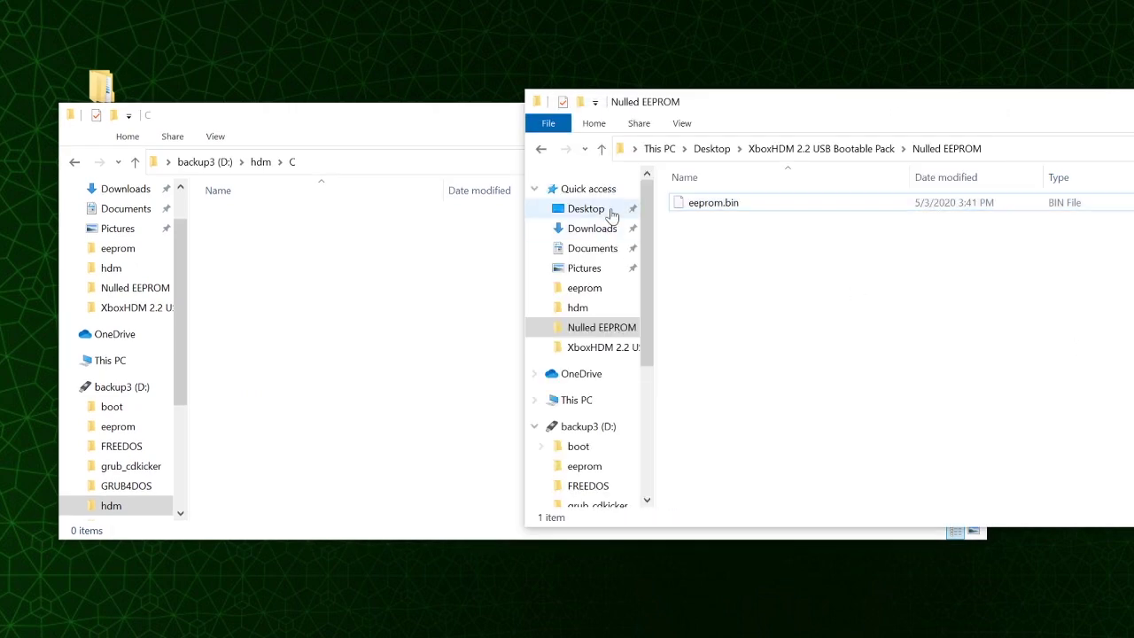
{"action": "left_click", "coordinate": [822, 149]}
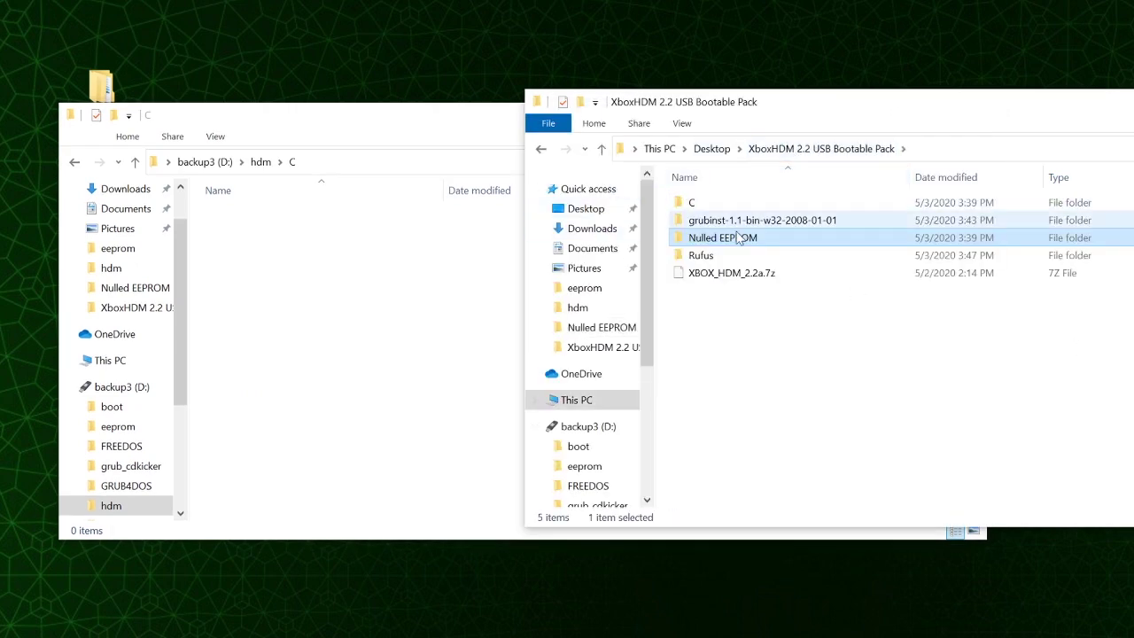
{"action": "double_click", "coordinate": [692, 204]}
{"action": "left_click_drag", "start_coordinate": [796, 319], "coordinate": [351, 296]}
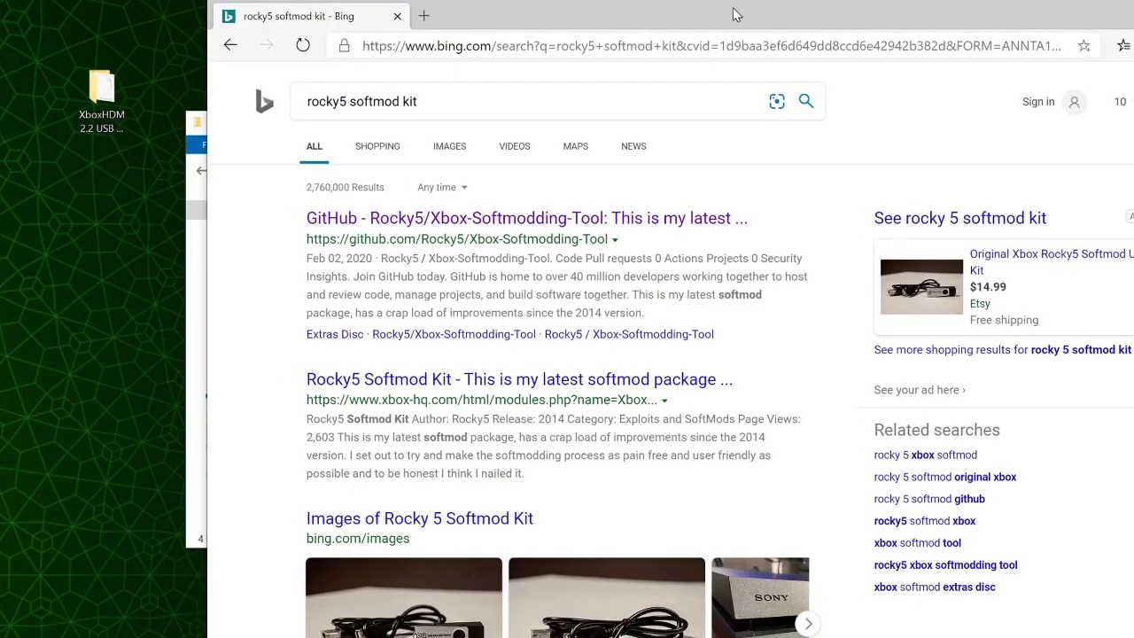
Open the Rocky5/Xbox-Softmodding-Tool GitHub page and look through the downloaded Xbox-Softmodding-Tool-master folder.
{"action": "left_click", "coordinate": [622, 229]}
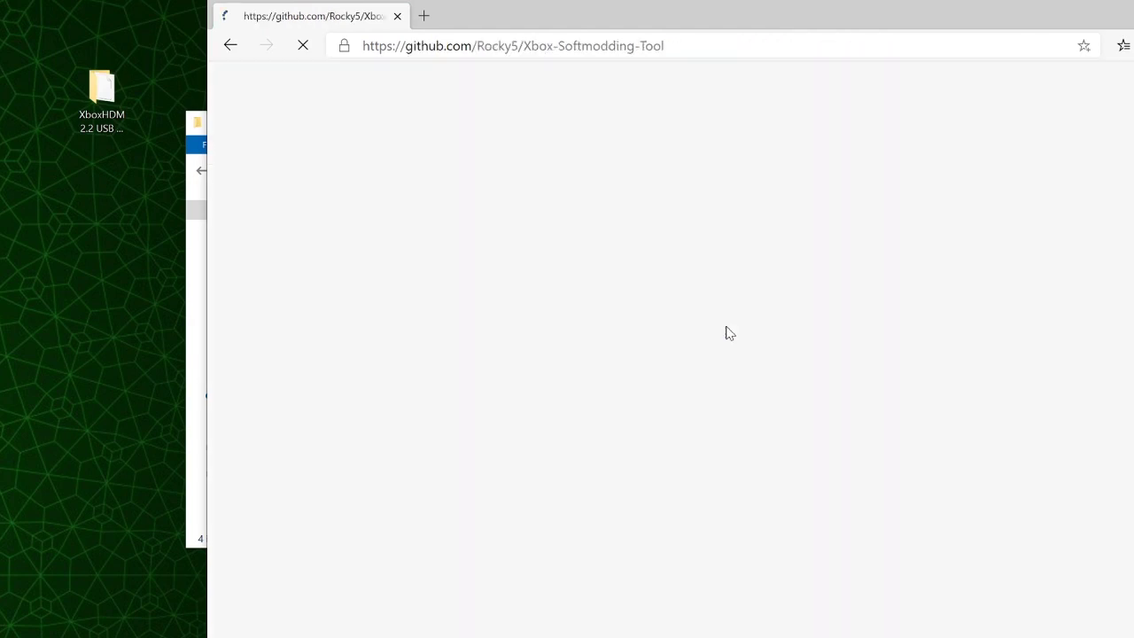
{"action": "scroll", "coordinate": [554, 506], "scroll_direction": "down", "scroll_amount": 15}
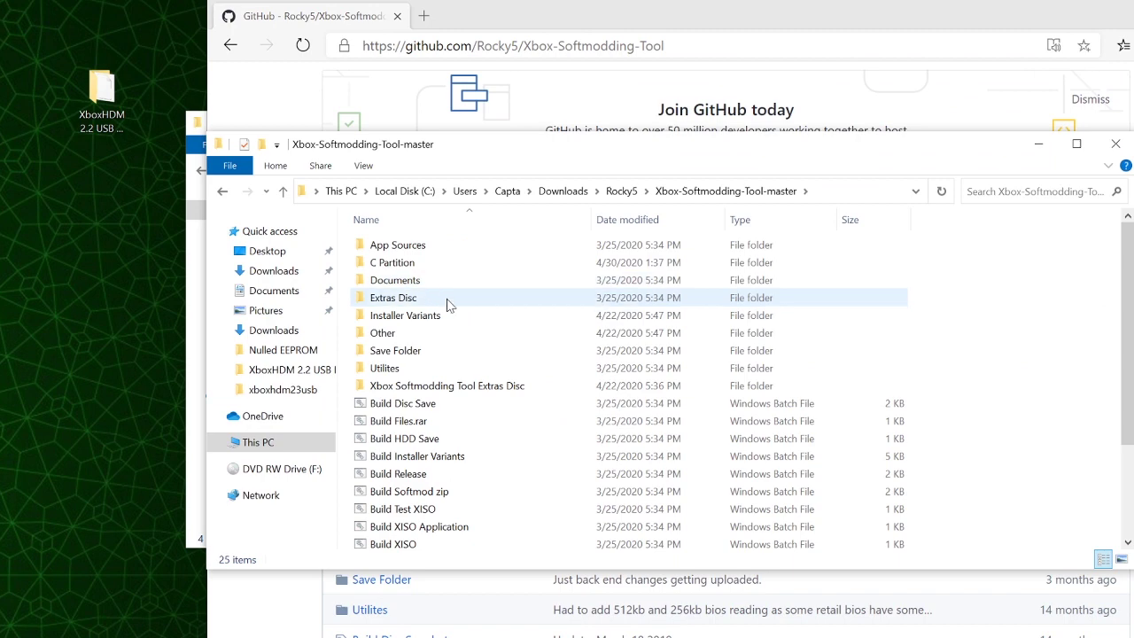
{"action": "scroll", "coordinate": [461, 337], "scroll_direction": "down", "scroll_amount": 3}
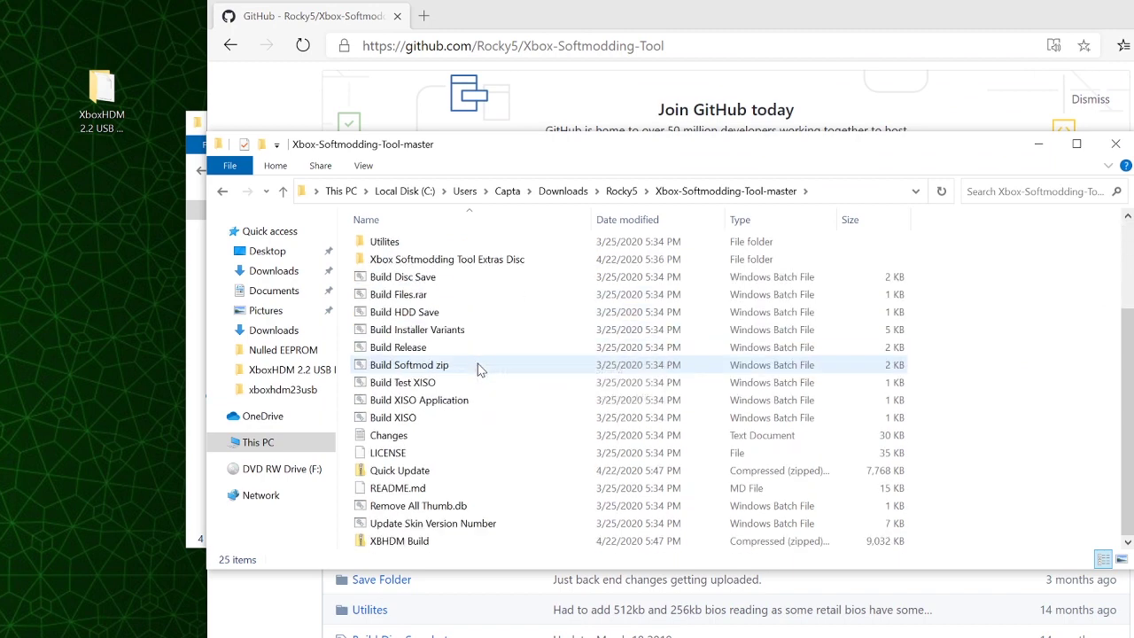
{"action": "scroll", "coordinate": [478, 368], "scroll_direction": "up", "scroll_amount": 3}
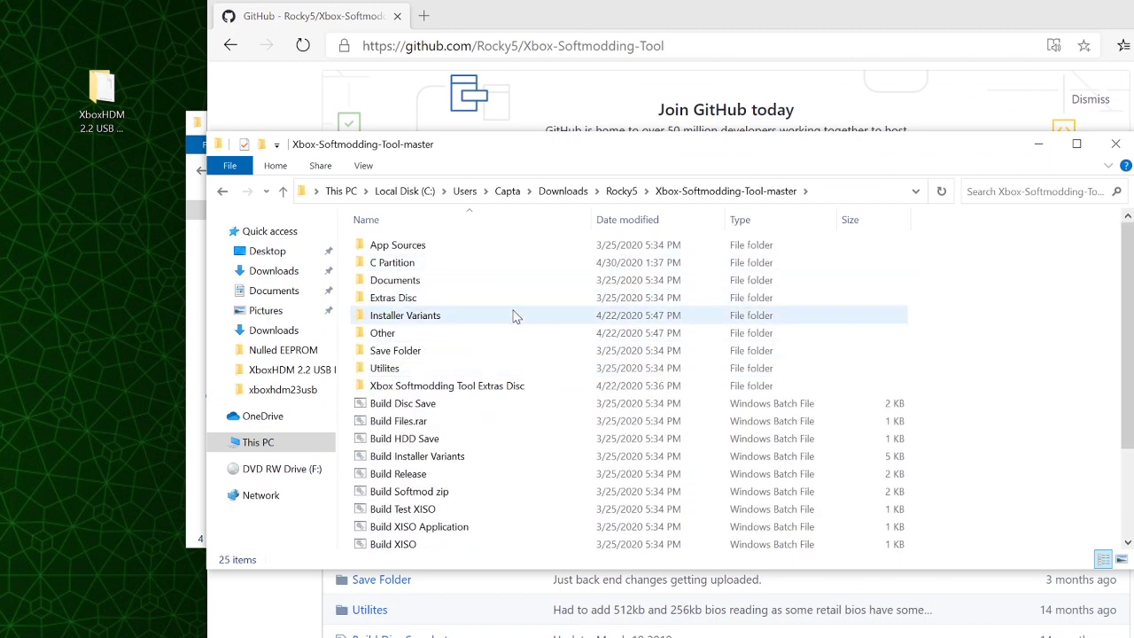
{"action": "scroll", "coordinate": [515, 319], "scroll_direction": "down", "scroll_amount": 3}
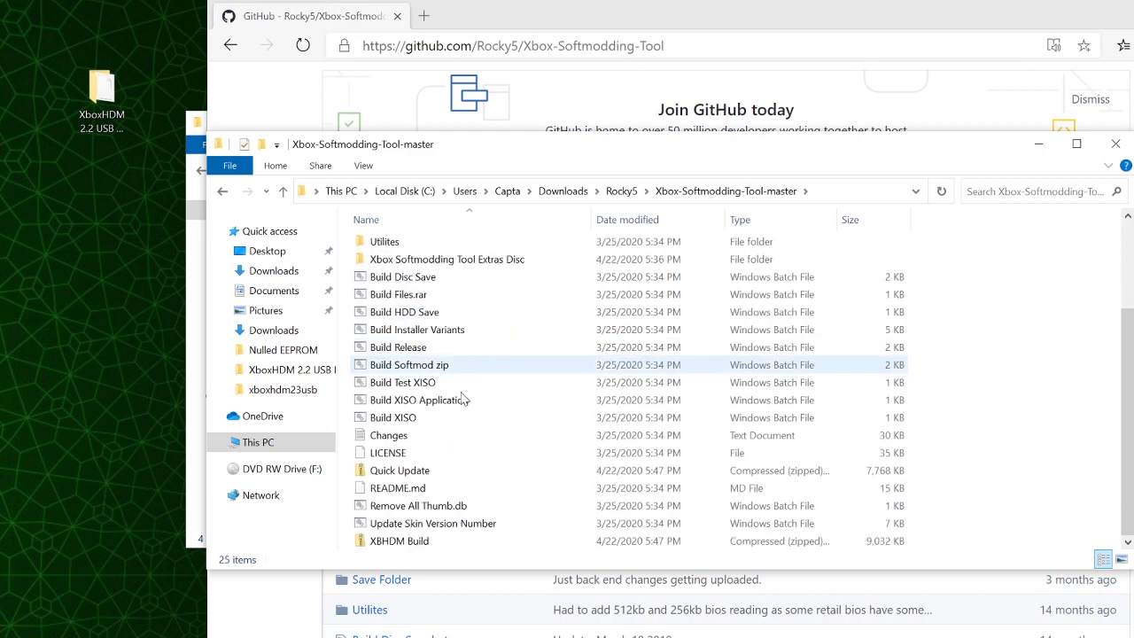
Open the XBHDM Build archive and go into its C folder.
{"action": "double_click", "coordinate": [409, 542]}
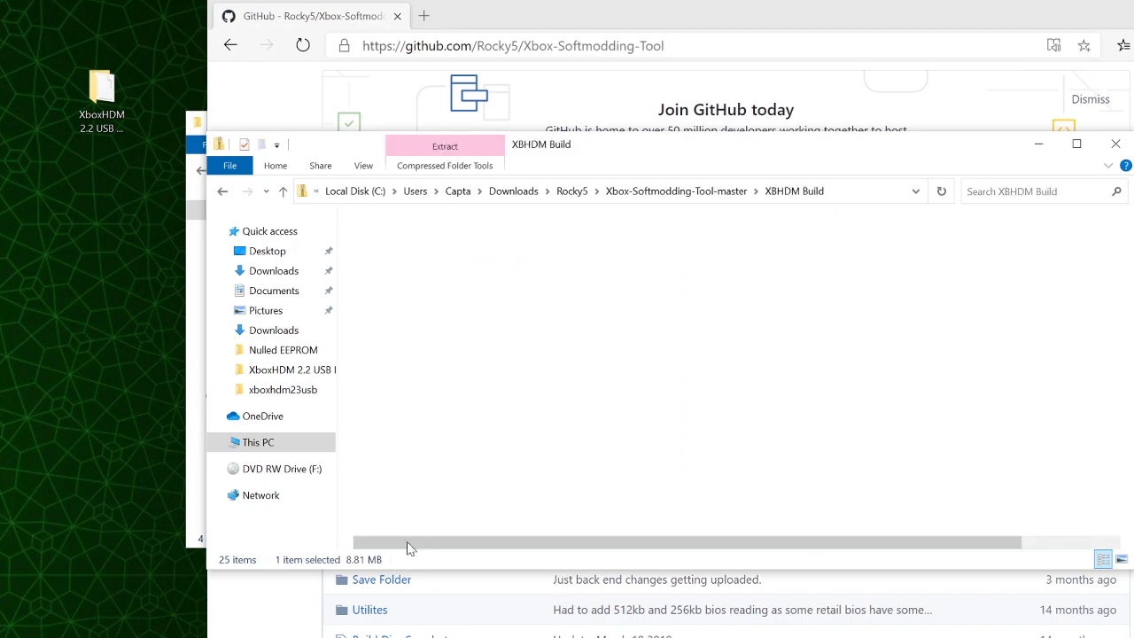
{"action": "double_click", "coordinate": [405, 251]}
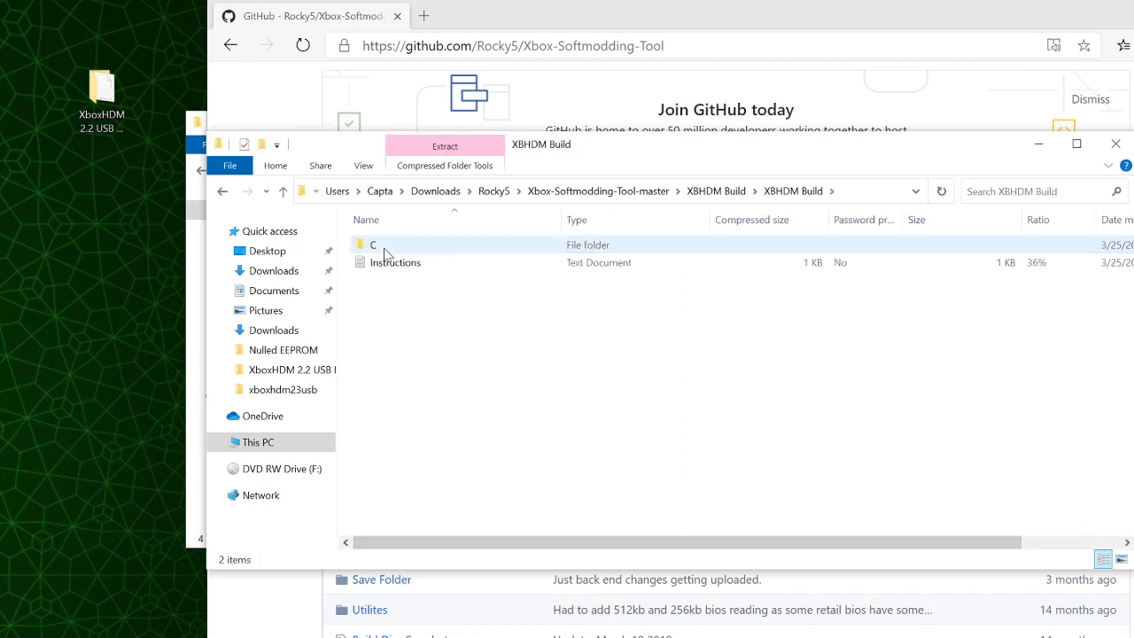
{"action": "double_click", "coordinate": [383, 248]}
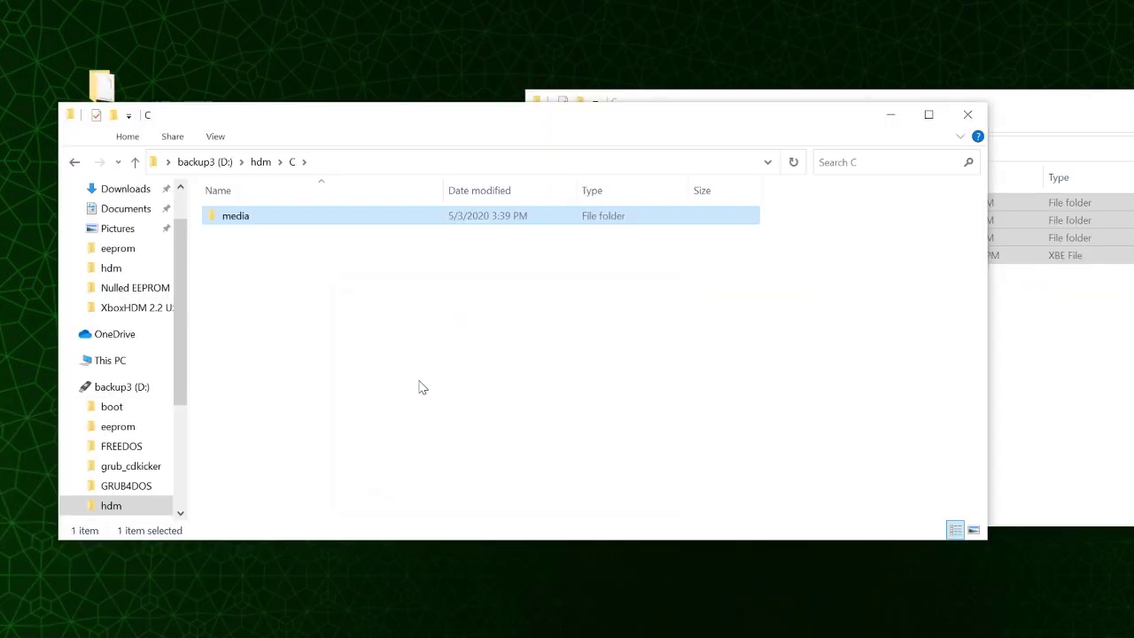
Return from the hdm\C folder to the root of backup3 (D:).
{"action": "key", "text": "BackSpace"}
{"action": "key", "text": "BackSpace"}
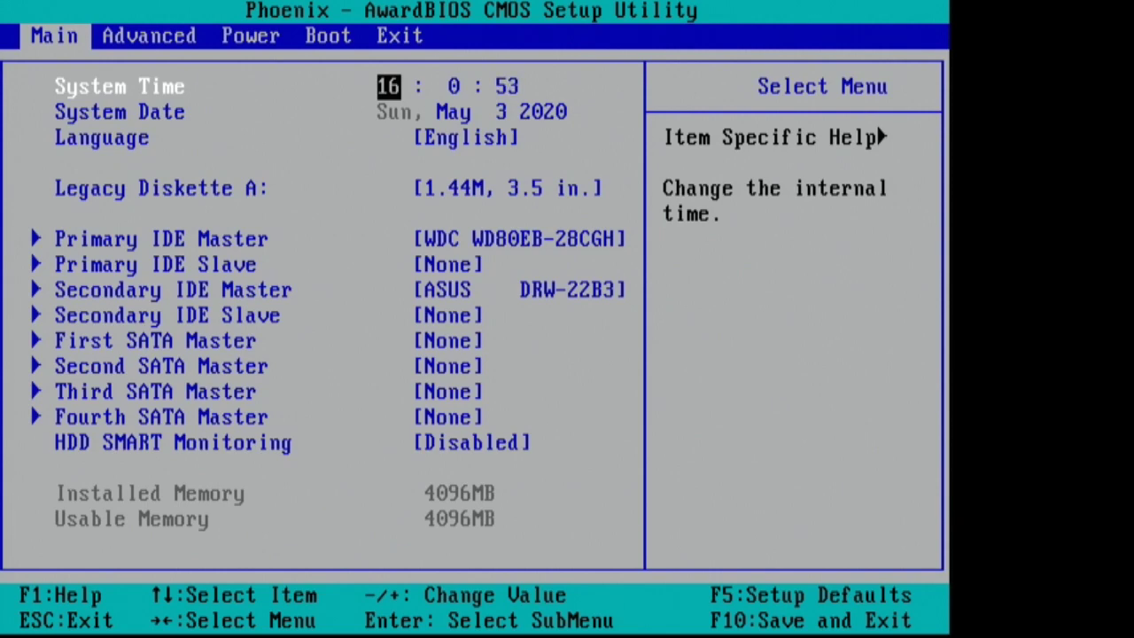
In the PC's BIOS setup, examine the Removable Drives list among the boot settings for the USB stick.
{"action": "key", "text": "Right"}
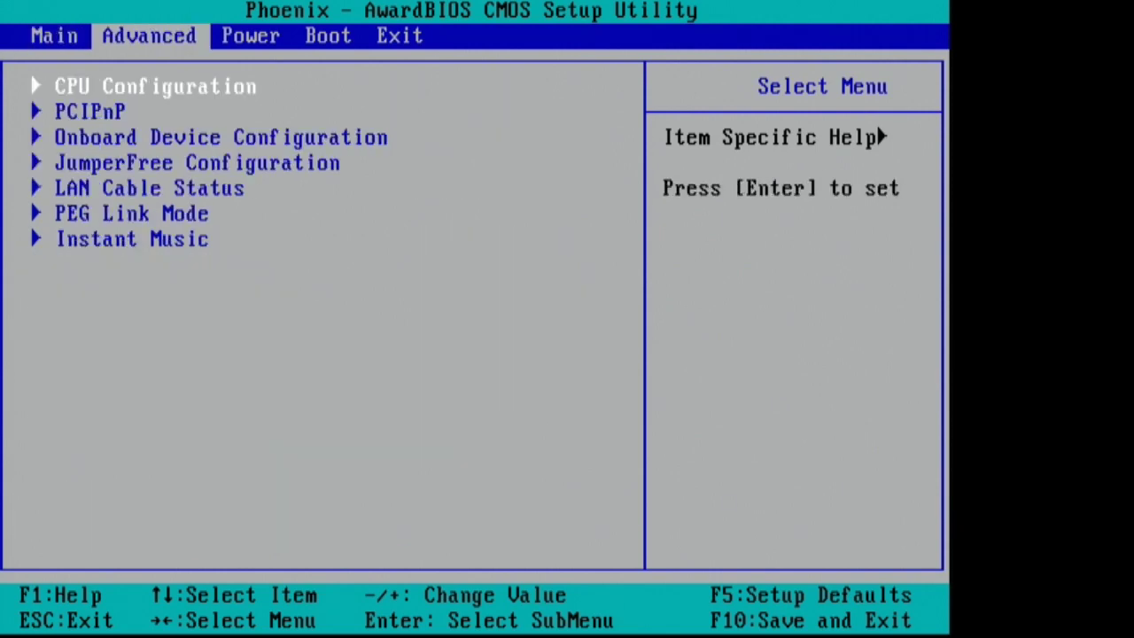
{"action": "key", "text": "Right"}
{"action": "key", "text": "Right"}
{"action": "key", "text": "Down"}
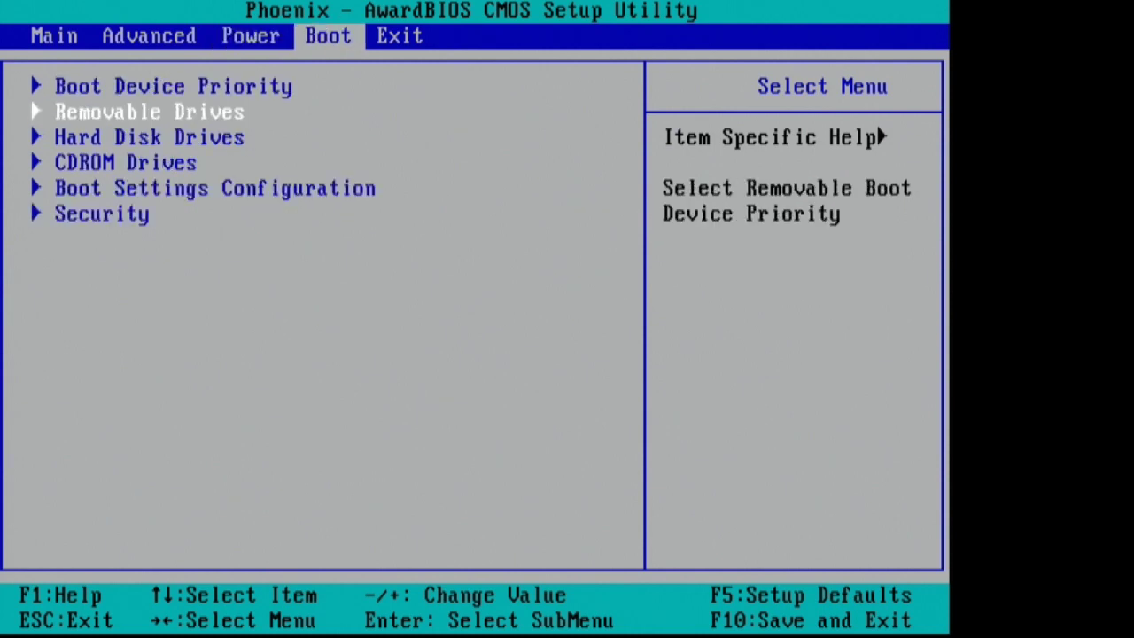
{"action": "key", "text": "Return"}
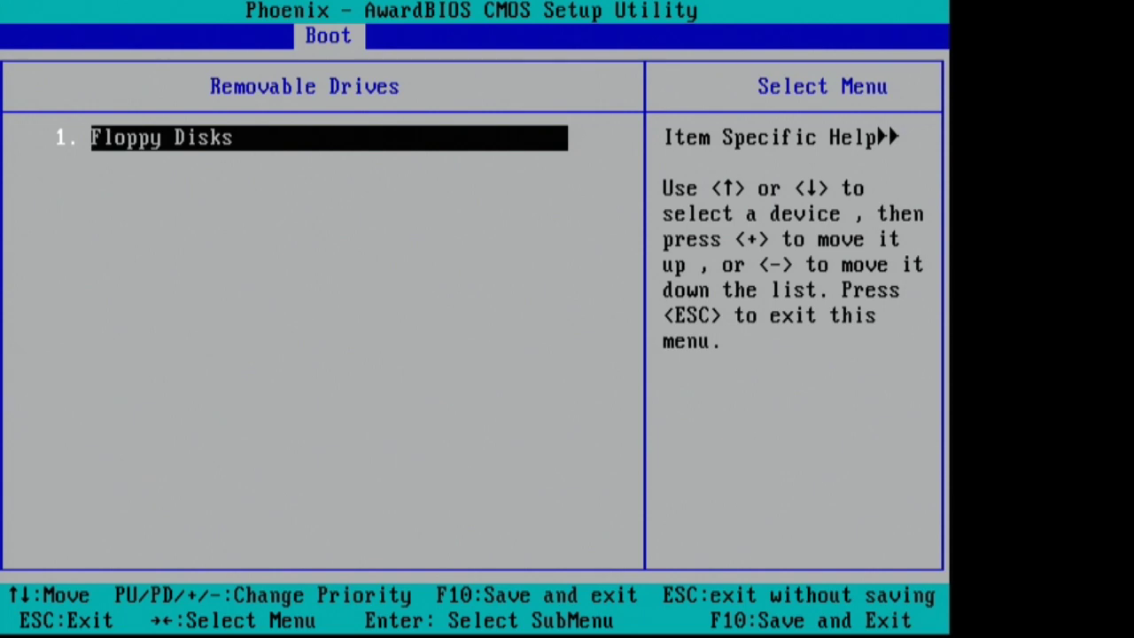
{"action": "key", "text": "Escape"}
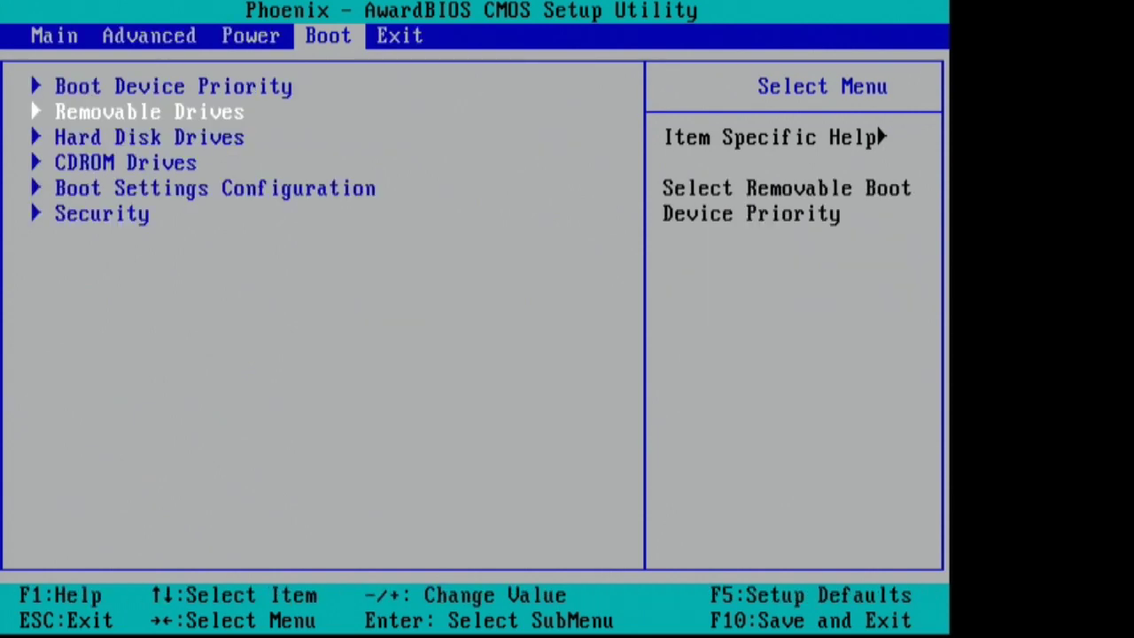
In the Hard Disk Drives boot order, move USB DISK 3.0 PMAP down and back up to first place.
{"action": "key", "text": "Down"}
{"action": "key", "text": "Return"}
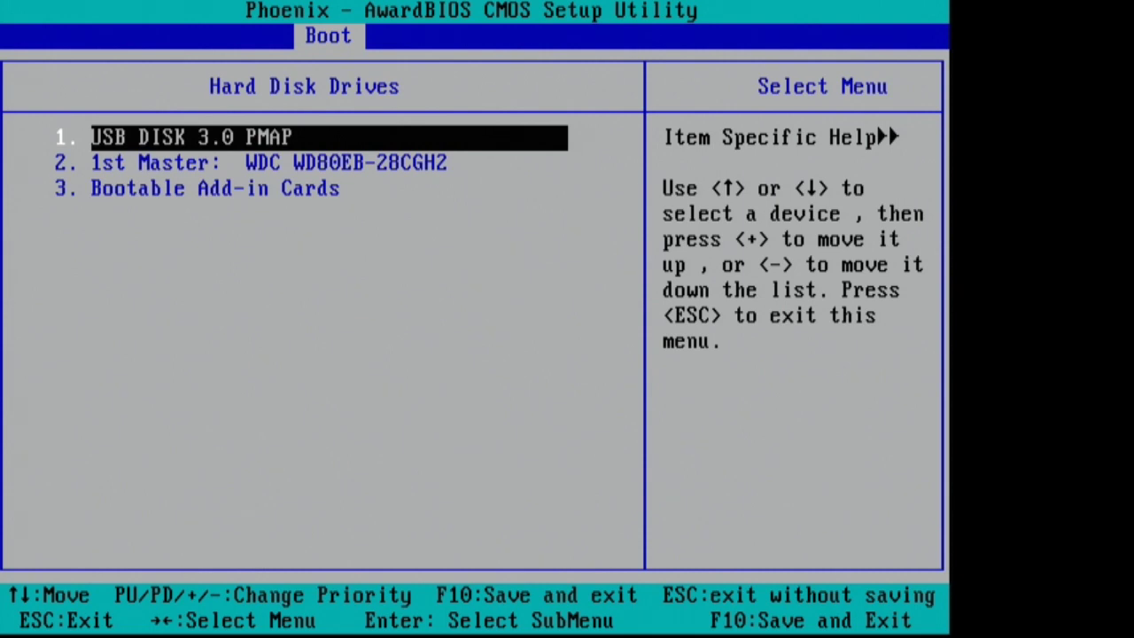
{"action": "key", "text": "minus"}
{"action": "key", "text": "plus"}
{"action": "key", "text": "minus"}
{"action": "key", "text": "plus"}
{"action": "key", "text": "Escape"}
Check which device is set as 1st Boot Device in Boot Device Priority.
{"action": "key", "text": "Up"}
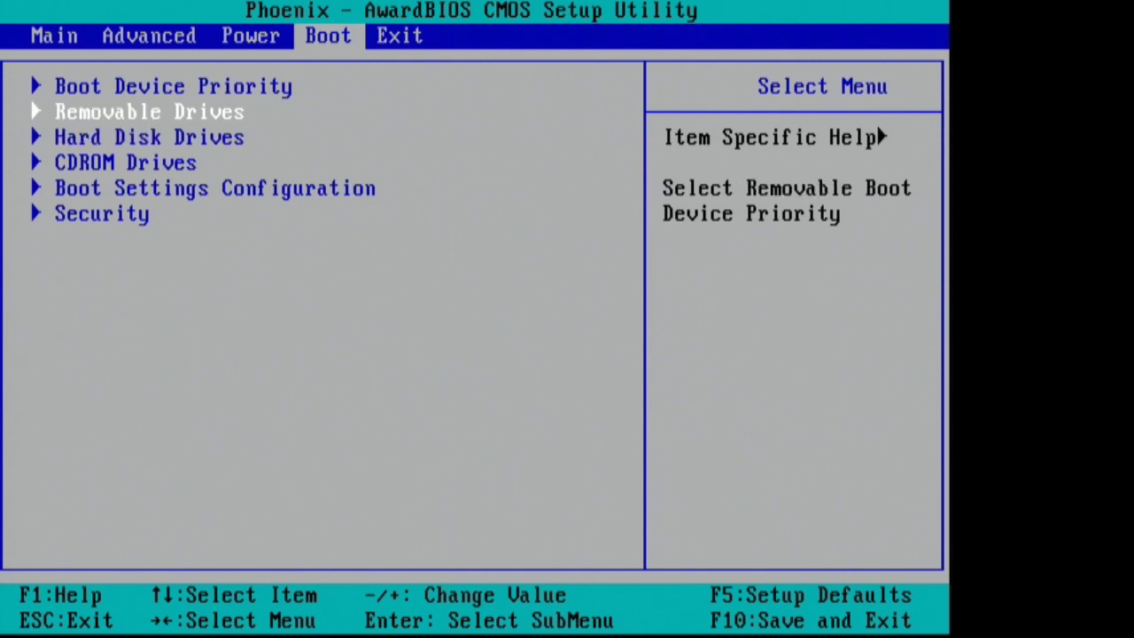
{"action": "key", "text": "Up"}
{"action": "key", "text": "Return"}
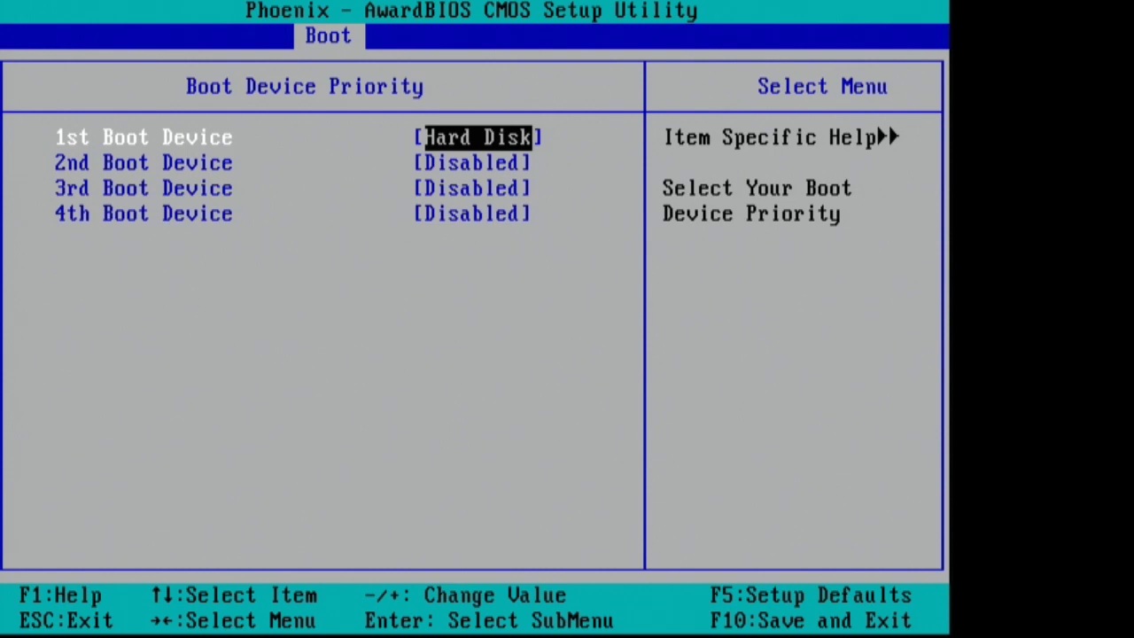
{"action": "key", "text": "Escape"}
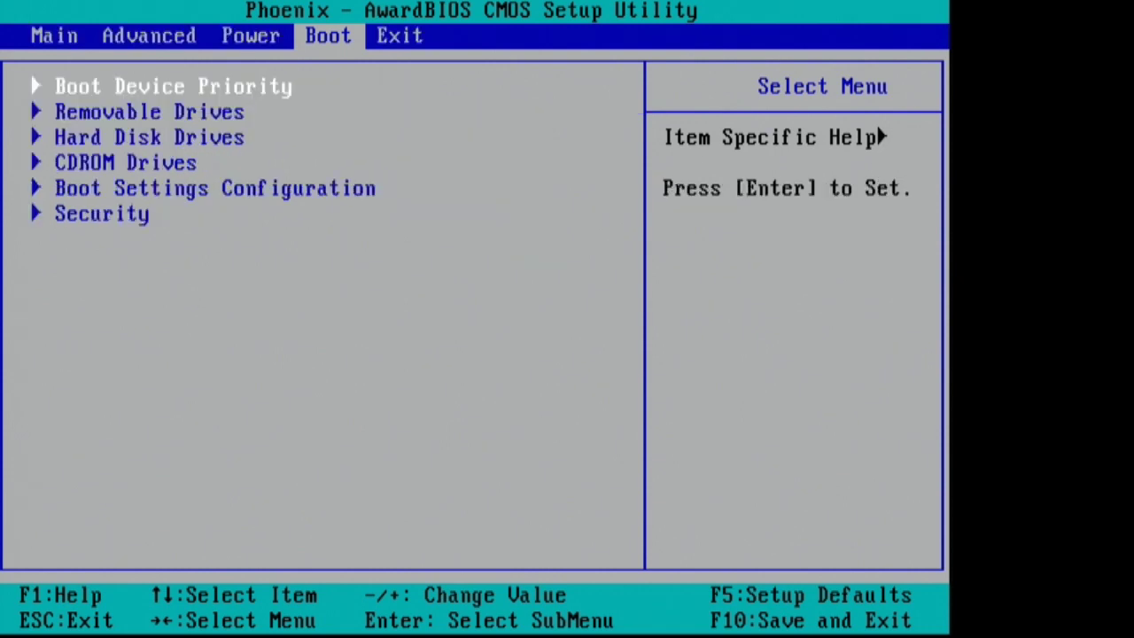
Check the Primary IDE Master entry in the main BIOS settings to see whether the hard drive is detected.
{"action": "key", "text": "Left"}
{"action": "key", "text": "Left"}
{"action": "key", "text": "Left"}
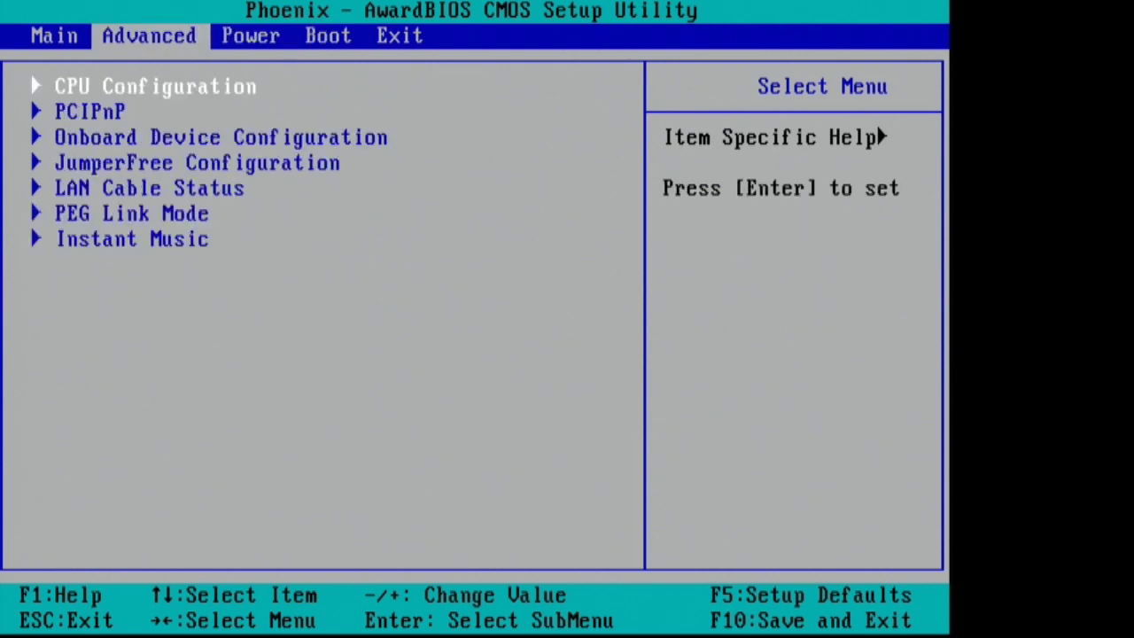
{"action": "key", "text": "Down"}
{"action": "key", "text": "Down"}
{"action": "key", "text": "Down"}
{"action": "key", "text": "Down"}
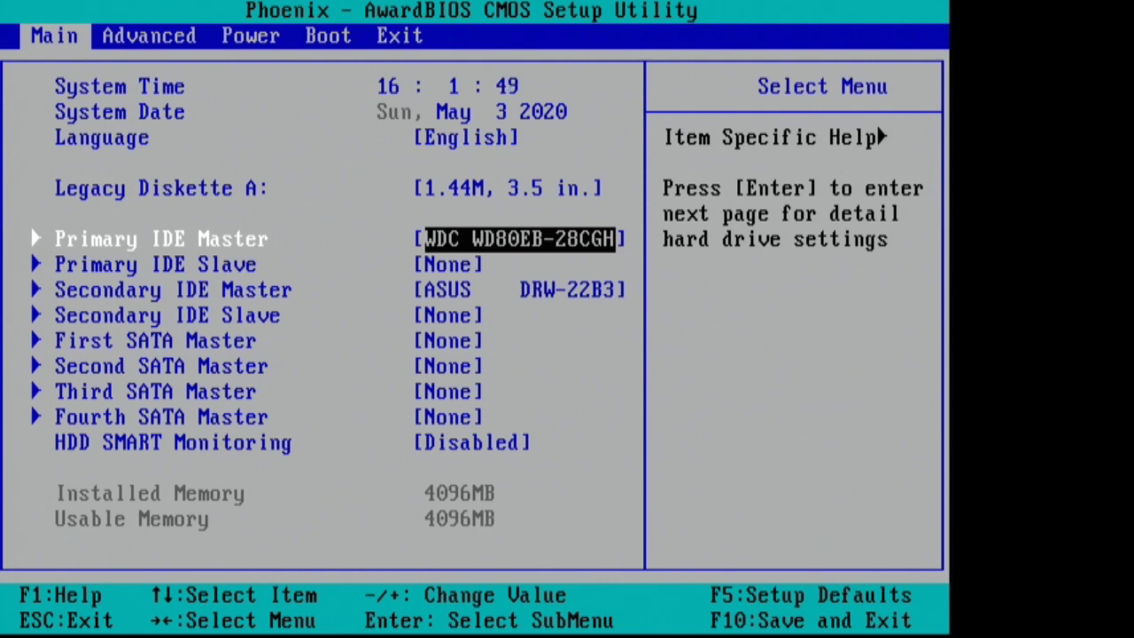
Save the BIOS configuration, exit setup, and call up the boot menu during the restart.
{"action": "key", "text": "F10"}
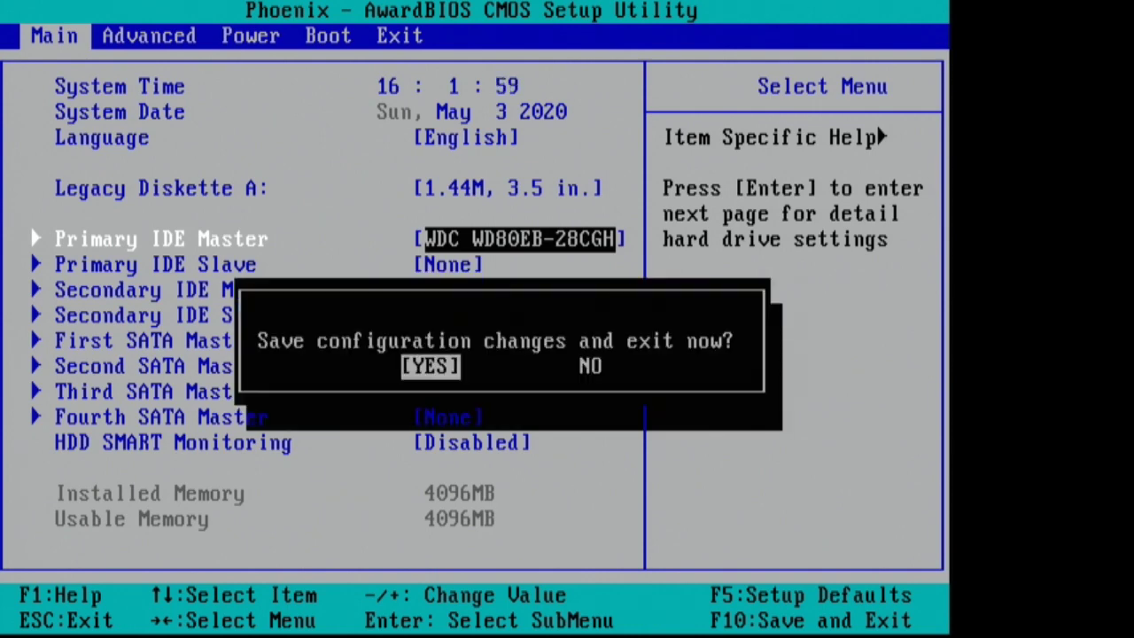
{"action": "key", "text": "Return"}
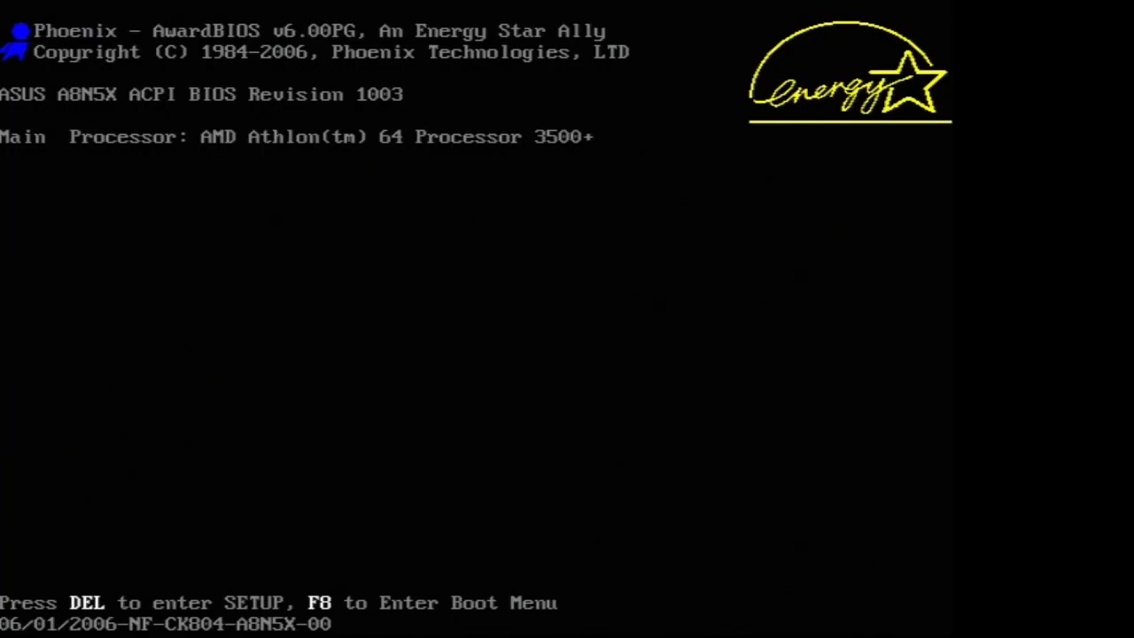
{"action": "key", "text": "F8"}
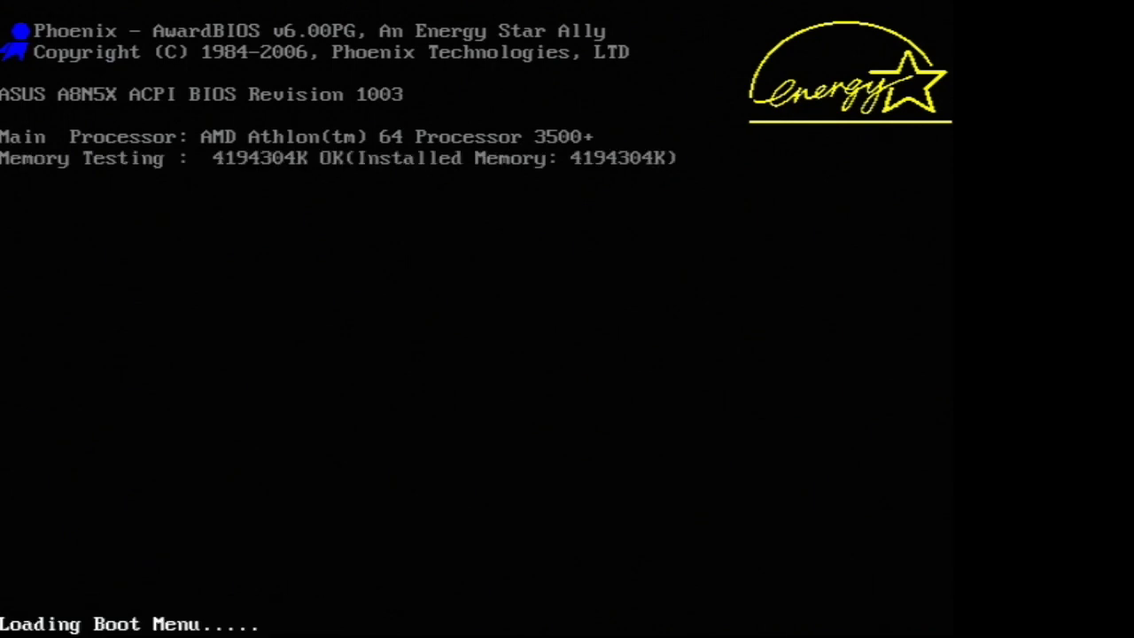